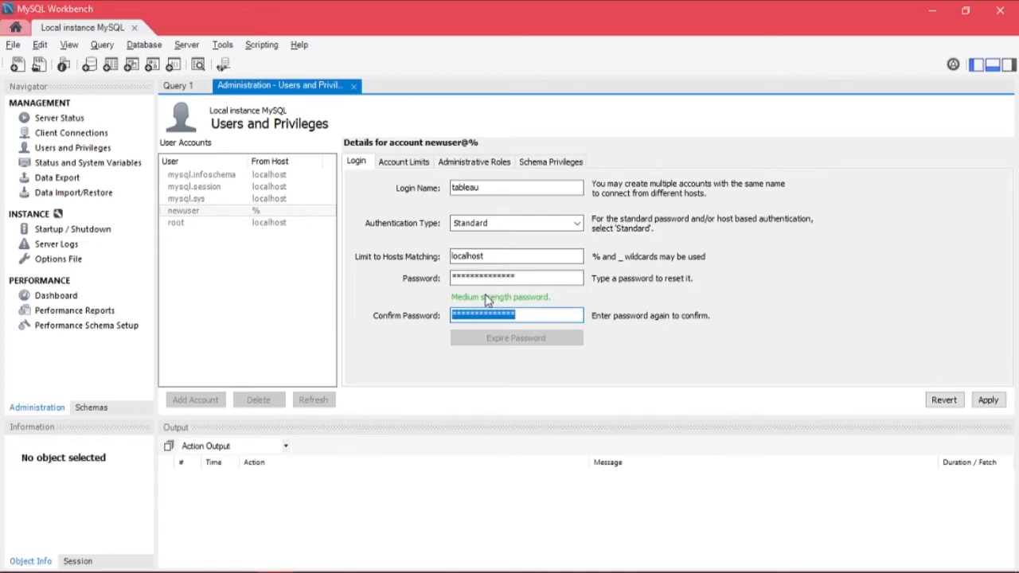
# Step: Grant the new tableau account on localhost the DBA role with all administrative roles and save the account
pyautogui.click(528, 315)
pyautogui.click(475, 166)
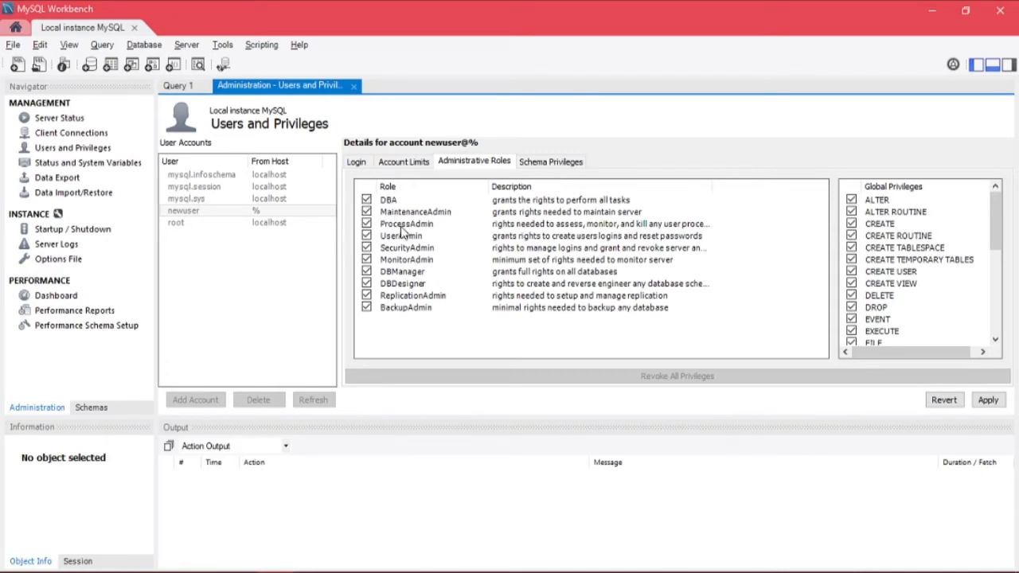
pyautogui.click(987, 401)
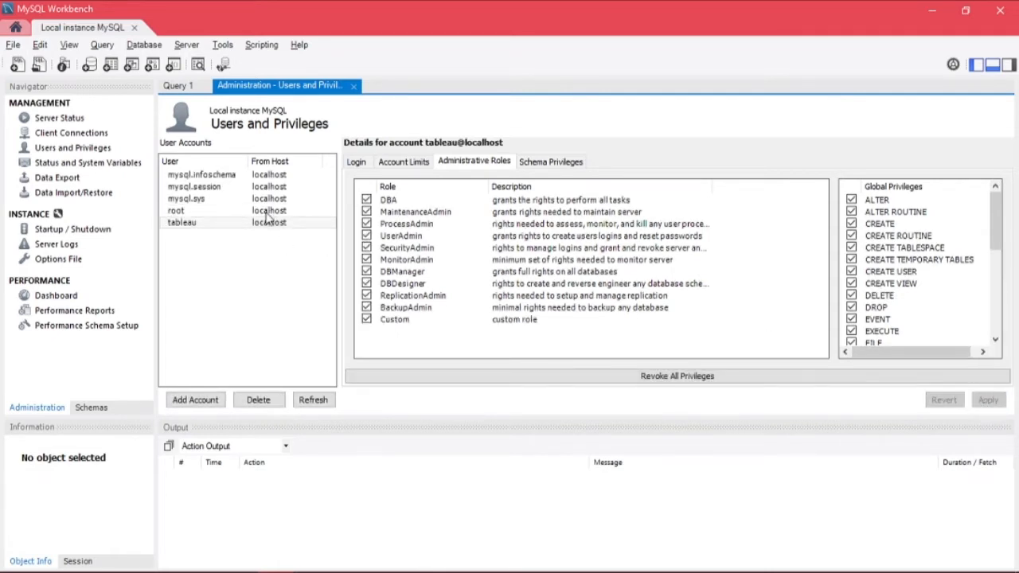
# Step: Run only the CREATE SCHEMA `tableau` statement from the script in Query 1
pyautogui.click(90, 408)
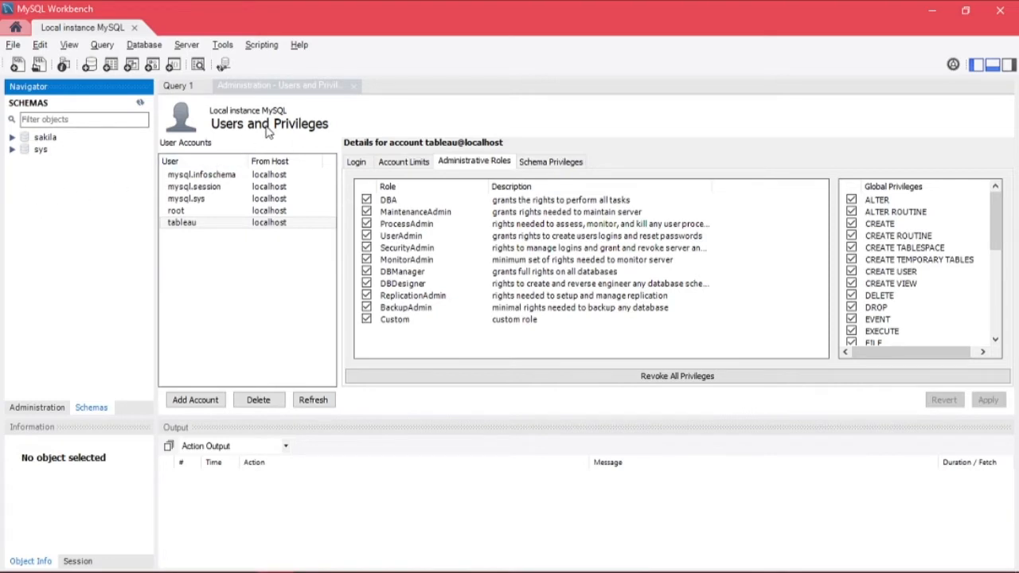
pyautogui.click(184, 86)
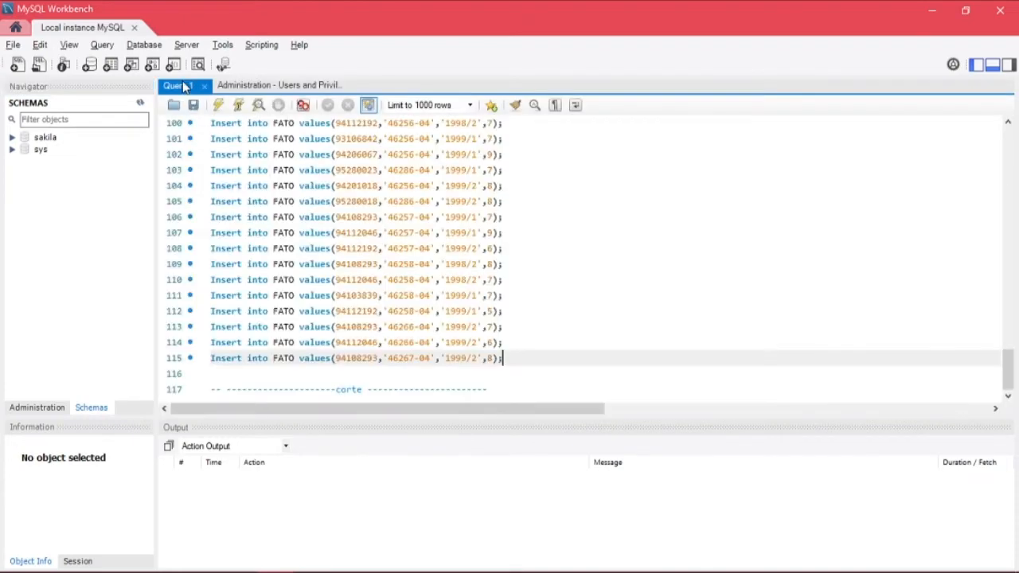
pyautogui.scroll(3, 366, 233)
pyautogui.scroll(20, 366, 233)
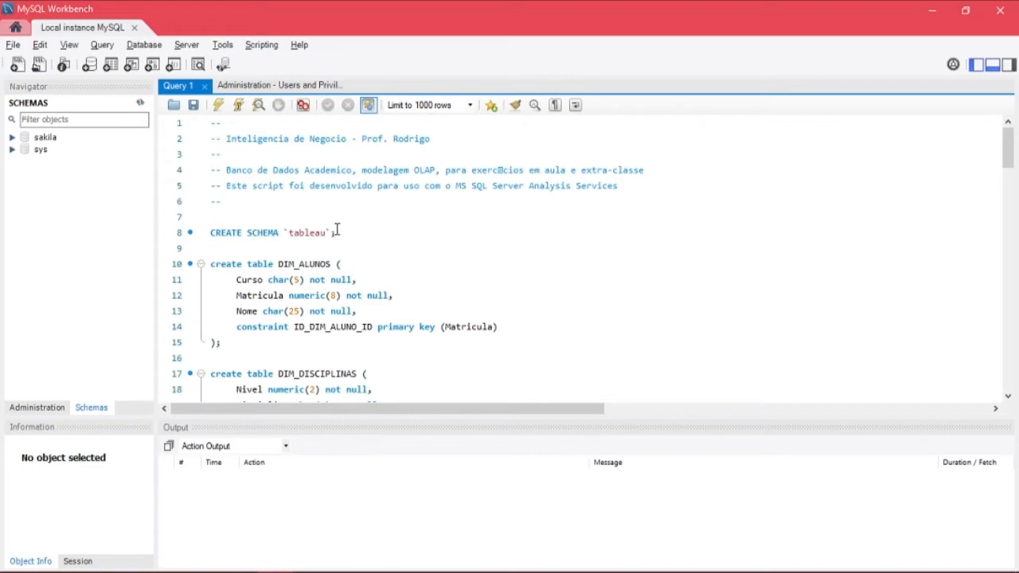
pyautogui.moveTo(338, 231); pyautogui.dragTo(213, 233)
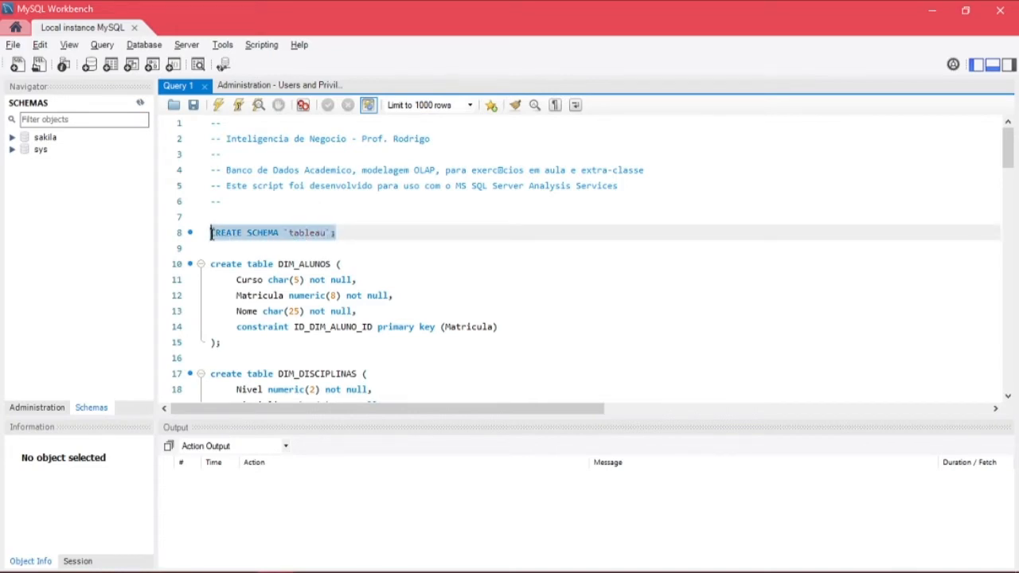
pyautogui.hotkey('ctrl', 'shift', 'Return')
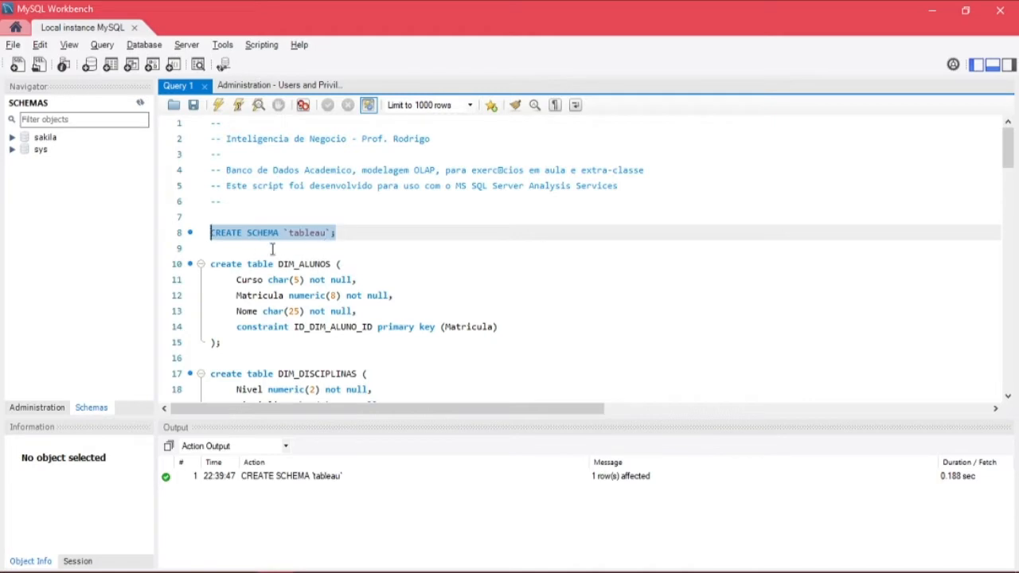
# Step: Refresh the schema list and make tableau the default schema
pyautogui.click(140, 104)
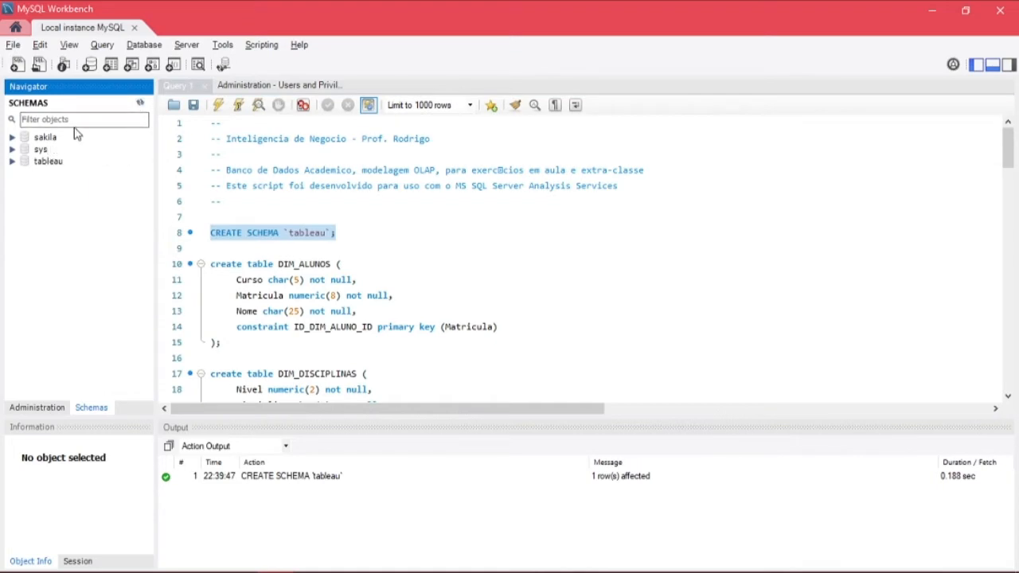
pyautogui.click(48, 163)
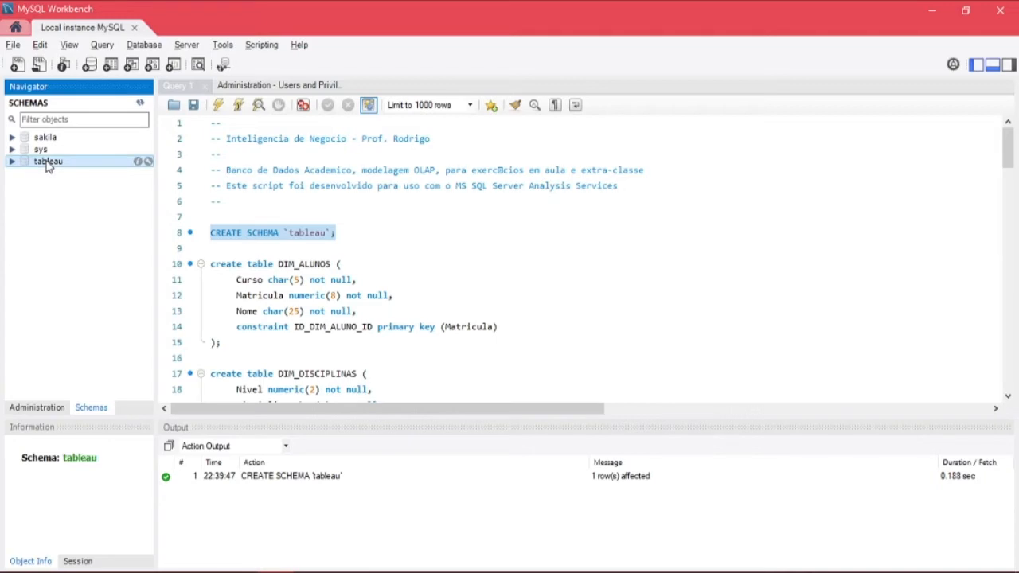
pyautogui.doubleClick(47, 164)
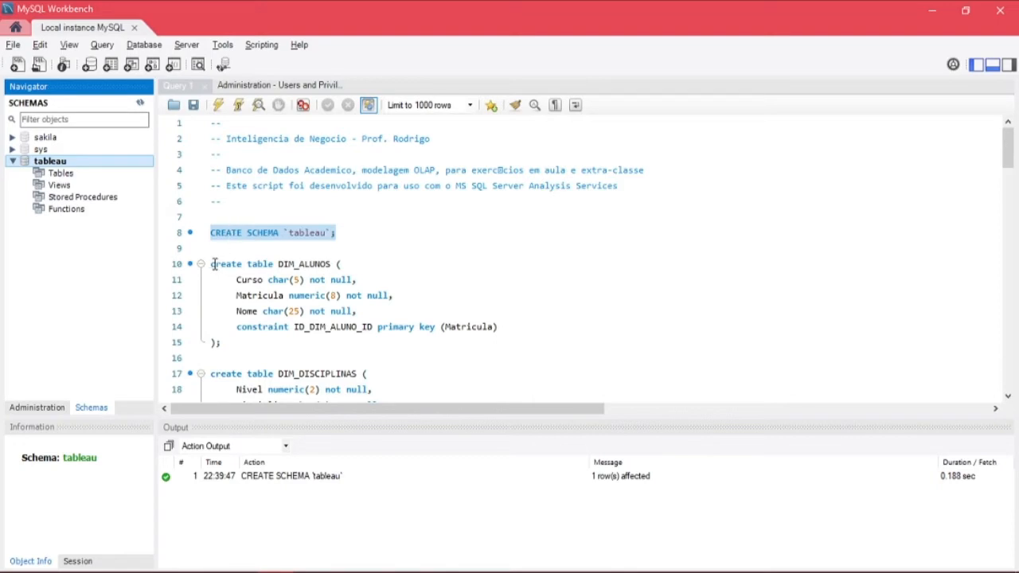
# Step: Run the script's statements from the DIM_ALUNOS table creation on line 10 through the last FATO insert on line 115
pyautogui.moveTo(212, 263); pyautogui.dragTo(532, 367)
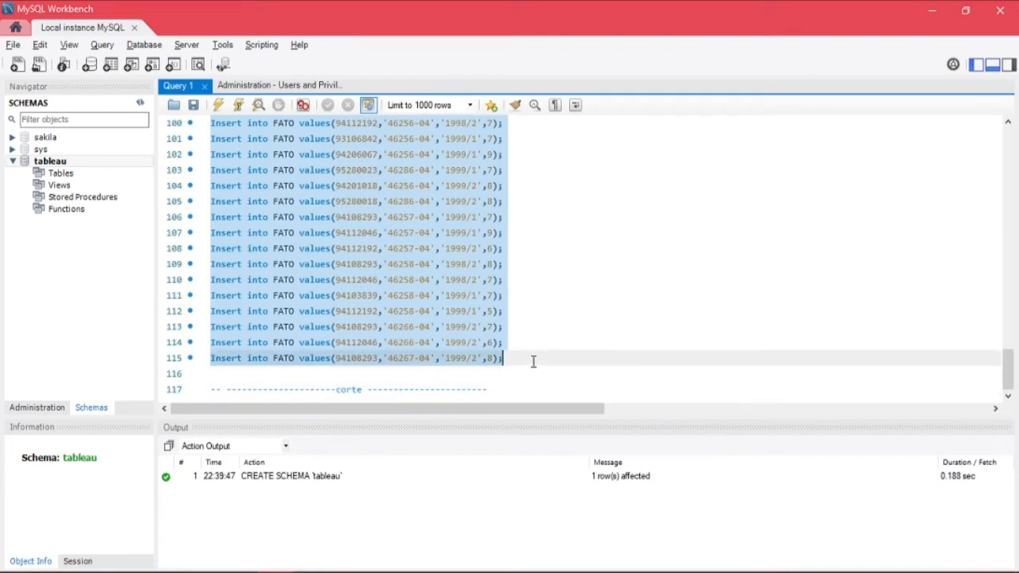
pyautogui.hotkey('ctrl', 'shift', 'Return')
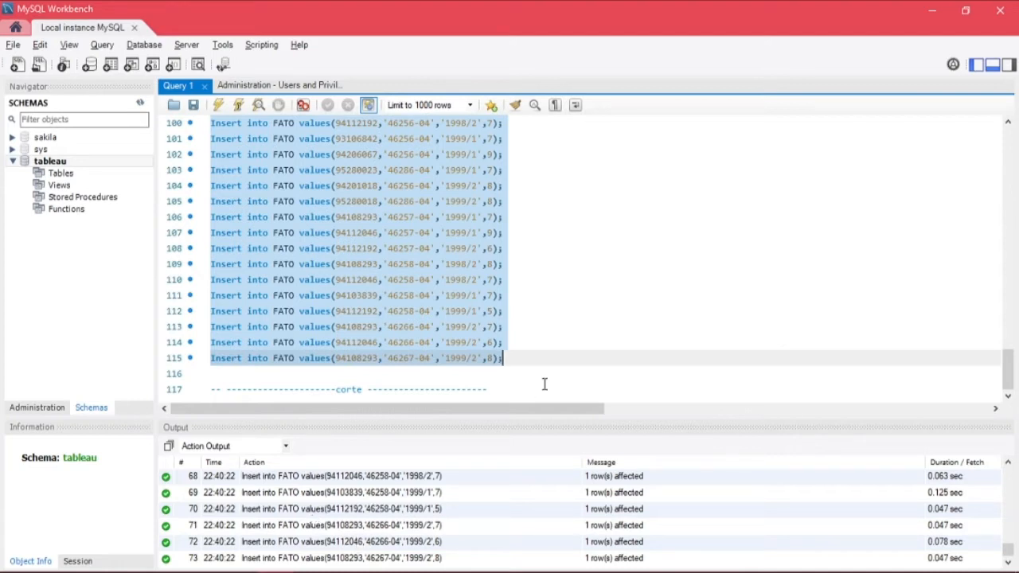
pyautogui.click(569, 355)
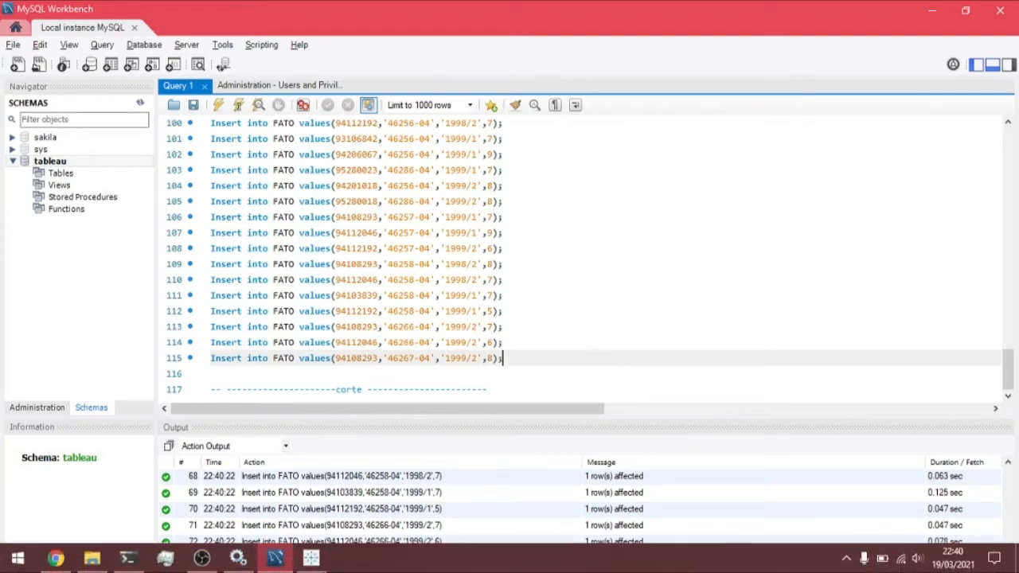
# Step: Switch to Tableau and start a new connection to a MySQL server
pyautogui.click(310, 558)
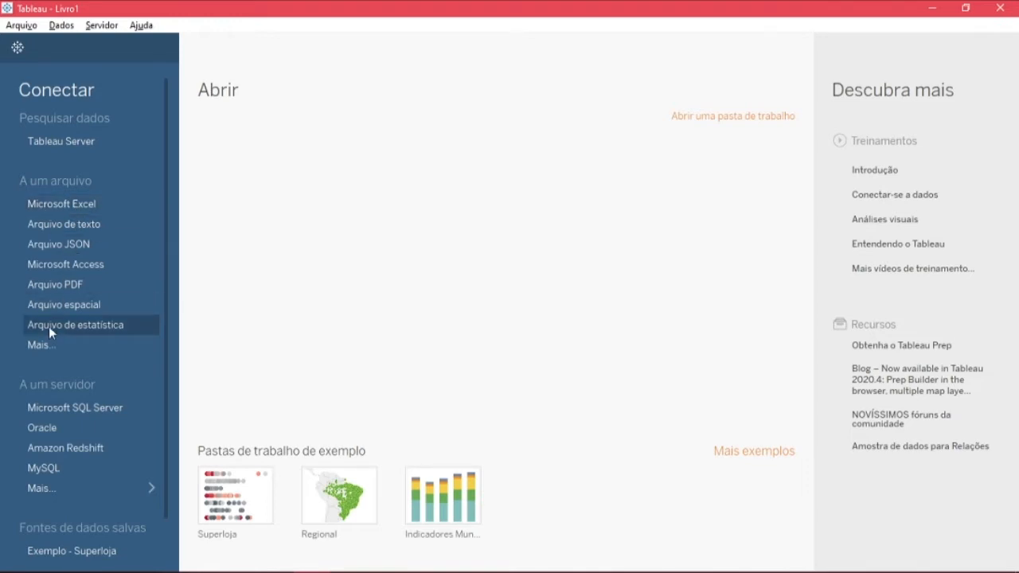
pyautogui.click(68, 484)
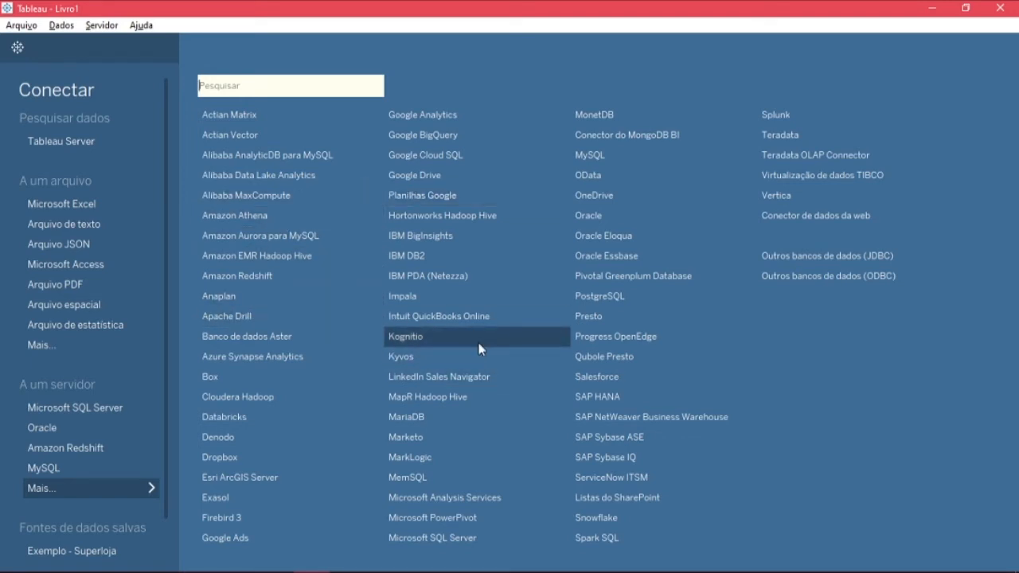
pyautogui.click(139, 492)
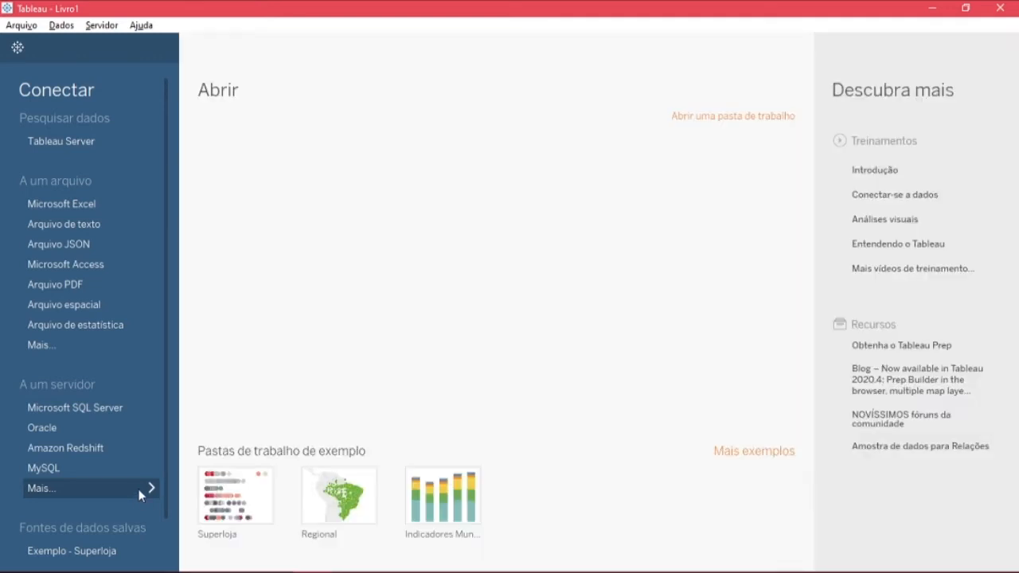
pyautogui.click(73, 475)
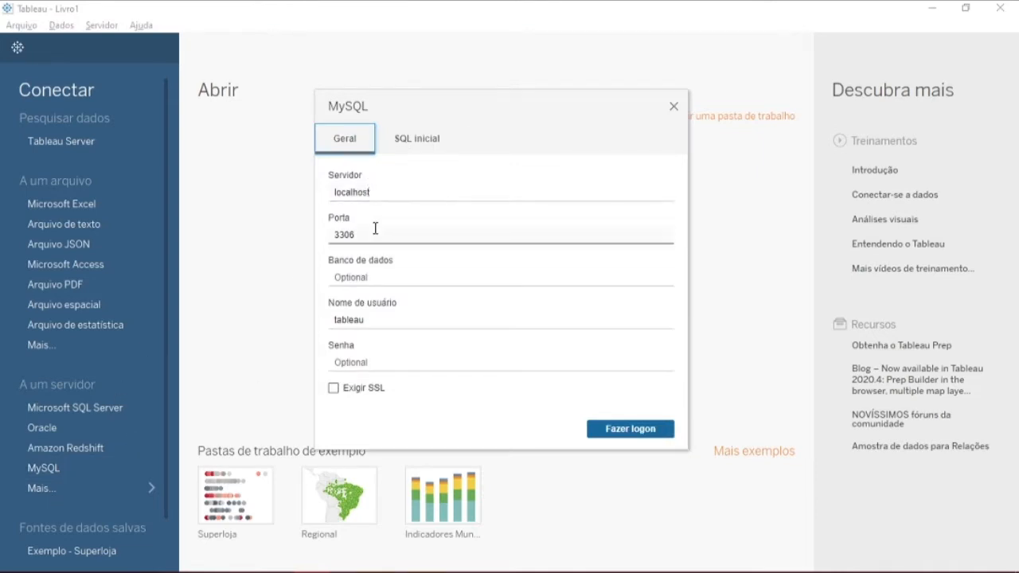
# Step: Enter the account password for the tableau user and log on to the MySQL server at localhost
pyautogui.click(384, 199)
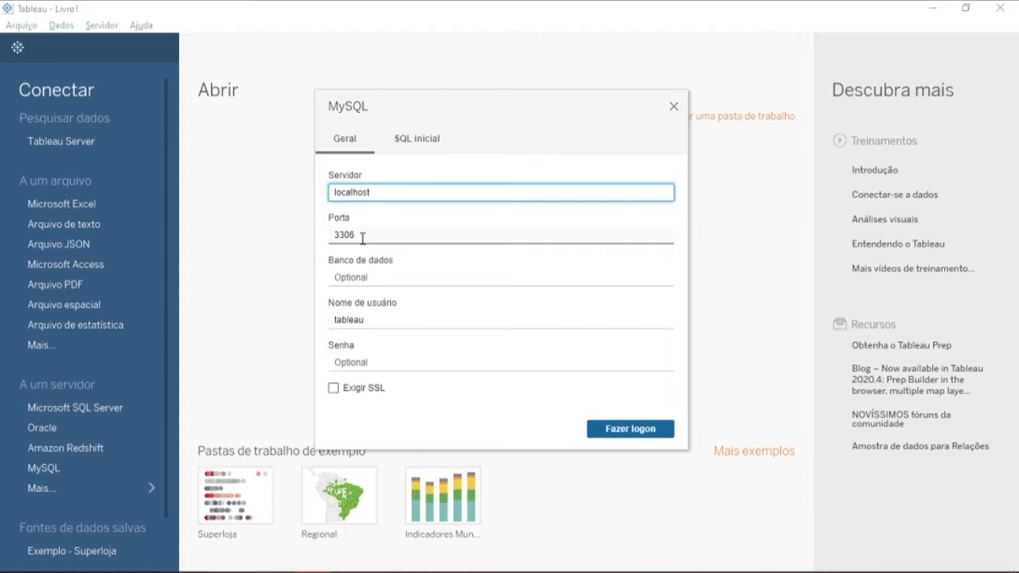
pyautogui.click(349, 366)
pyautogui.write('••••••••')
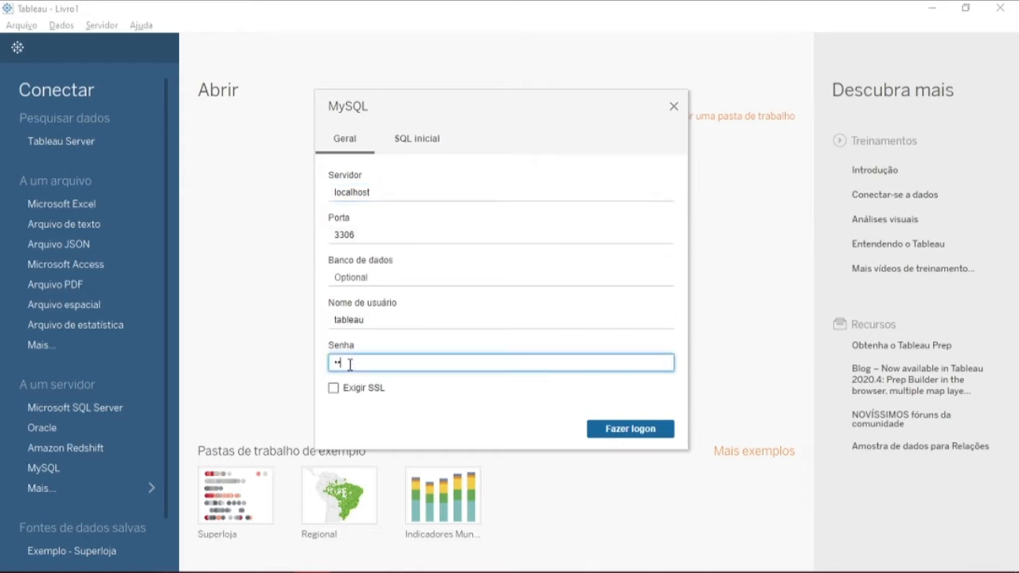
pyautogui.write('••••••')
pyautogui.click(635, 430)
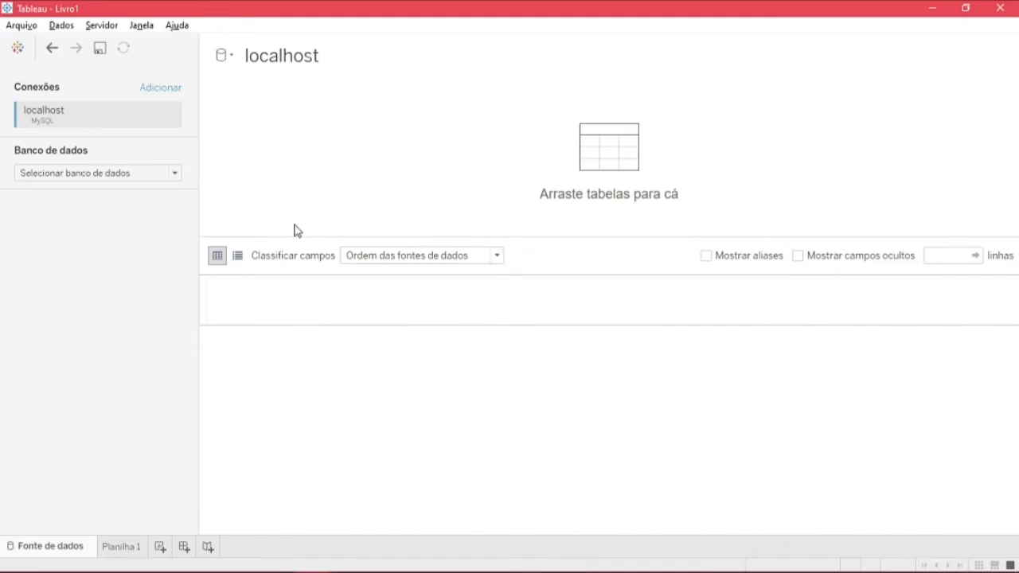
# Step: Select the tableau database and add the fato table to the data source canvas
pyautogui.click(175, 173)
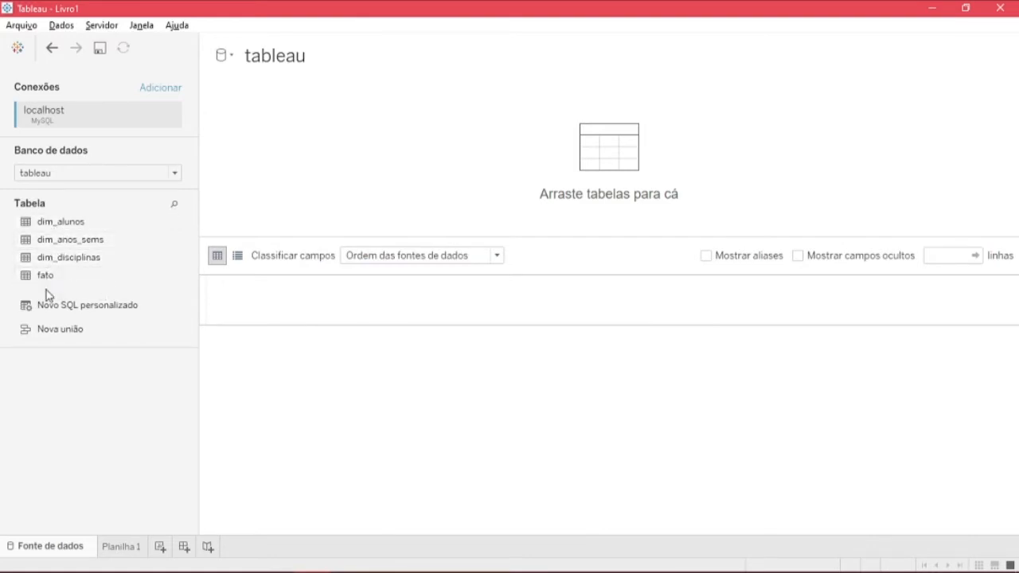
pyautogui.moveTo(43, 277); pyautogui.dragTo(310, 179)
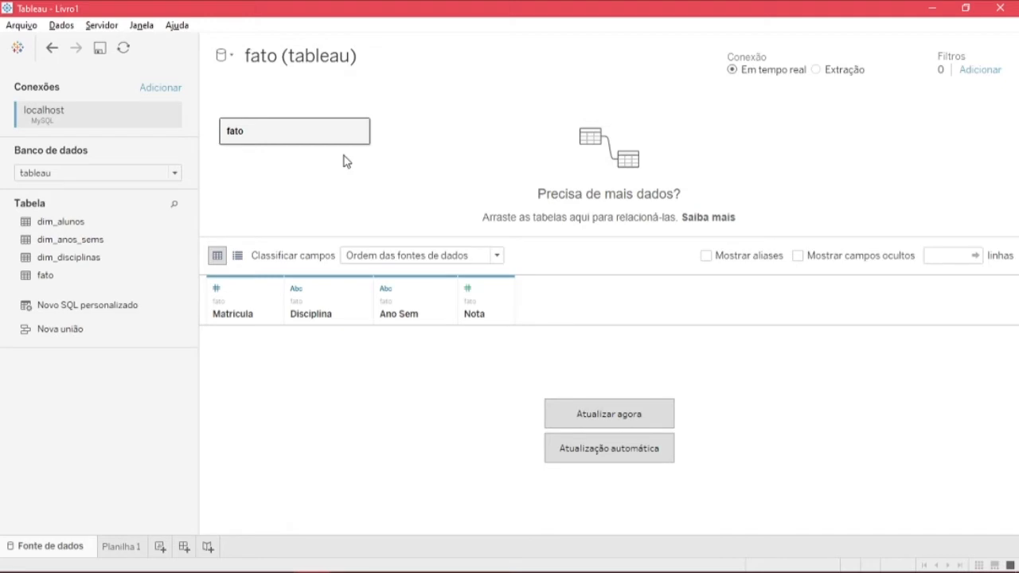
# Step: Open the fato table and inner join dim_alunos, dim_anos_sems and dim_disciplinas to it
pyautogui.doubleClick(289, 142)
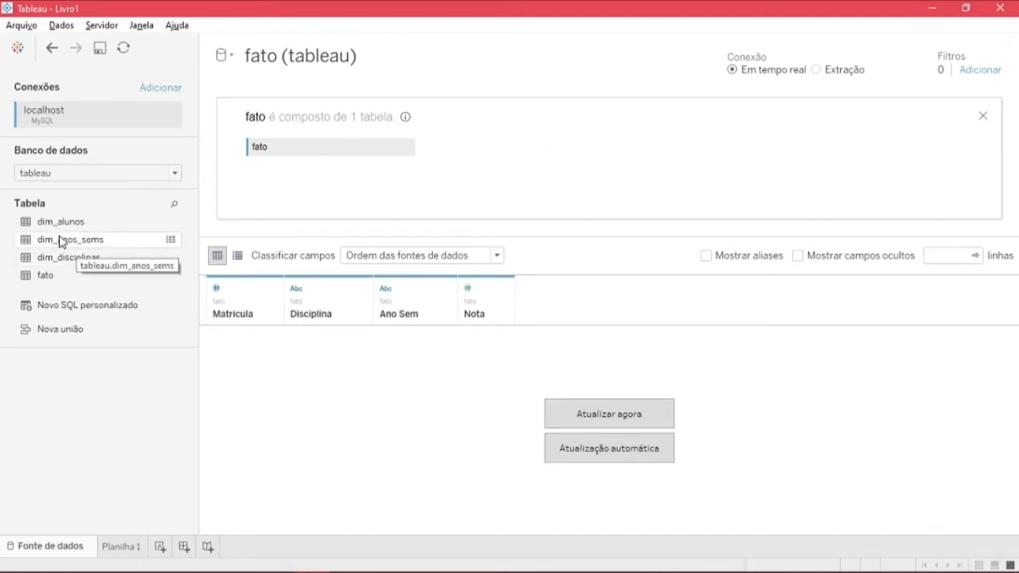
pyautogui.moveTo(29, 222); pyautogui.dragTo(555, 152)
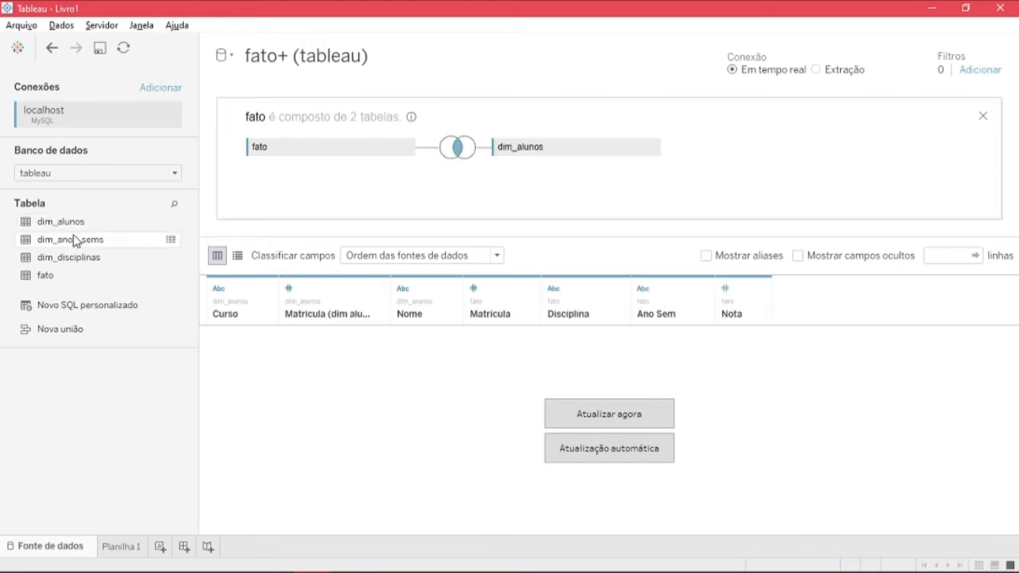
pyautogui.moveTo(74, 241); pyautogui.dragTo(491, 167)
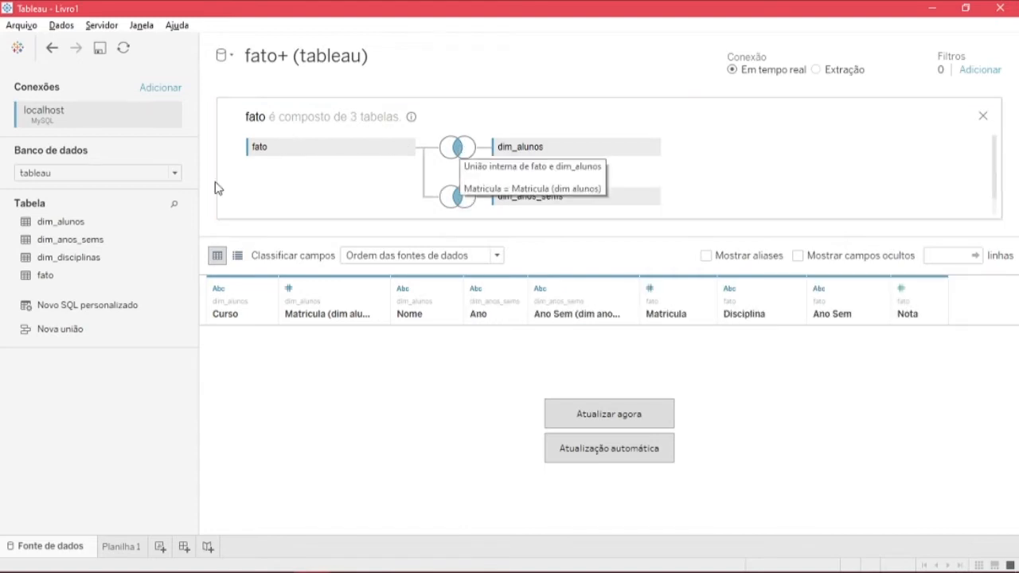
pyautogui.moveTo(90, 259); pyautogui.dragTo(798, 185)
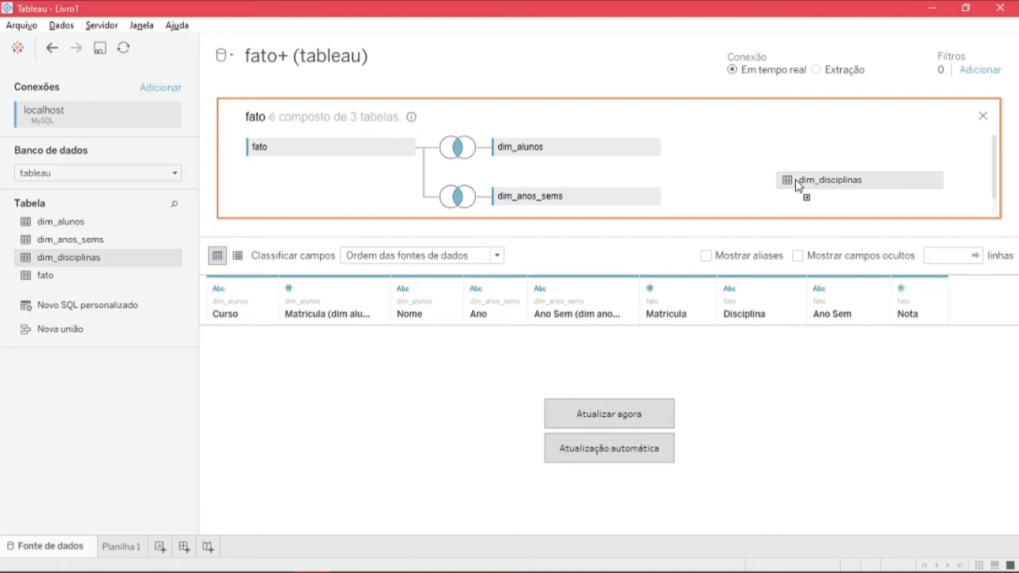
pyautogui.moveTo(798, 184); pyautogui.dragTo(628, 193)
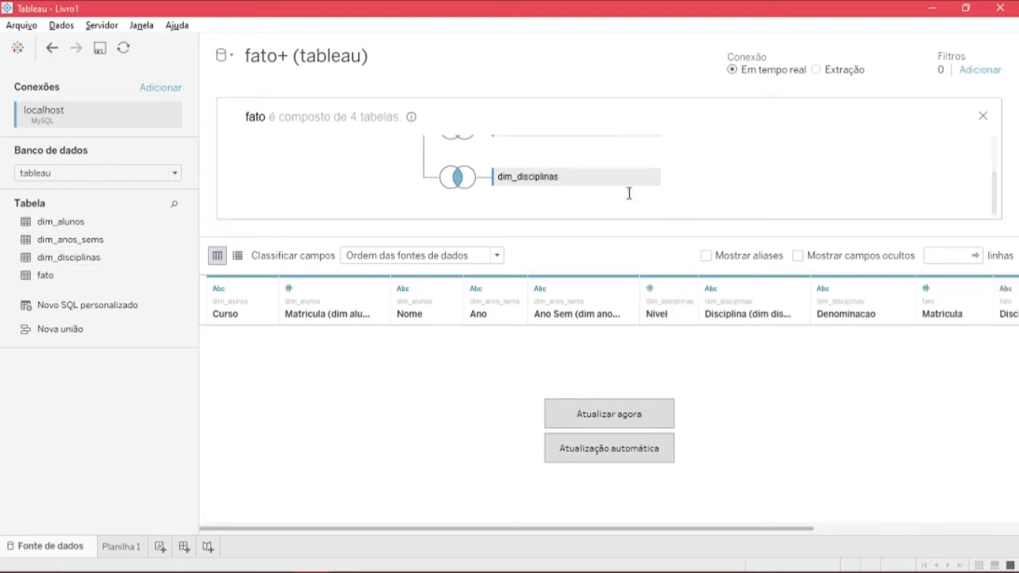
pyautogui.scroll(3, 571, 172)
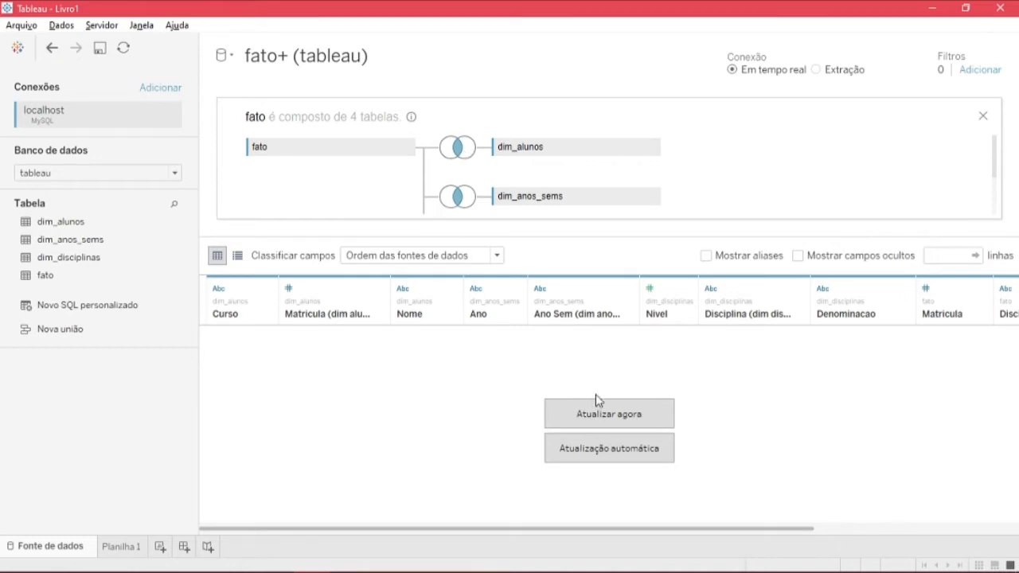
# Step: Load the data preview of the joined tables and review its columns from Curso to Nota
pyautogui.click(608, 416)
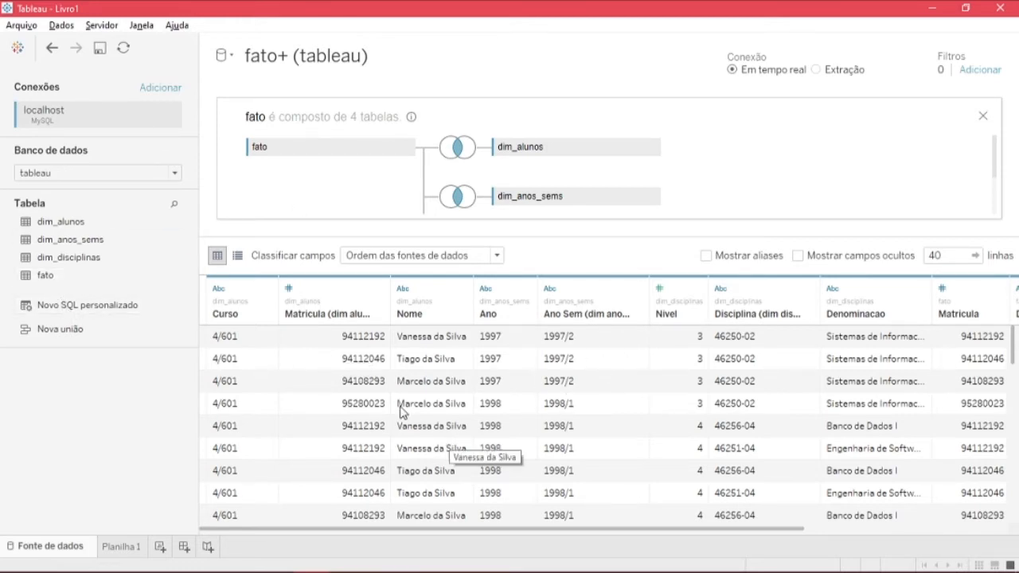
pyautogui.hscroll(3, 458, 419)
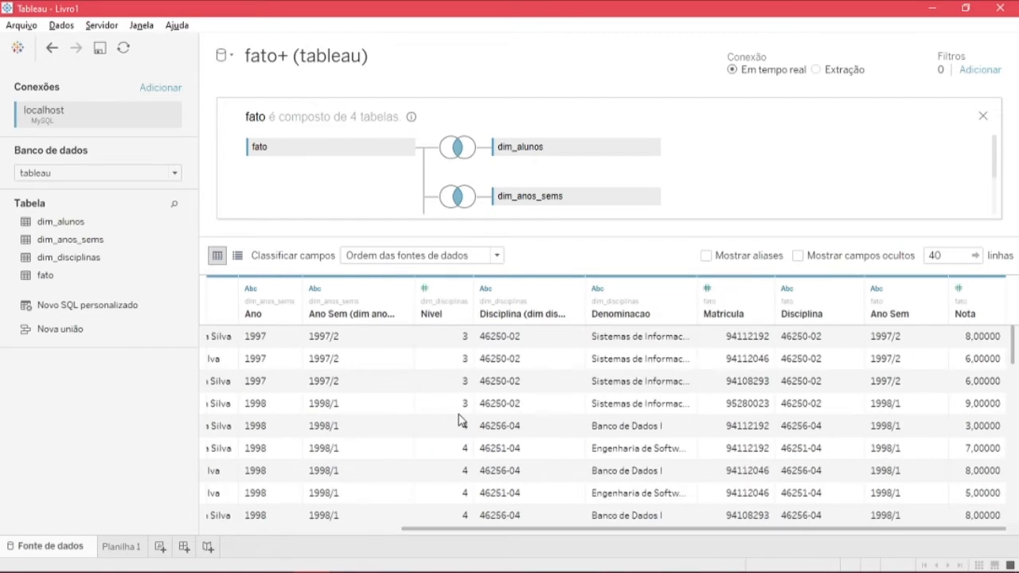
pyautogui.hscroll(-3, 459, 420)
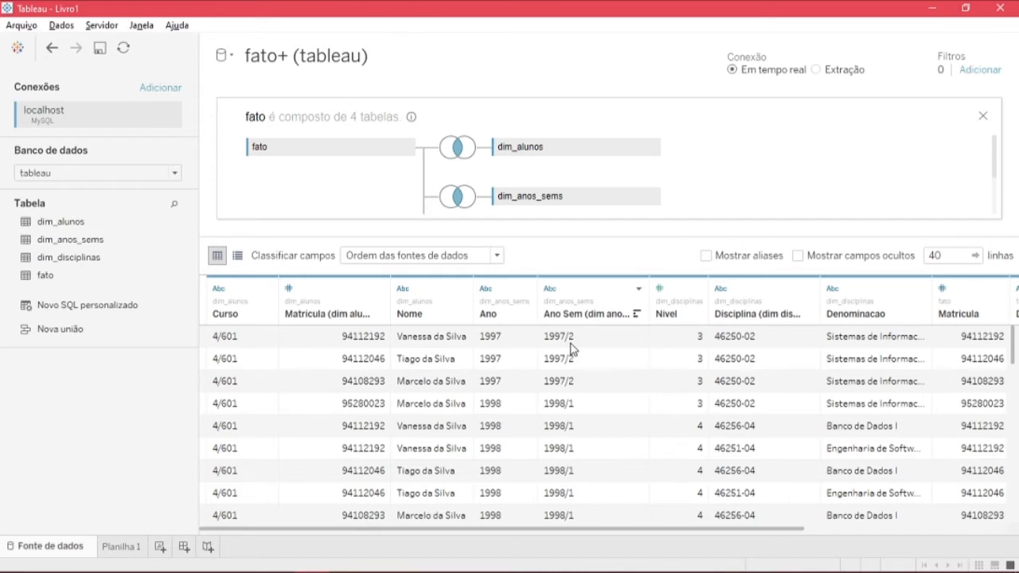
# Step: In Planilha 1, convert the Nivel measure of dim_disciplinas to a dimension
pyautogui.click(124, 548)
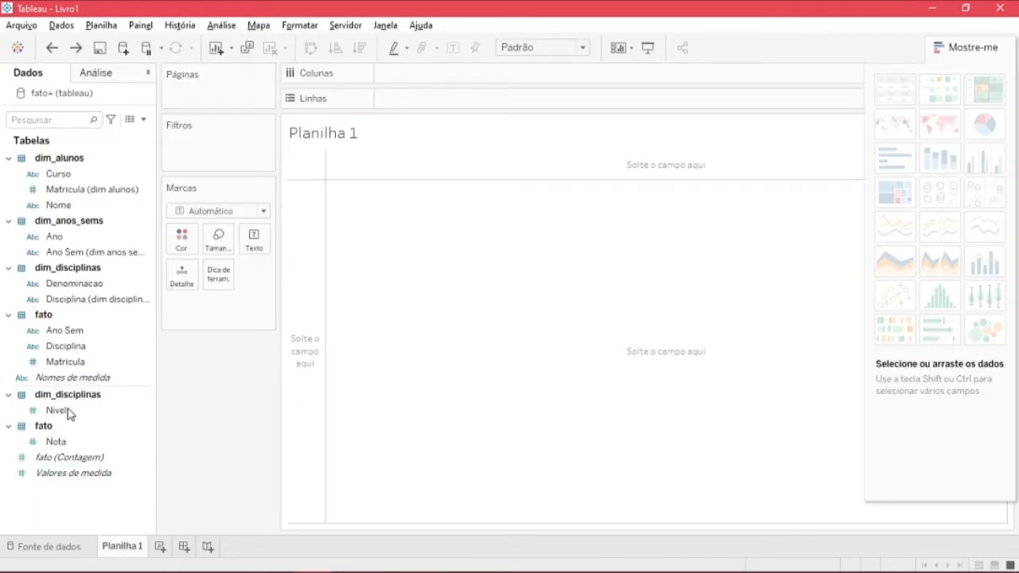
pyautogui.click(73, 194)
pyautogui.click(63, 441)
pyautogui.click(58, 478)
pyautogui.click(57, 413)
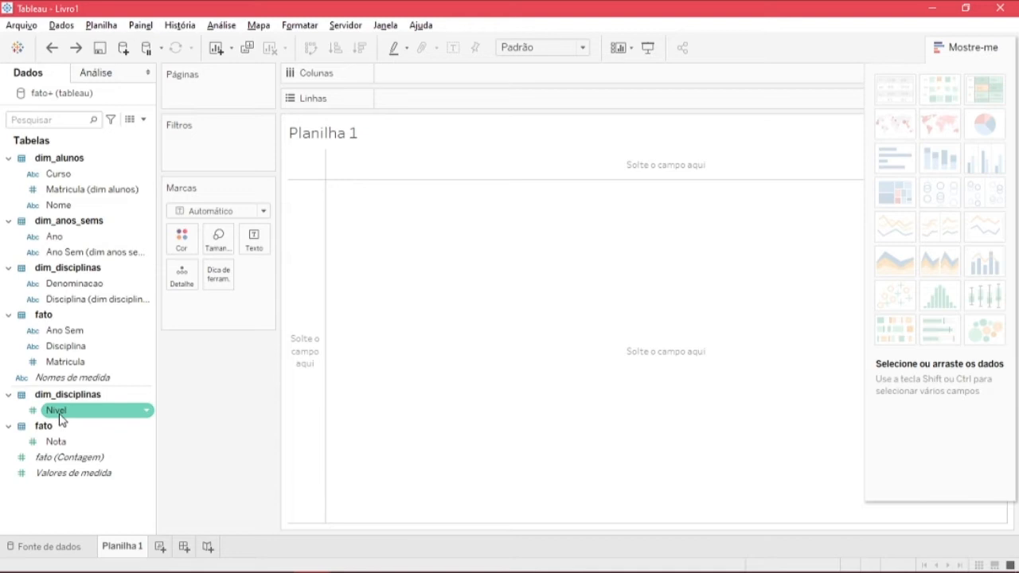
pyautogui.rightClick(63, 419)
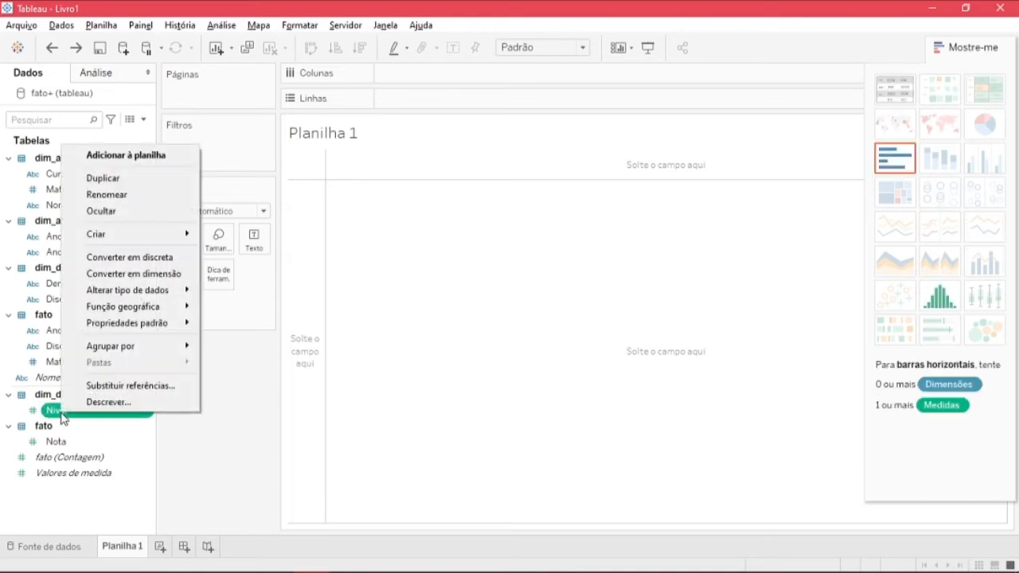
pyautogui.click(143, 278)
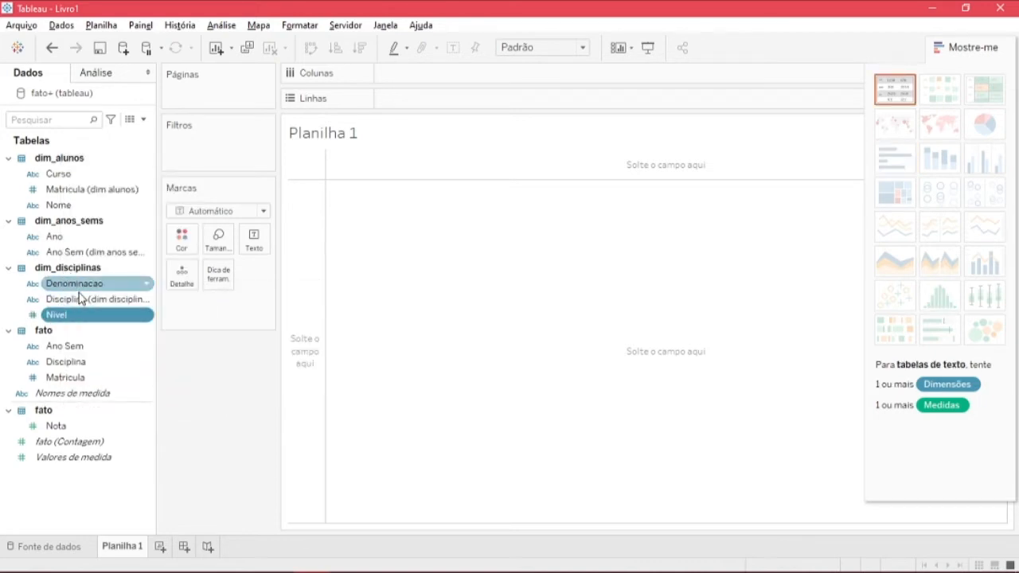
pyautogui.click(78, 489)
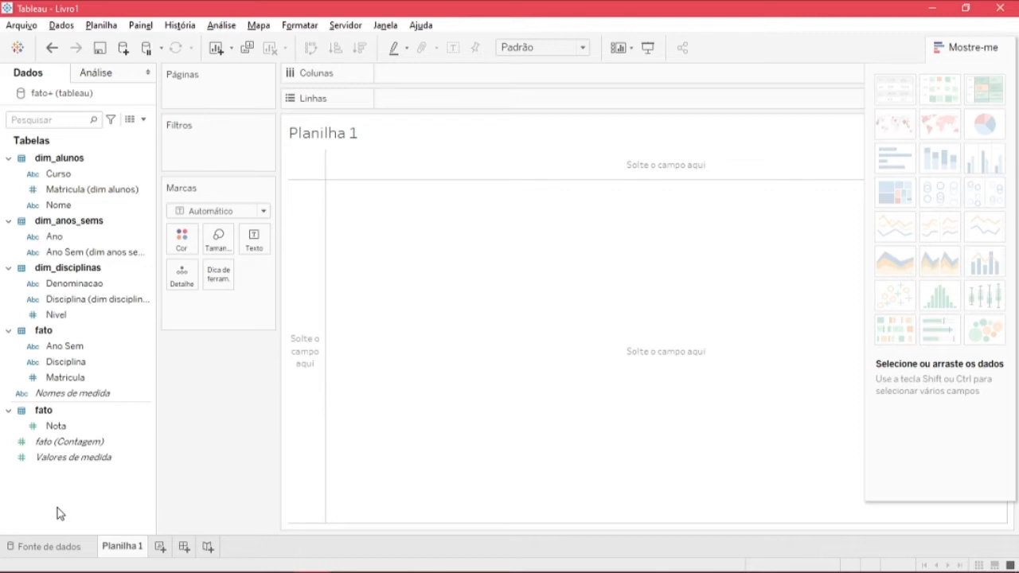
pyautogui.click(81, 190)
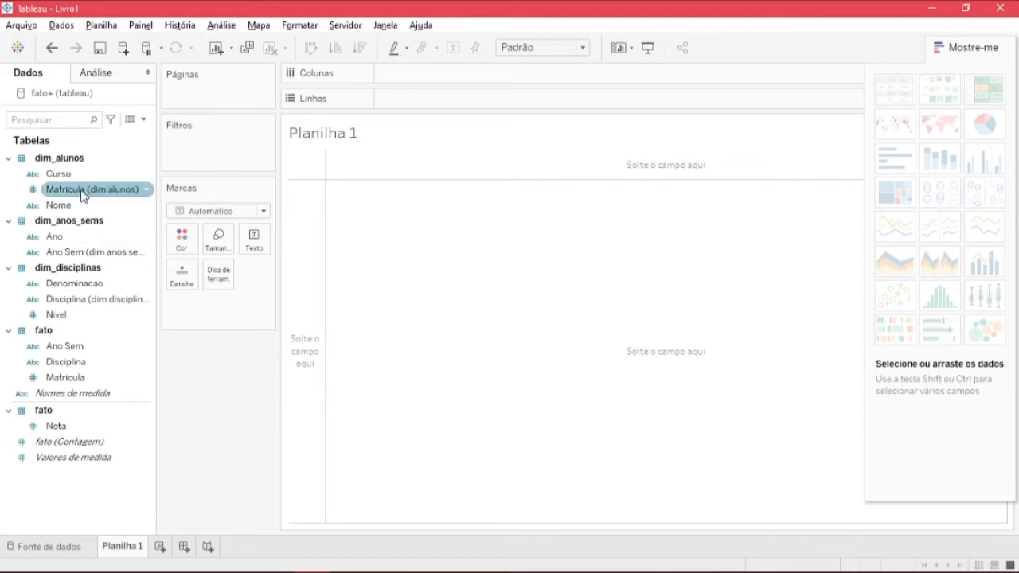
pyautogui.click(83, 205)
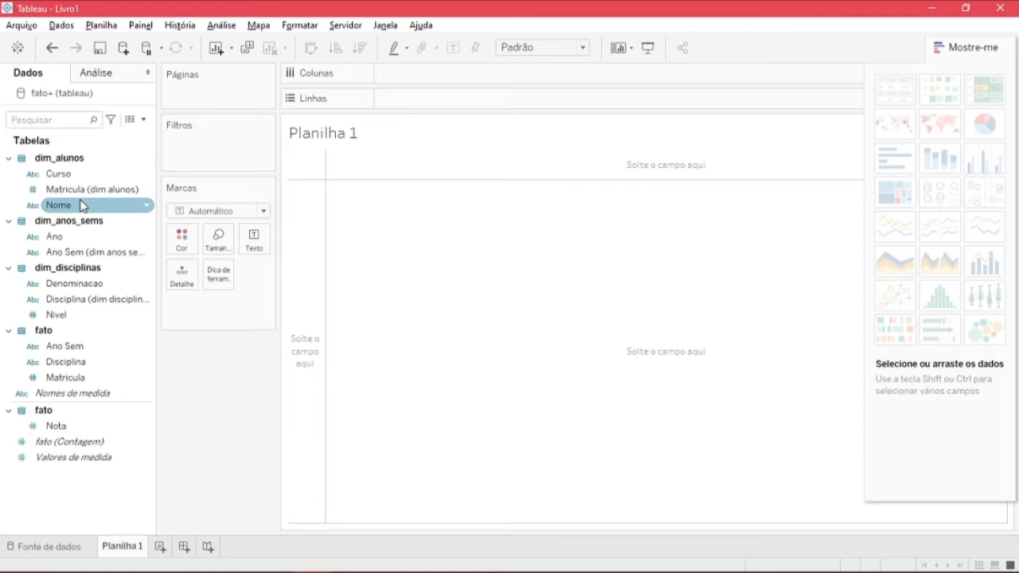
pyautogui.click(71, 175)
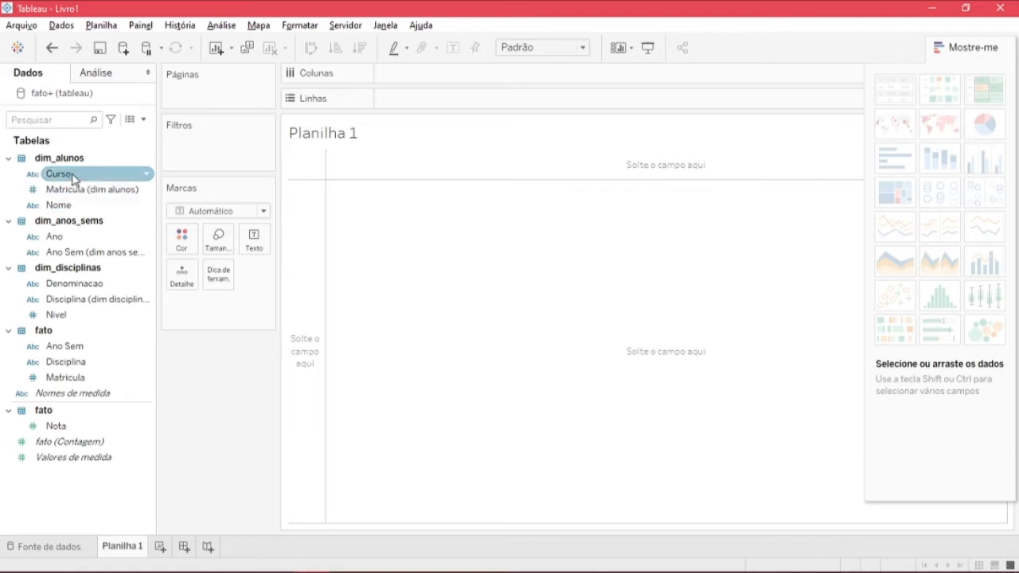
pyautogui.click(71, 189)
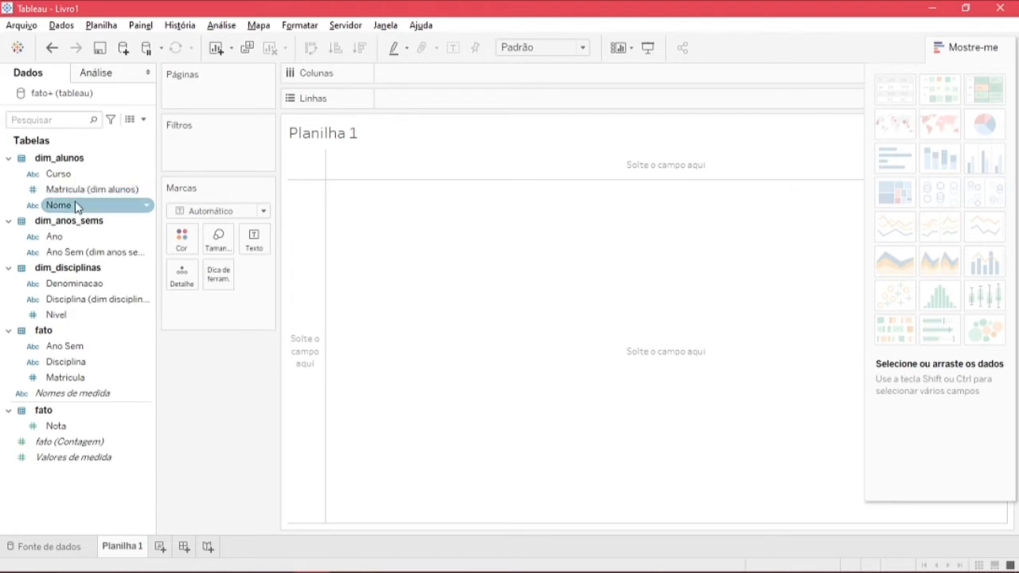
# Step: Create a combined field from Matricula (dim alunos) and Nome of dim_alunos
pyautogui.click(76, 206)
pyautogui.keyDown('ctrl'); pyautogui.click(76, 194); pyautogui.keyUp('ctrl')
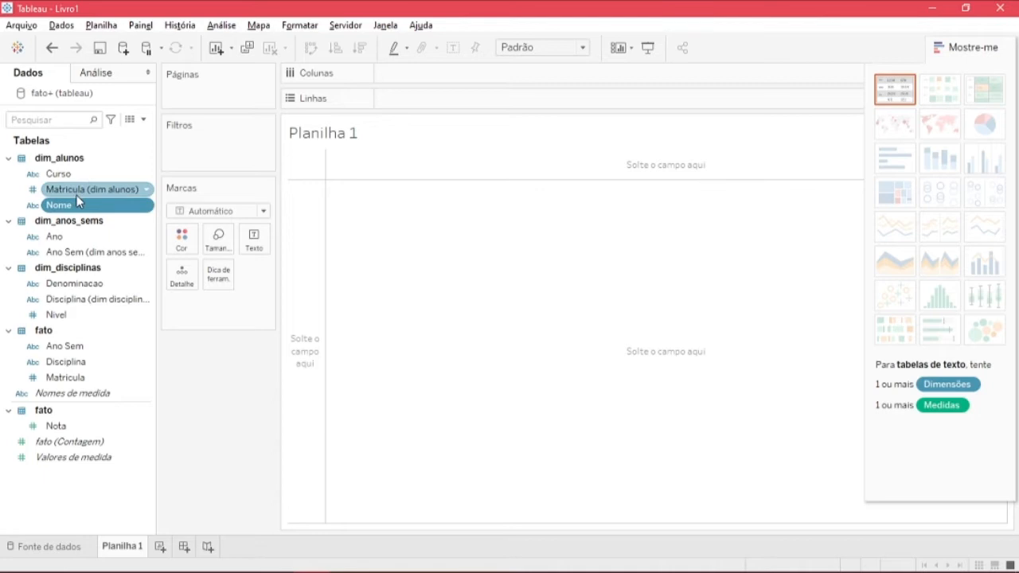
pyautogui.rightClick(79, 196)
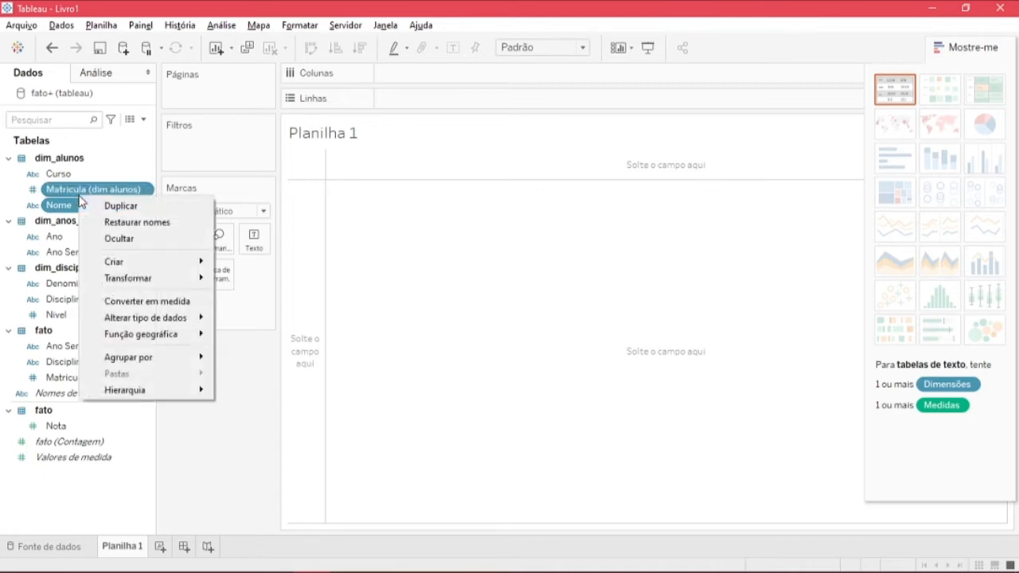
pyautogui.moveTo(134, 261)
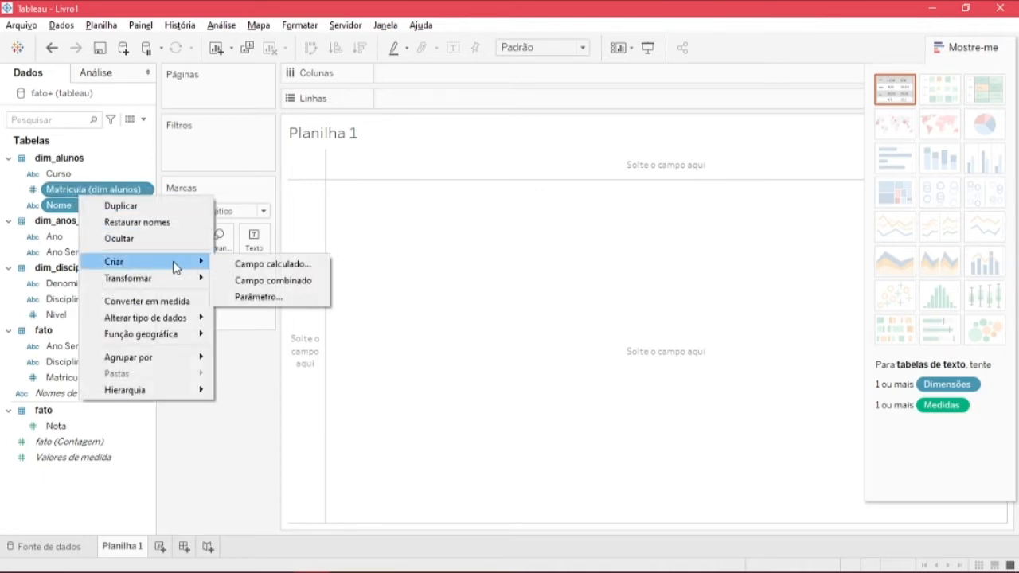
pyautogui.click(268, 280)
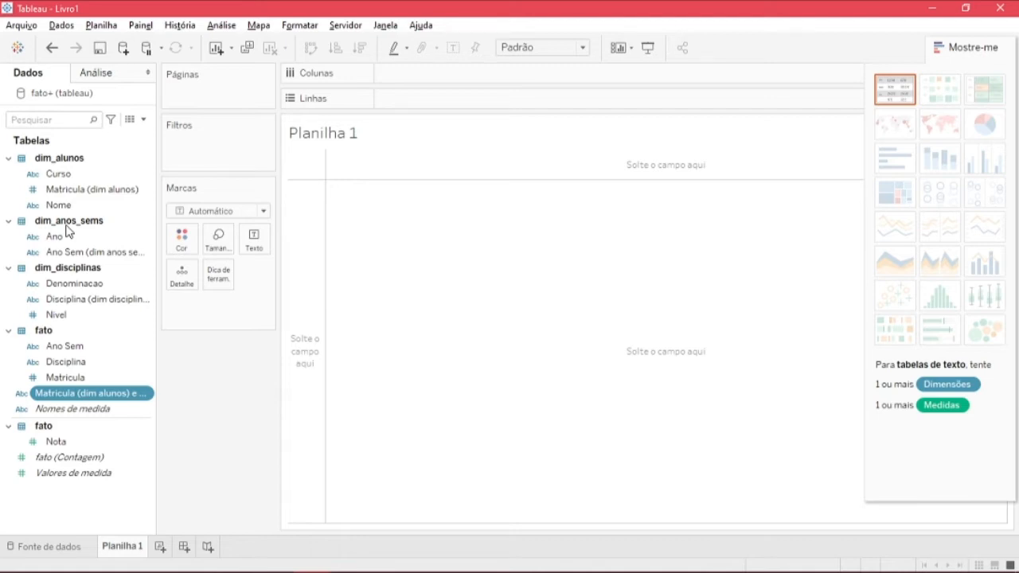
# Step: Create a combined field from Denominacao and Disciplina (dim disciplinas) of dim_disciplinas
pyautogui.keyDown('ctrl'); pyautogui.click(78, 251); pyautogui.keyUp('ctrl')
pyautogui.click(86, 284)
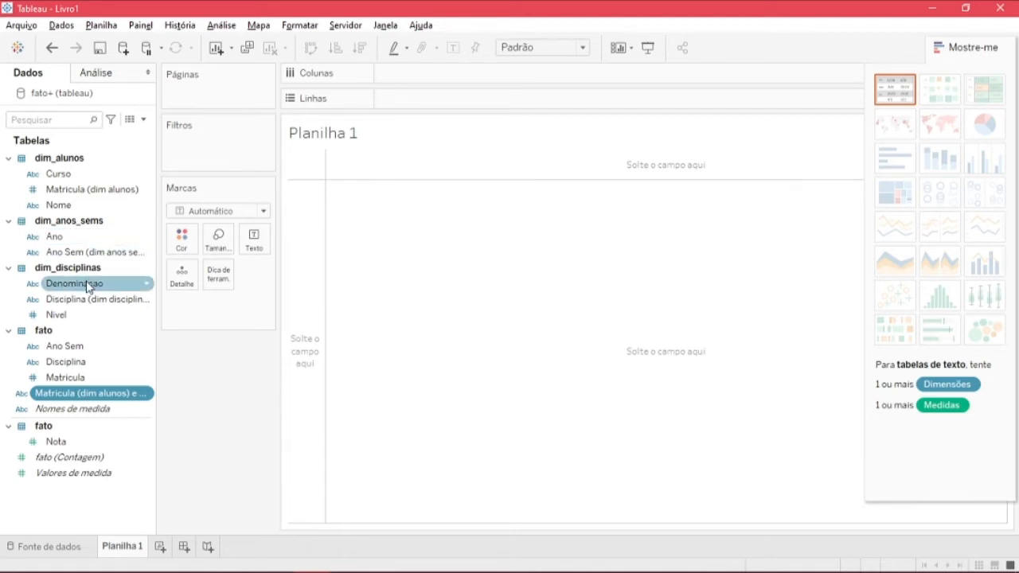
pyautogui.click(92, 285)
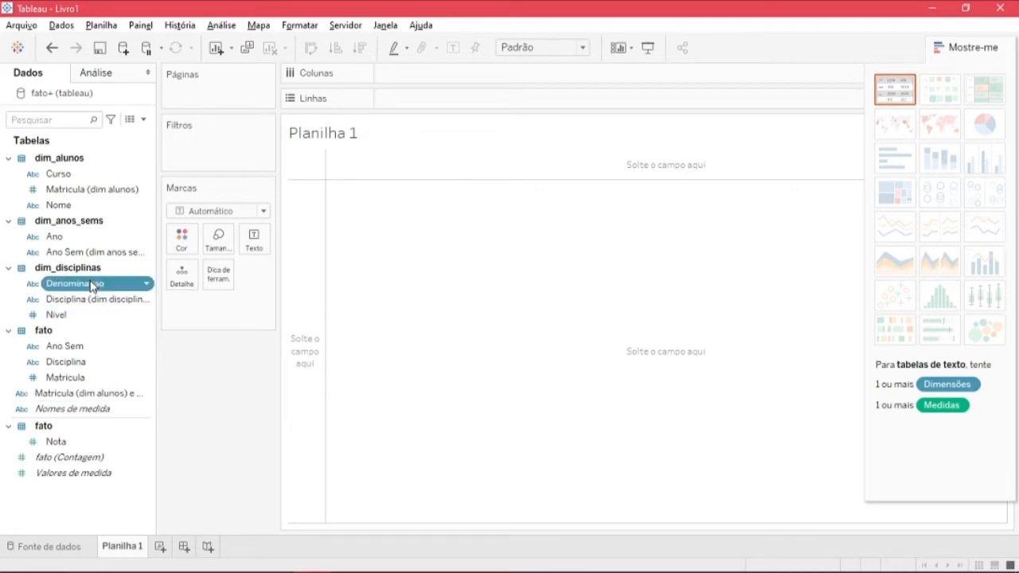
pyautogui.keyDown('ctrl'); pyautogui.click(91, 298); pyautogui.keyUp('ctrl')
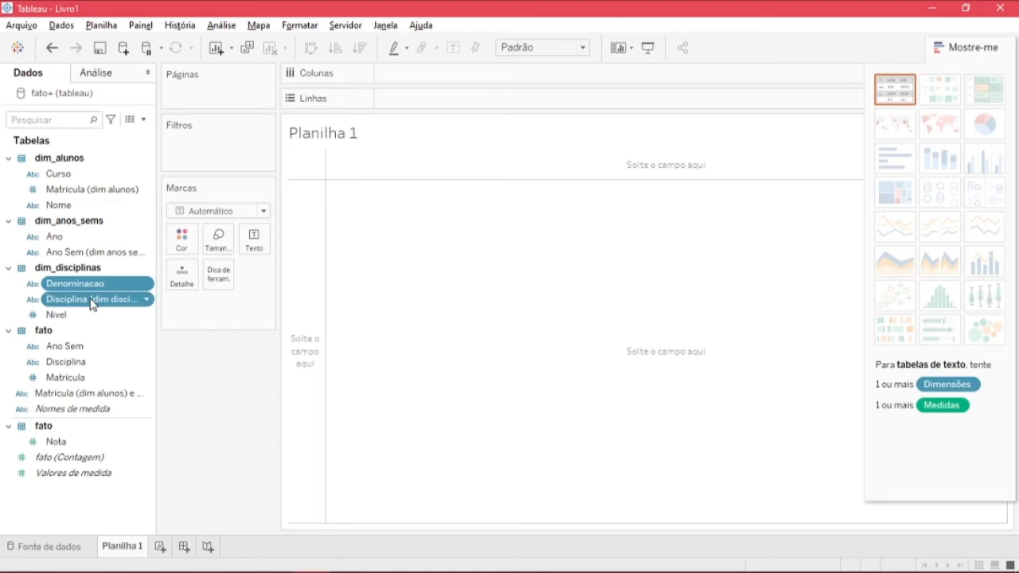
pyautogui.rightClick(90, 303)
pyautogui.moveTo(196, 368)
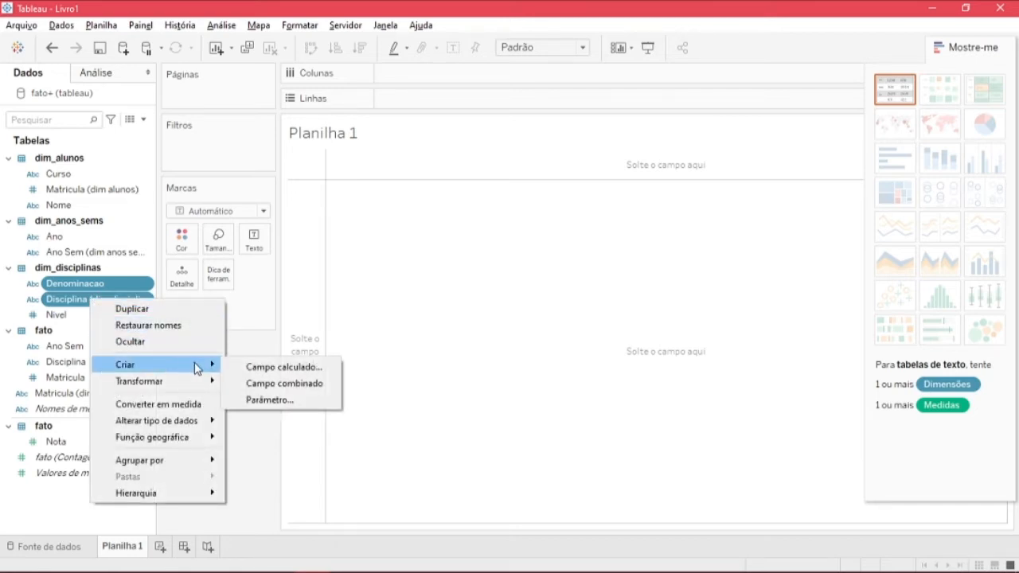
pyautogui.click(285, 384)
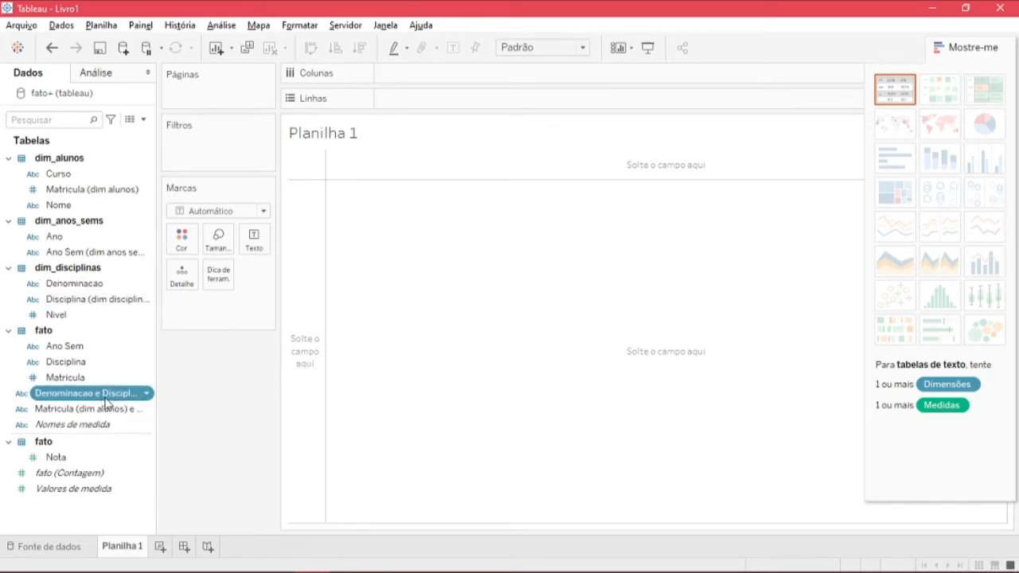
pyautogui.click(71, 509)
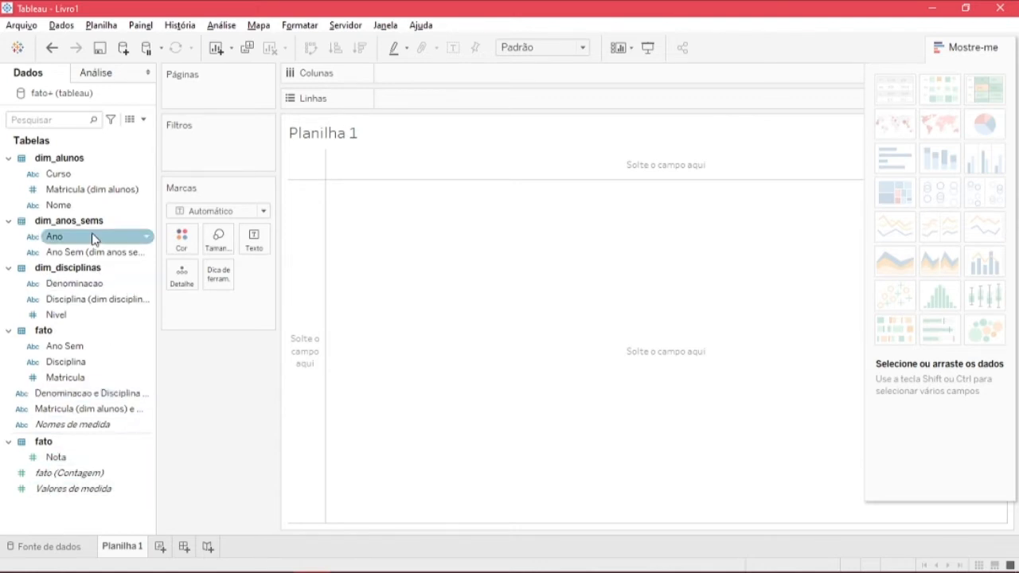
# Step: Create a hierarchy named Hierarquia Alunos with Curso above the combined Matricula and Nome field, and collapse it
pyautogui.click(81, 412)
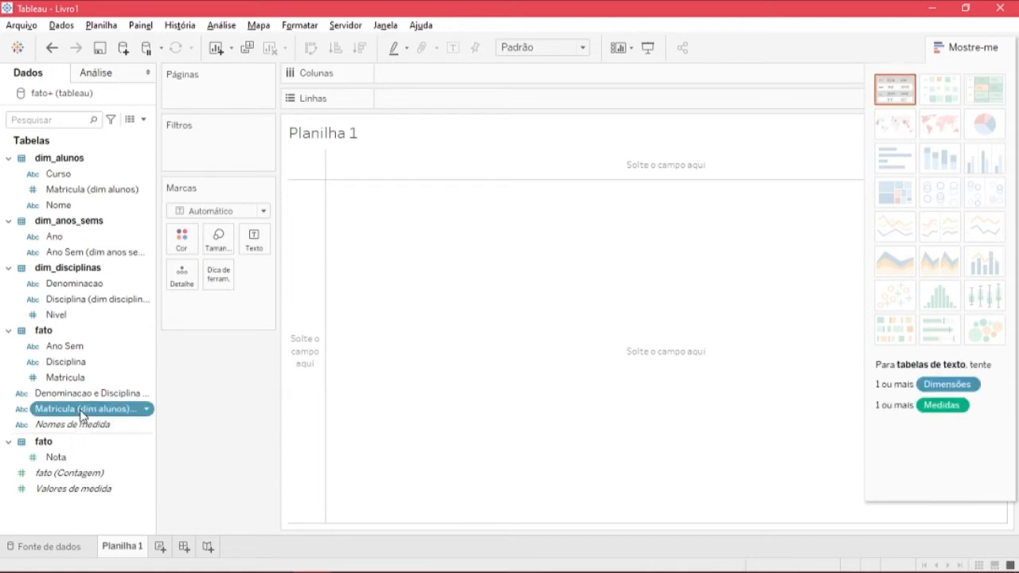
pyautogui.moveTo(82, 412); pyautogui.dragTo(64, 178)
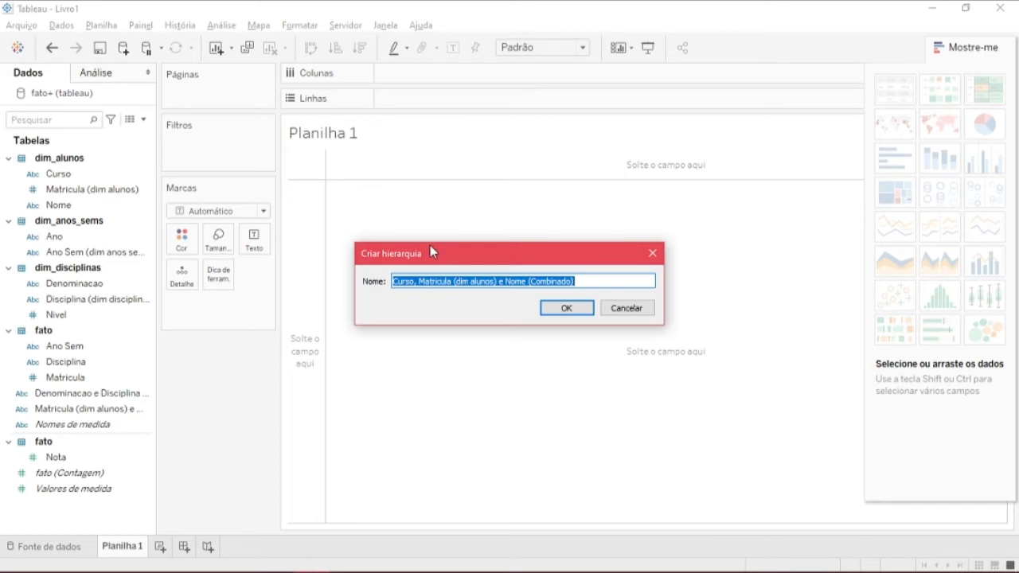
pyautogui.press('BackSpace')
pyautogui.write('Hi')
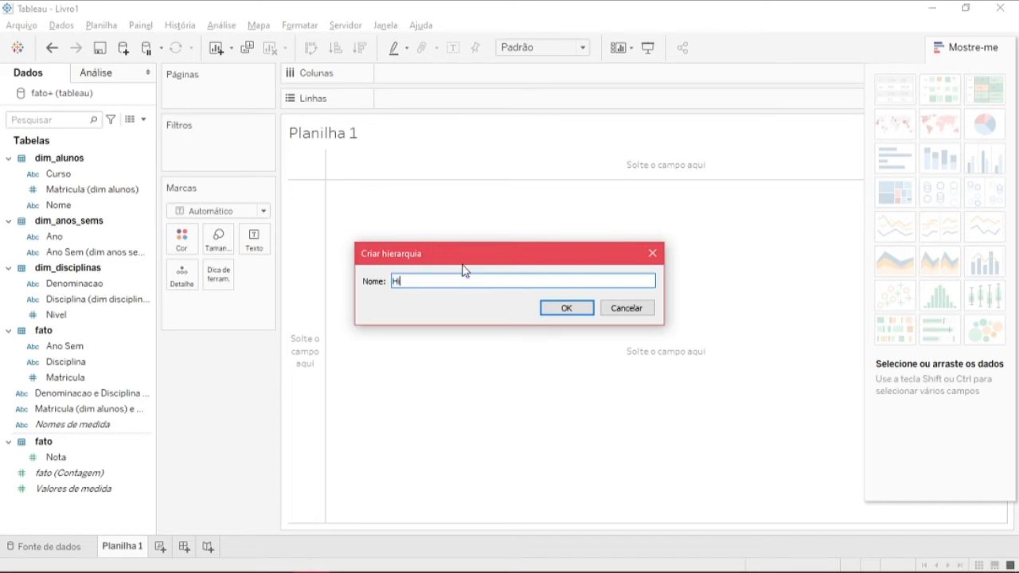
pyautogui.write('erarquia Alunos')
pyautogui.press('Return')
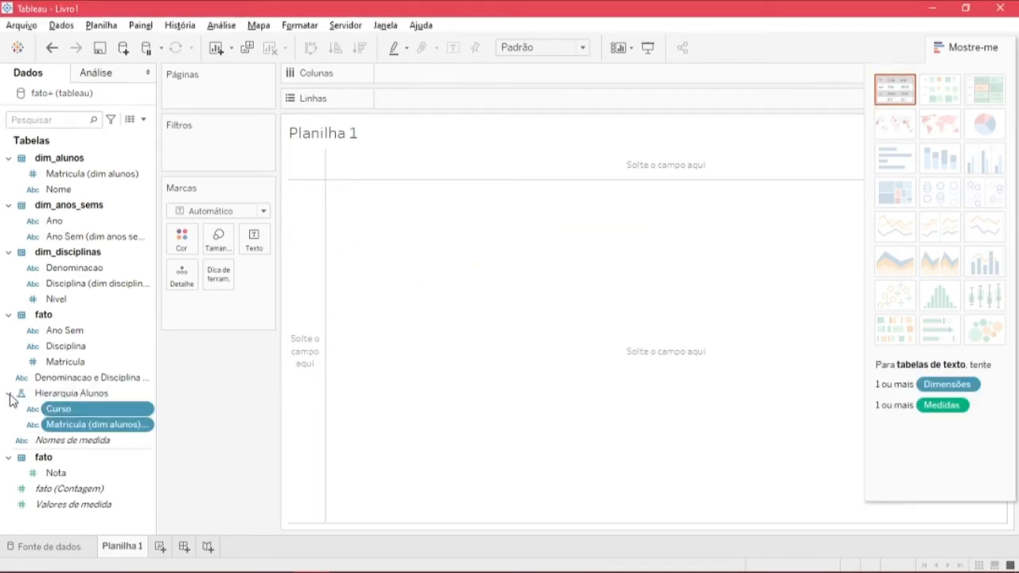
pyautogui.click(9, 393)
pyautogui.click(11, 395)
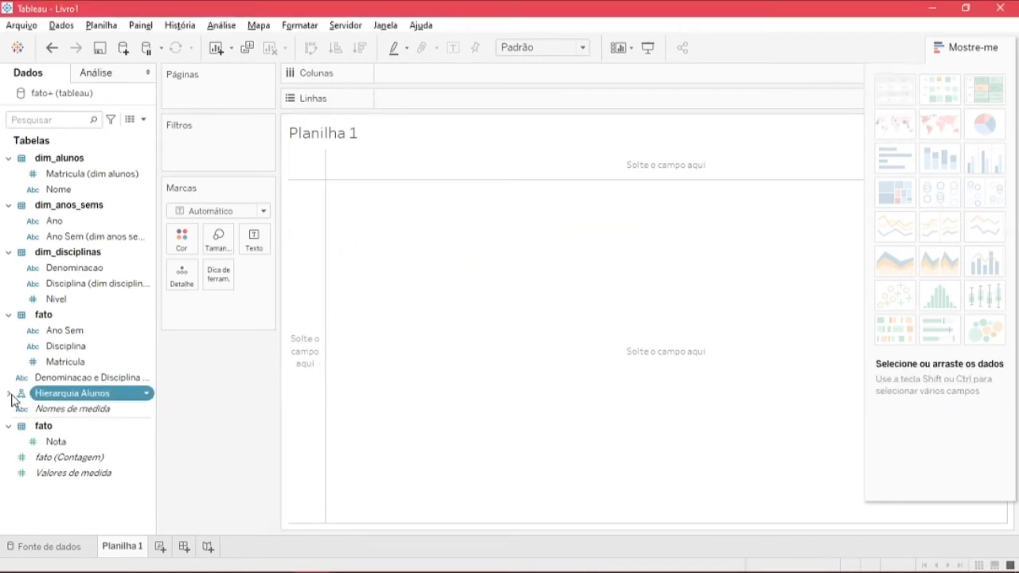
pyautogui.click(10, 395)
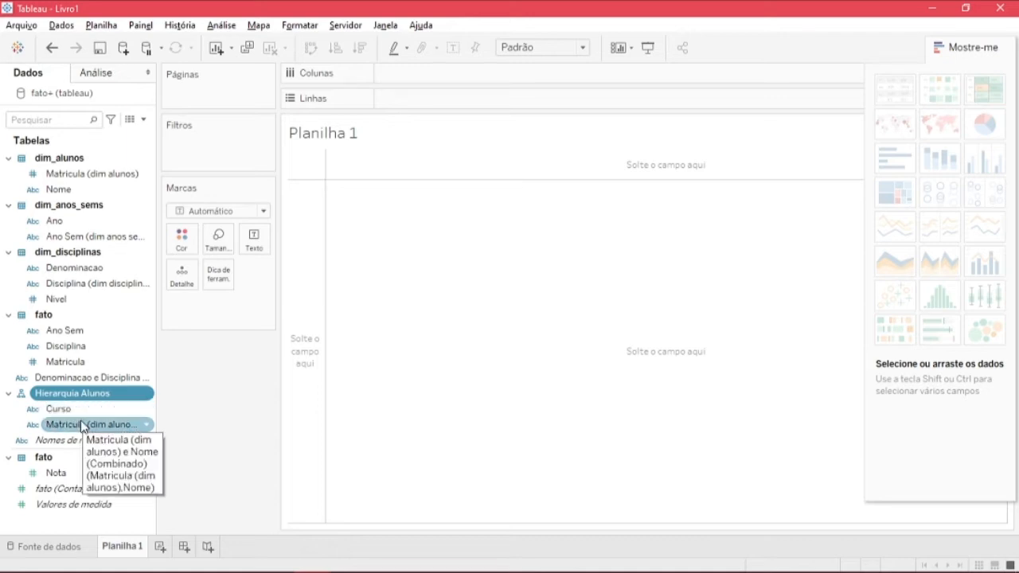
pyautogui.click(10, 394)
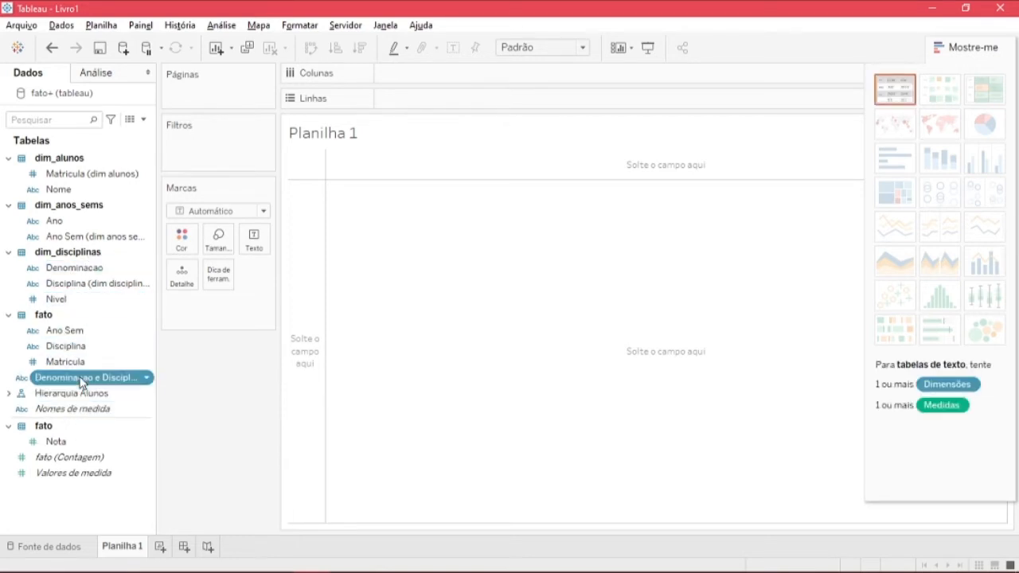
# Step: Create a hierarchy named Hierarquia Disciplinas with Nivel above the combined Denominacao and Disciplina field, and collapse it
pyautogui.moveTo(82, 382); pyautogui.dragTo(62, 303)
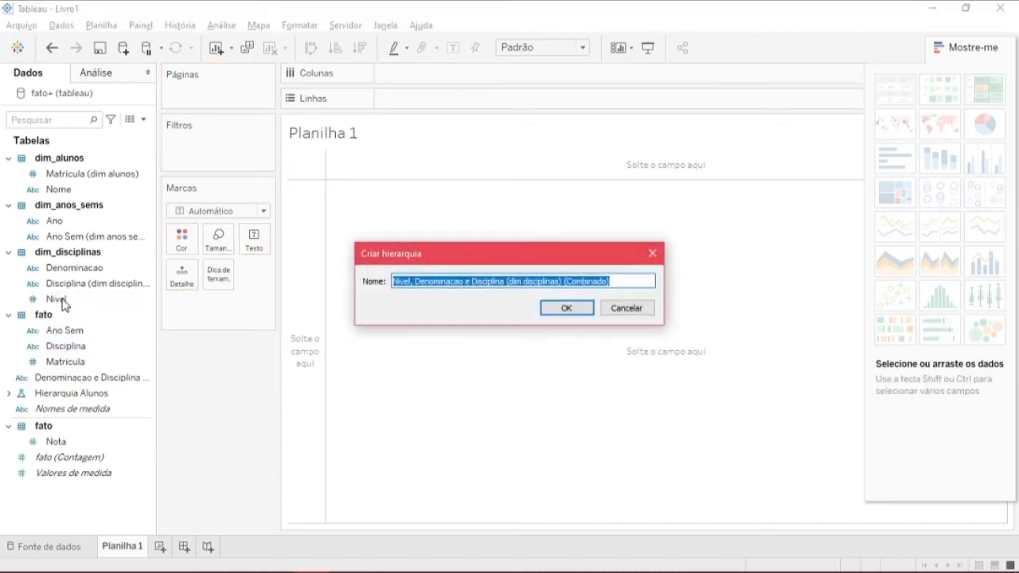
pyautogui.write('Hierarq')
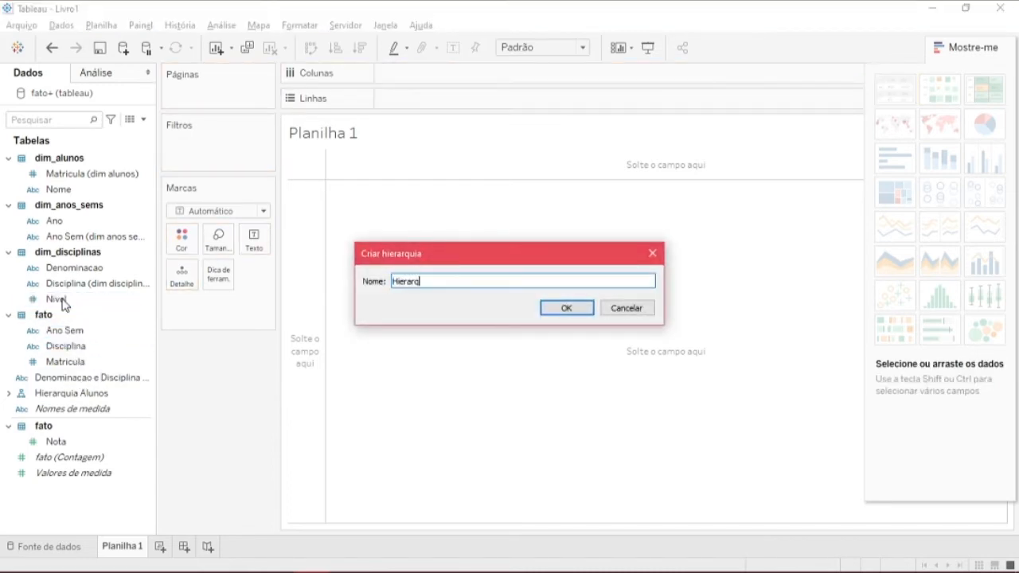
pyautogui.write('uia Disciplinas')
pyautogui.press('Return')
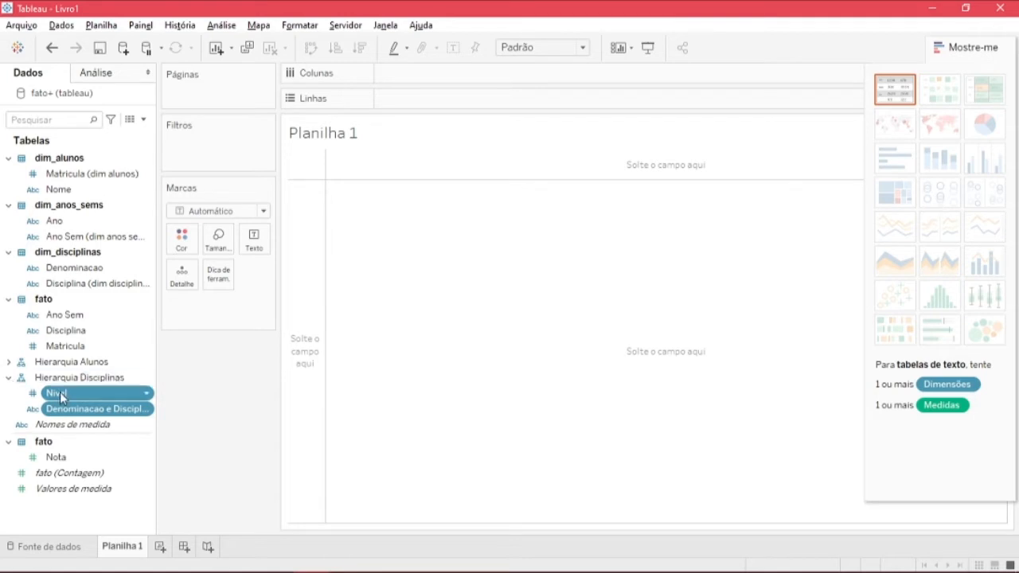
pyautogui.click(10, 379)
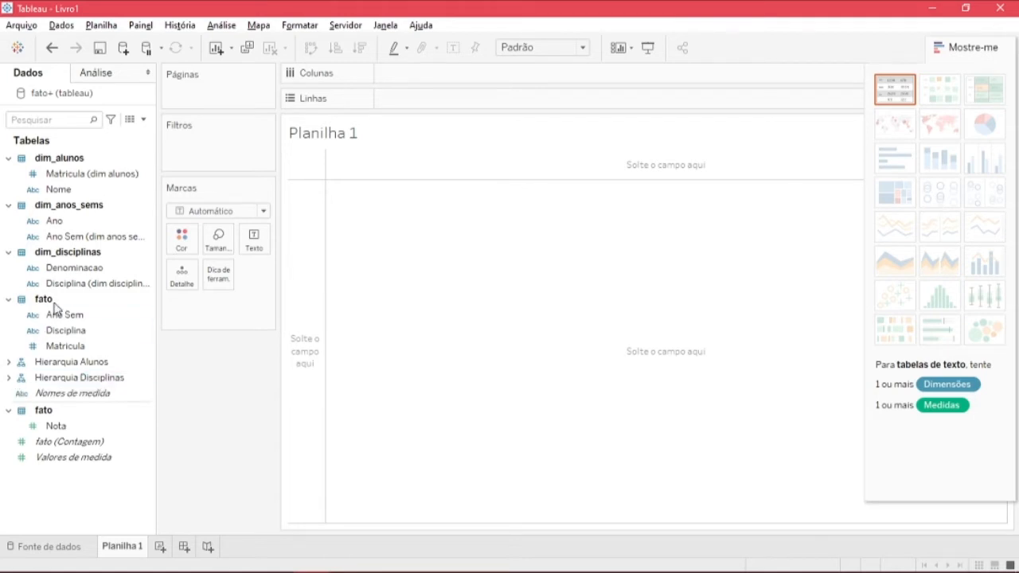
# Step: Create a hierarchy named Hierarquia Tempo with Ano above Ano Sem (dim anos sems), and collapse it
pyautogui.click(84, 239)
pyautogui.click(25, 270)
pyautogui.click(57, 238)
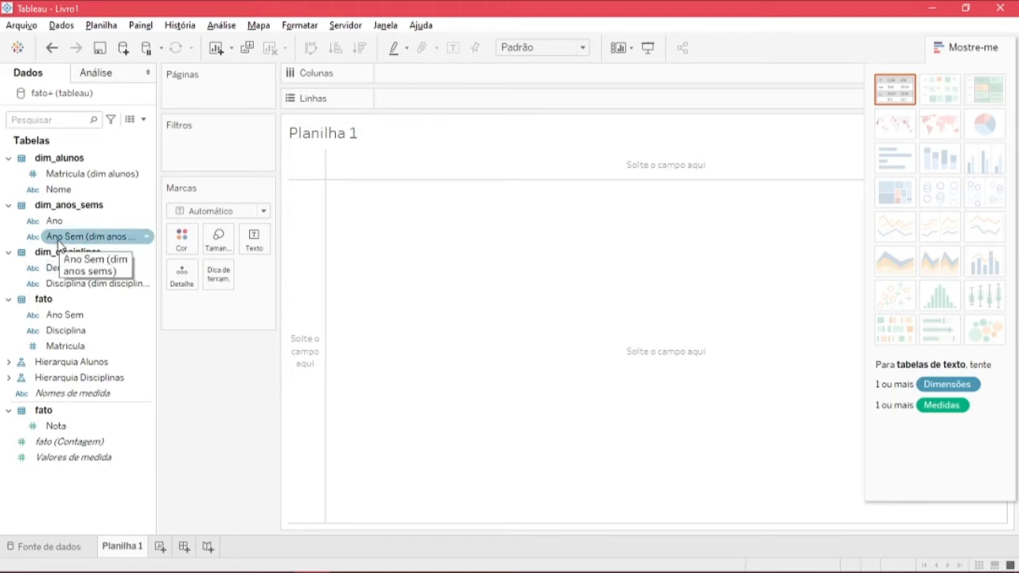
pyautogui.moveTo(72, 238); pyautogui.dragTo(57, 222)
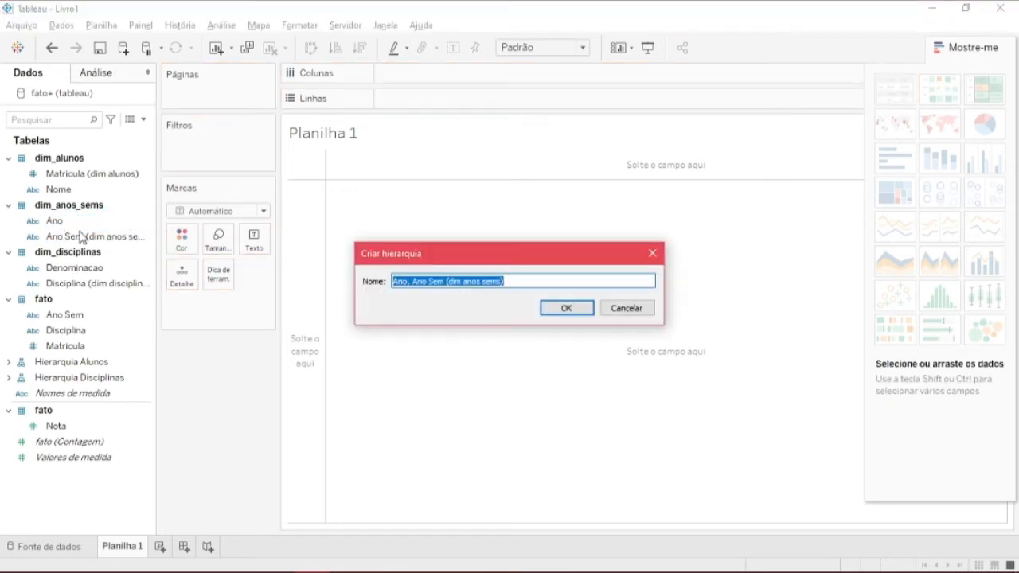
pyautogui.press('BackSpace')
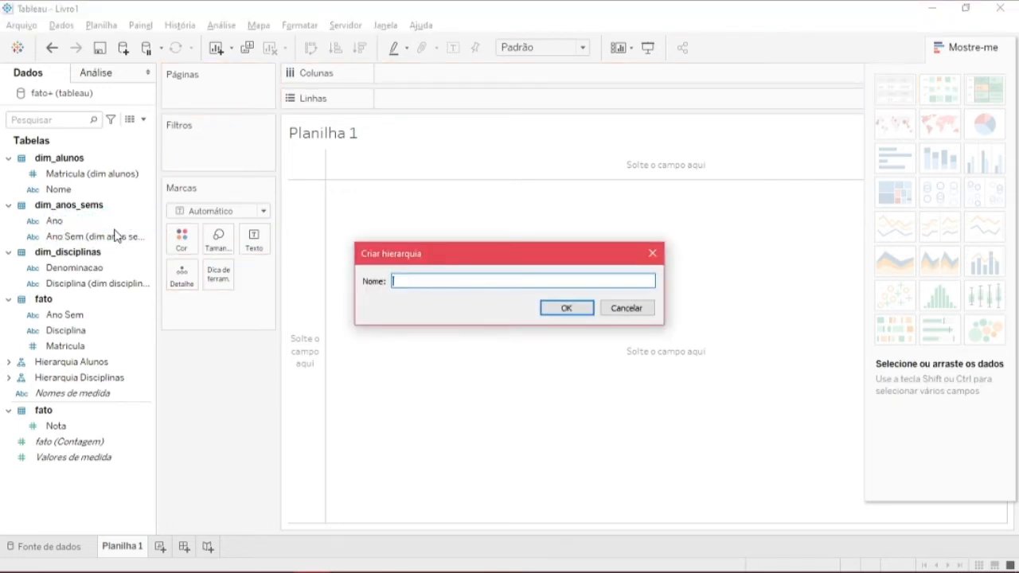
pyautogui.write('Hierarquia Tempo')
pyautogui.press('Return')
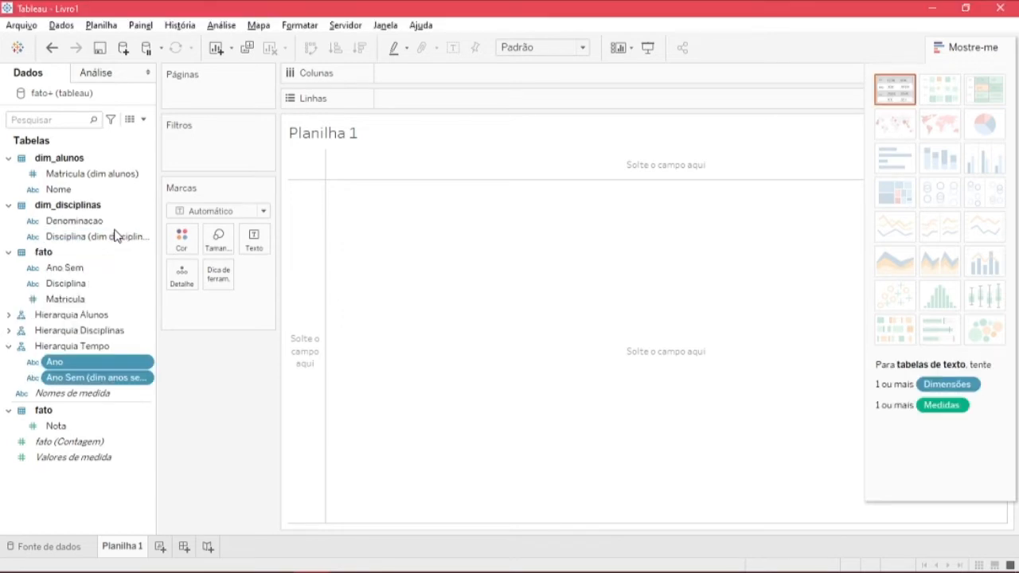
pyautogui.click(9, 346)
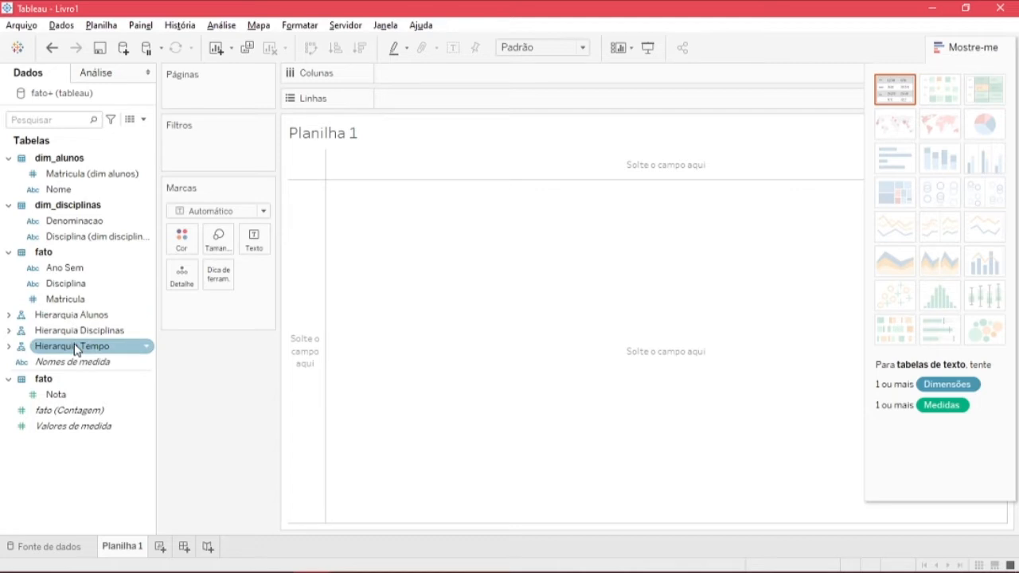
# Step: Build a bar chart in Planilha 1 with Hierarquia Tempo as columns and Nota as rows
pyautogui.moveTo(75, 351); pyautogui.dragTo(414, 80)
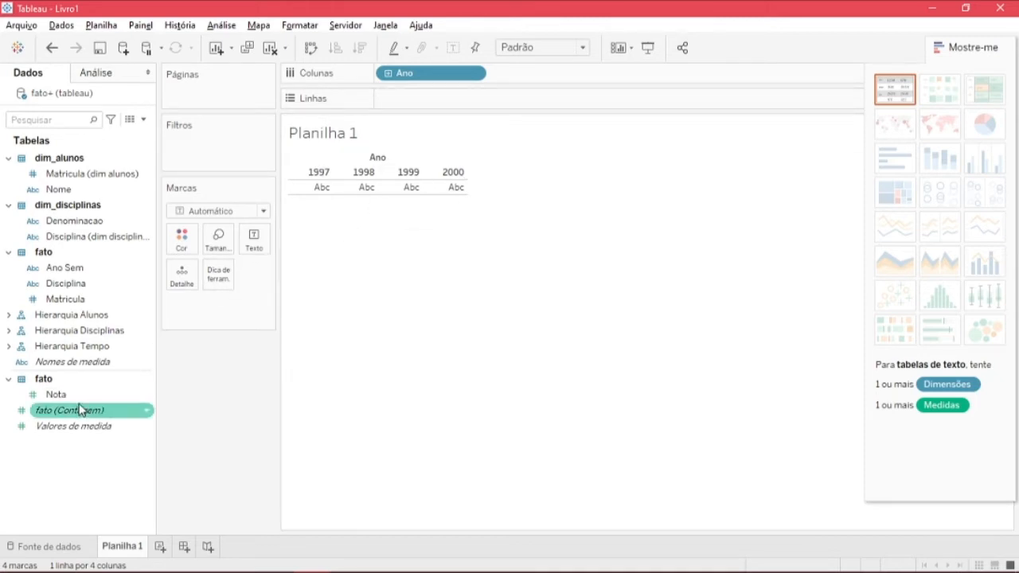
pyautogui.moveTo(72, 400); pyautogui.dragTo(426, 105)
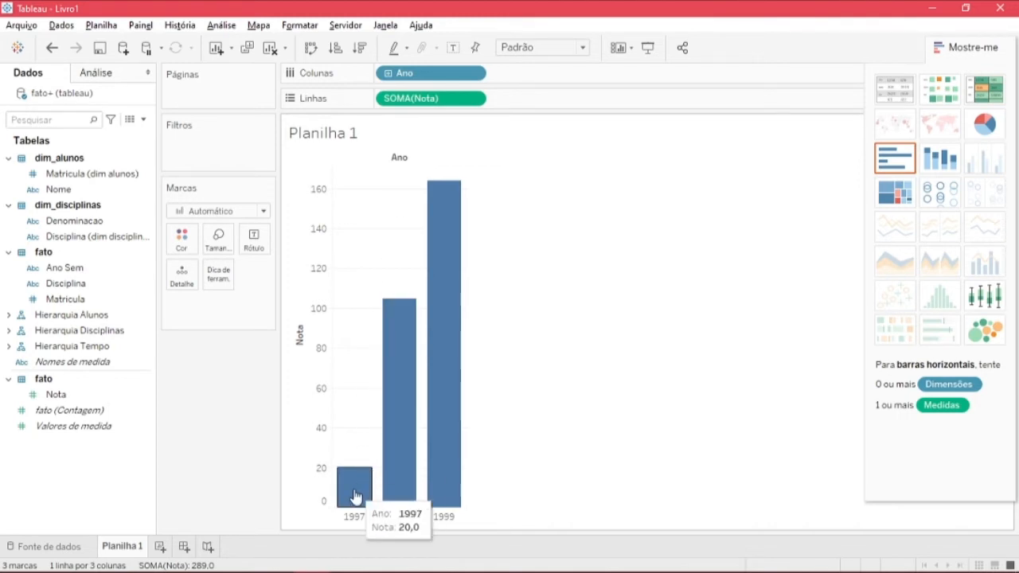
pyautogui.moveTo(414, 425)
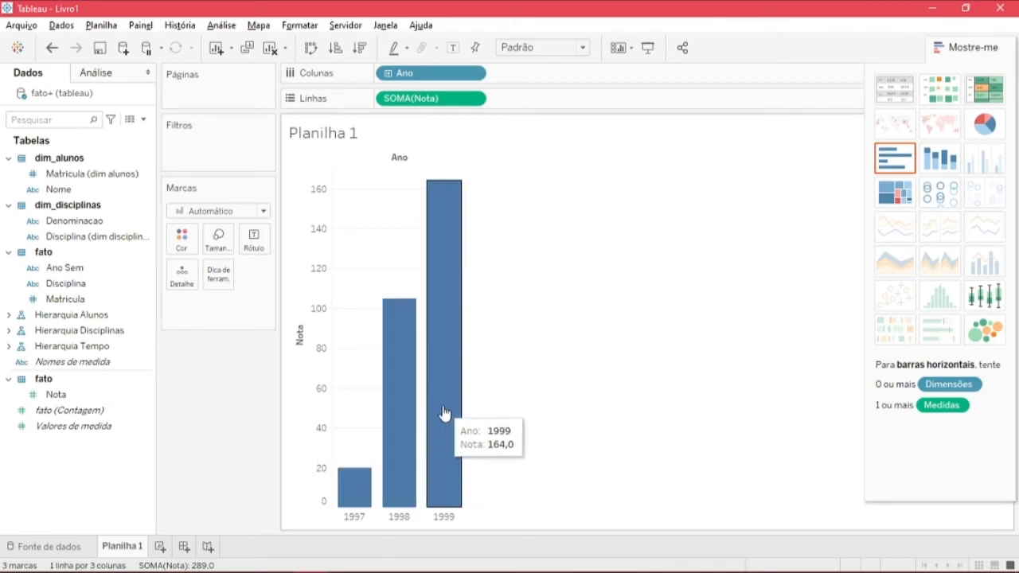
# Step: Change the aggregation of Nota in the rows to average (Média)
pyautogui.click(474, 101)
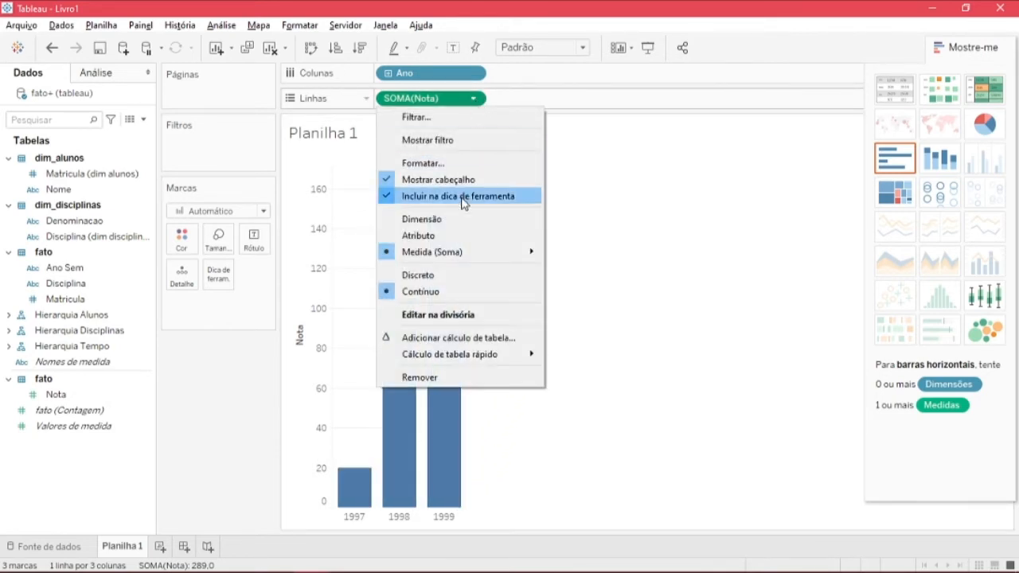
pyautogui.moveTo(489, 252)
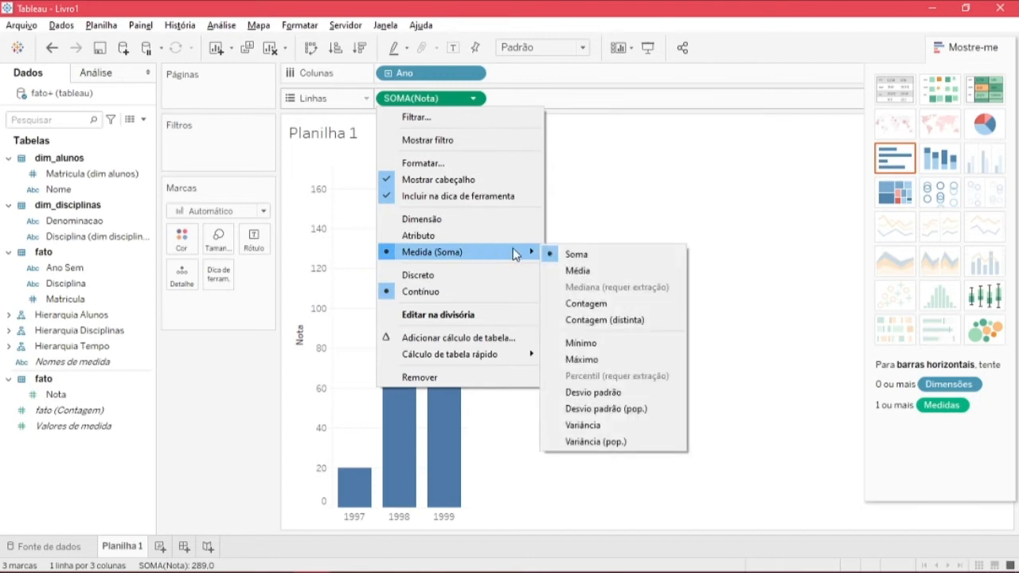
pyautogui.click(596, 272)
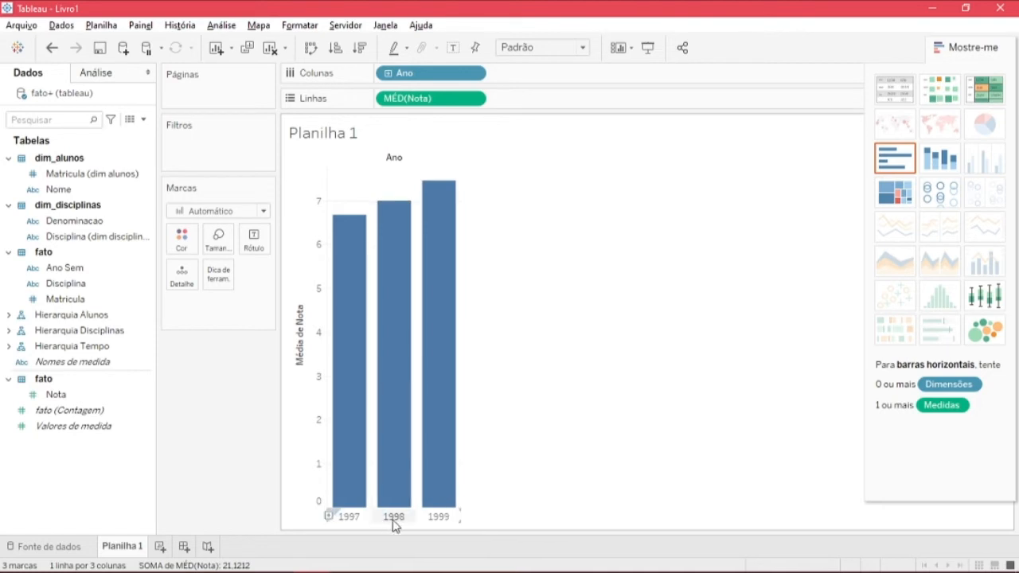
# Step: Drill the Ano columns down to Ano Sem (dim anos sems), roll them back up, and drill down again
pyautogui.click(388, 74)
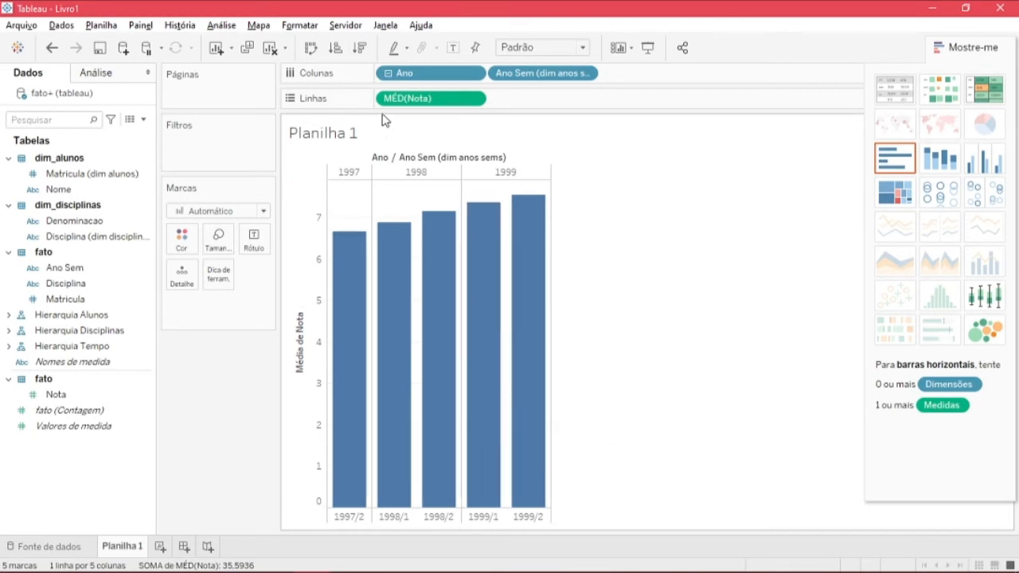
pyautogui.click(388, 74)
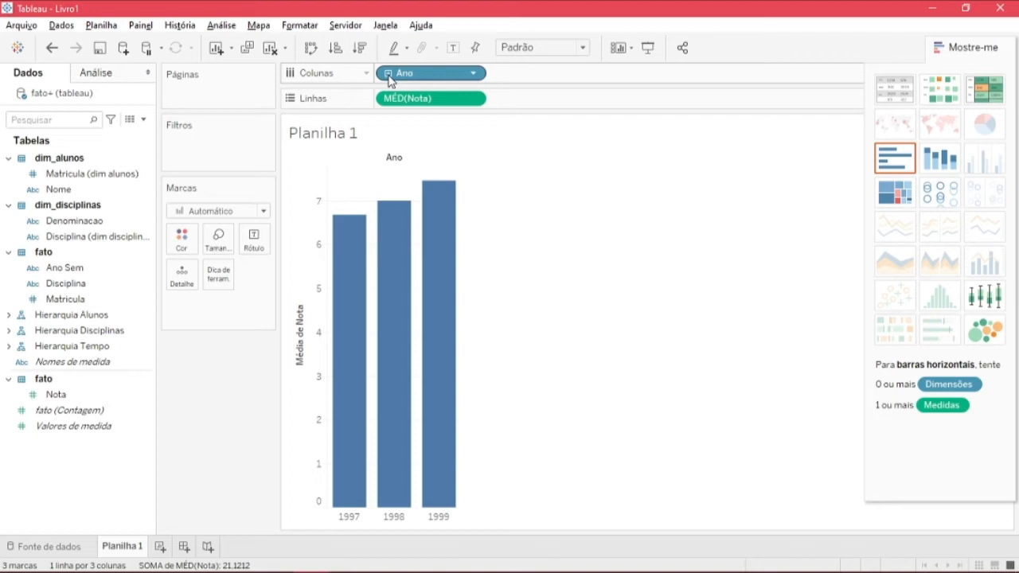
pyautogui.click(389, 74)
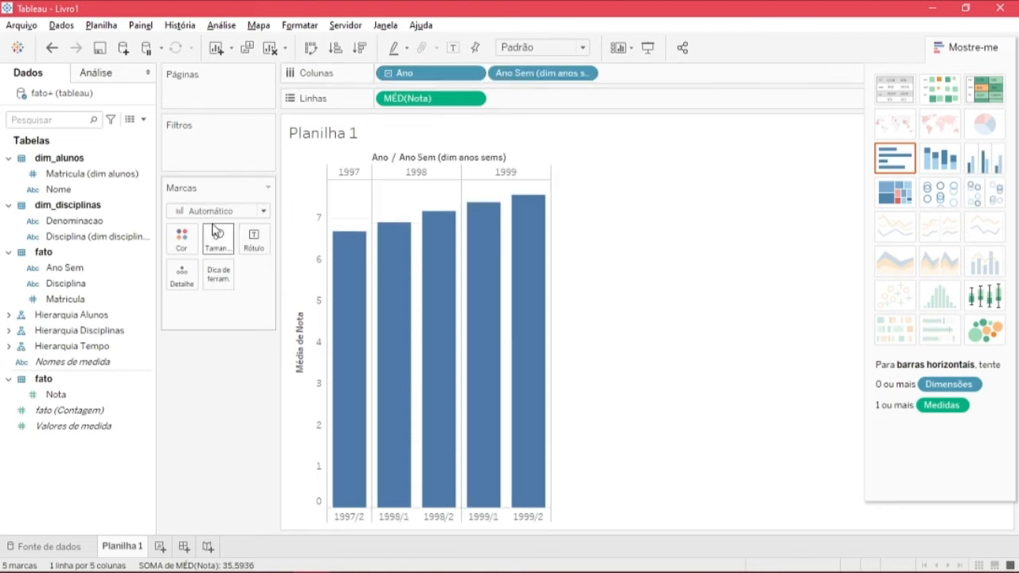
# Step: Filter the chart by the combined Denominacao and Disciplina field, keeping only Sistemas de Informacao, 46250-02
pyautogui.click(114, 295)
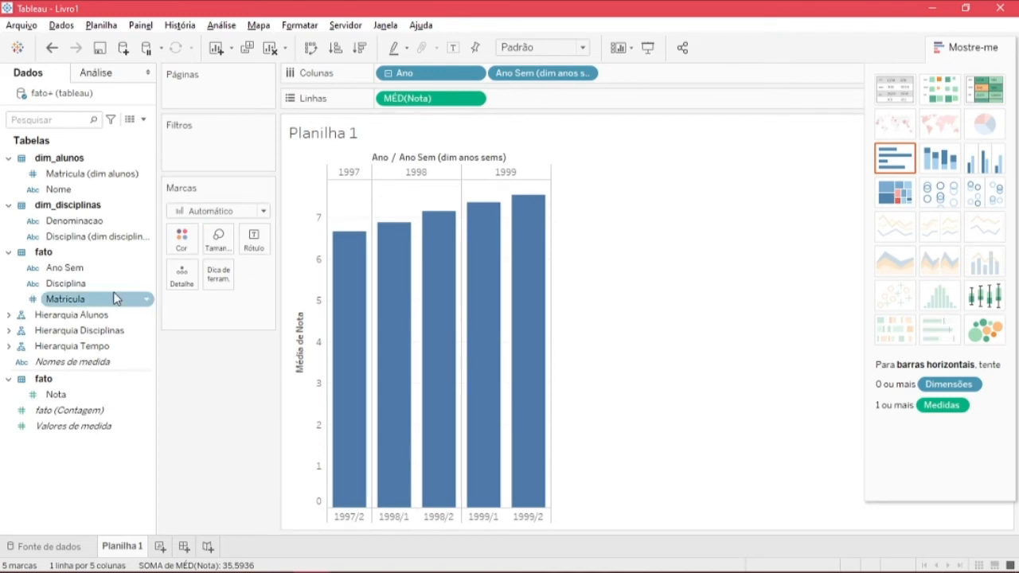
pyautogui.click(9, 331)
pyautogui.click(69, 332)
pyautogui.click(73, 364)
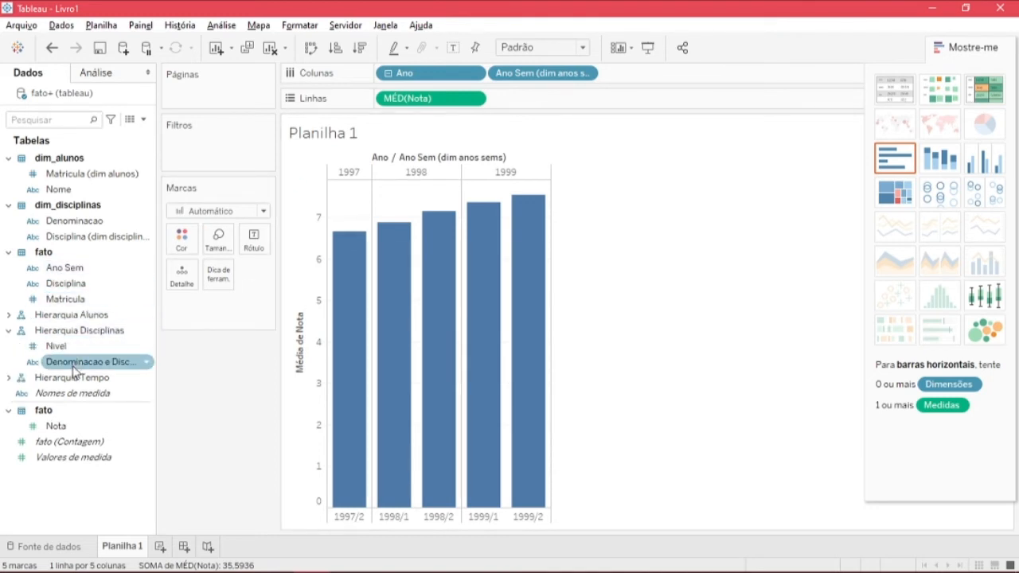
pyautogui.moveTo(73, 371); pyautogui.dragTo(211, 151)
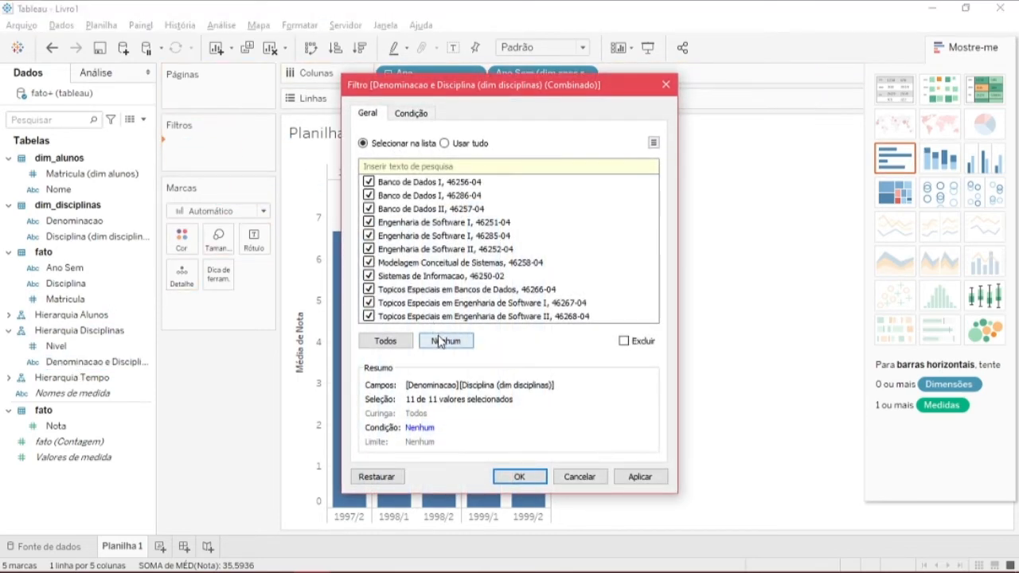
pyautogui.click(446, 340)
pyautogui.click(374, 276)
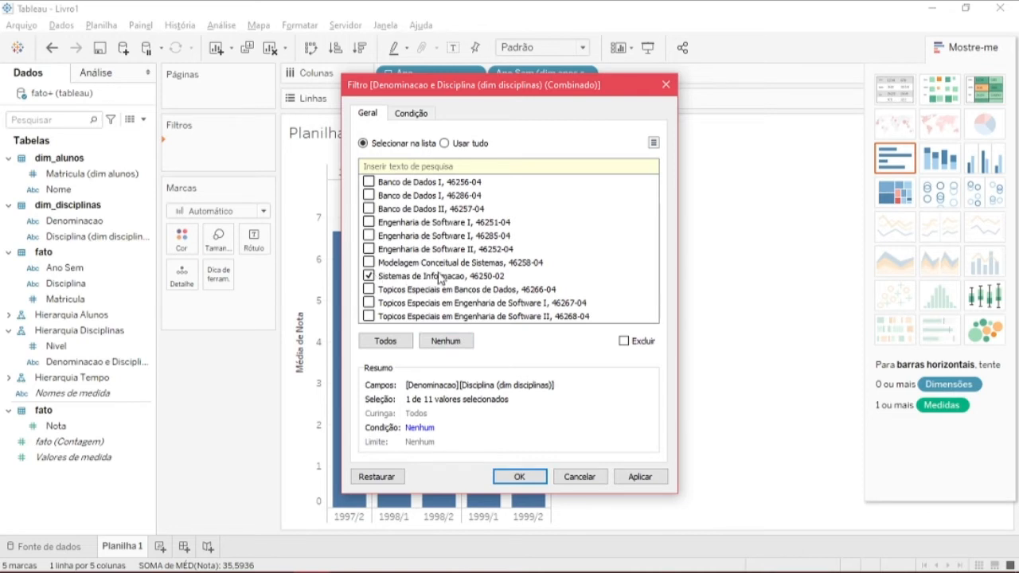
pyautogui.click(640, 477)
pyautogui.click(538, 477)
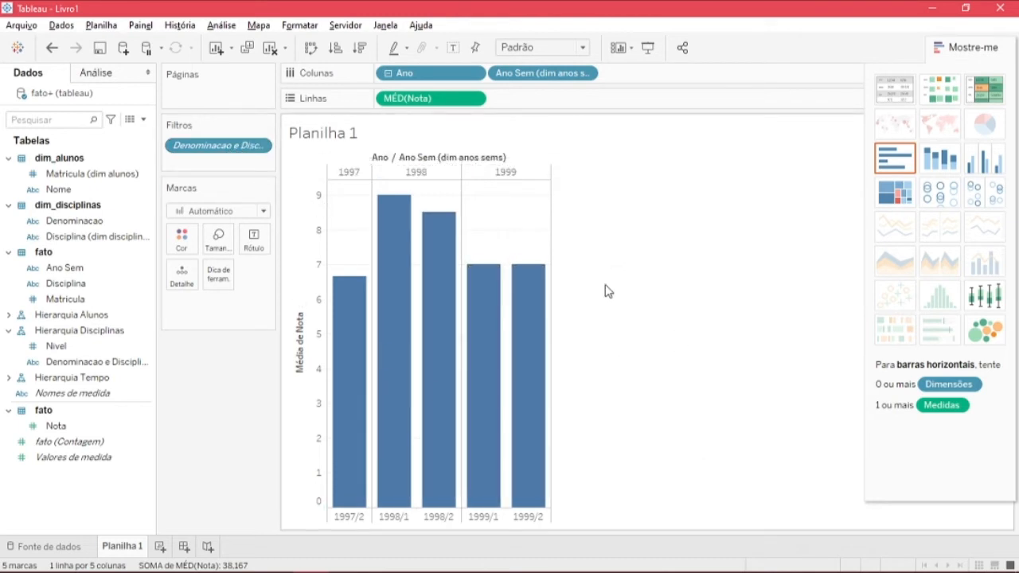
# Step: Review the selection in the combined Denominacao and Disciplina filter without changing it
pyautogui.moveTo(426, 279)
pyautogui.doubleClick(237, 148)
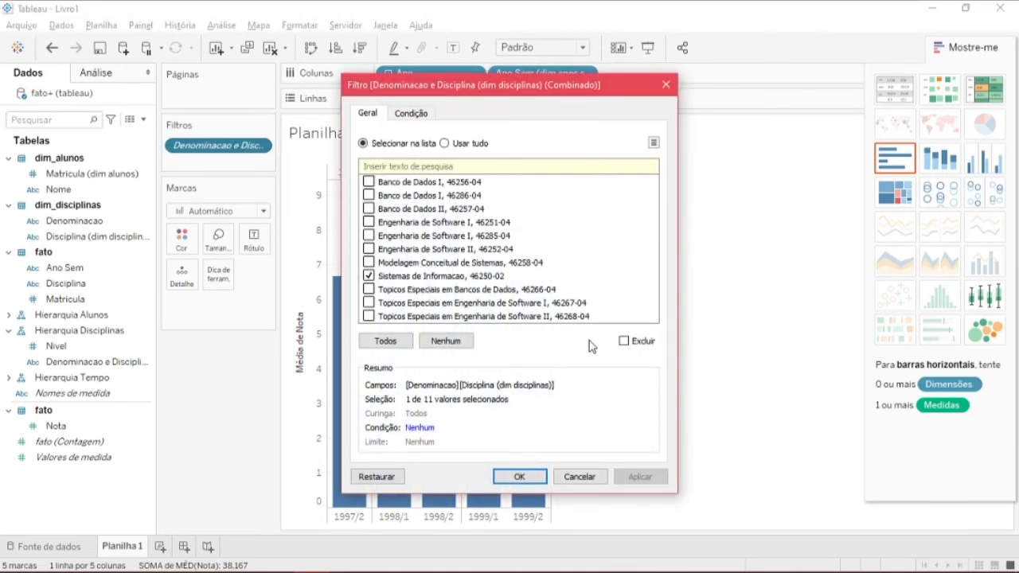
pyautogui.click(514, 477)
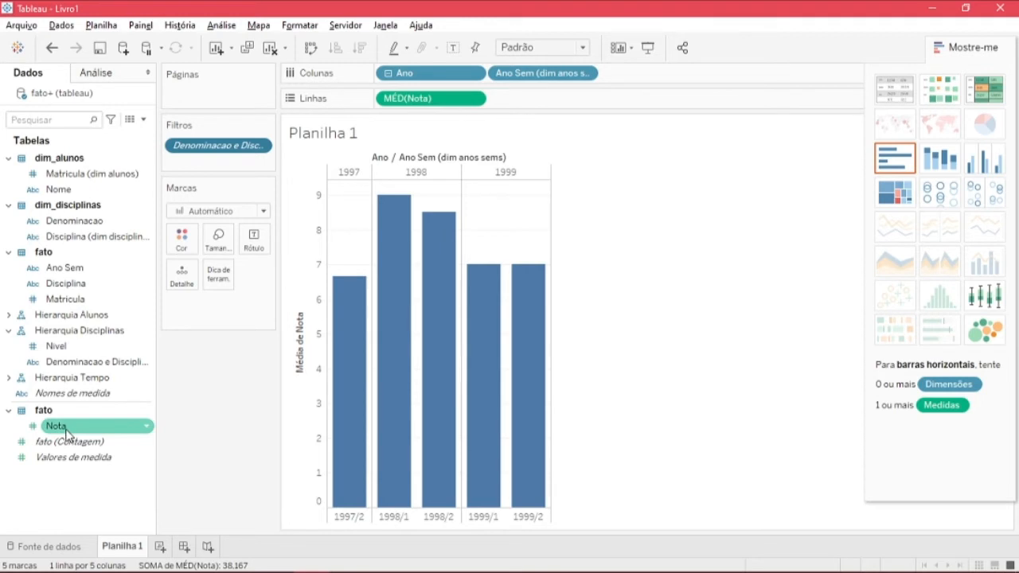
pyautogui.moveTo(68, 434)
pyautogui.mouseDown()
pyautogui.moveTo(160, 407)
pyautogui.moveTo(251, 309)
pyautogui.moveTo(216, 171)
pyautogui.moveTo(171, 262)
pyautogui.moveTo(132, 422)
pyautogui.moveTo(52, 430)
pyautogui.mouseUp()
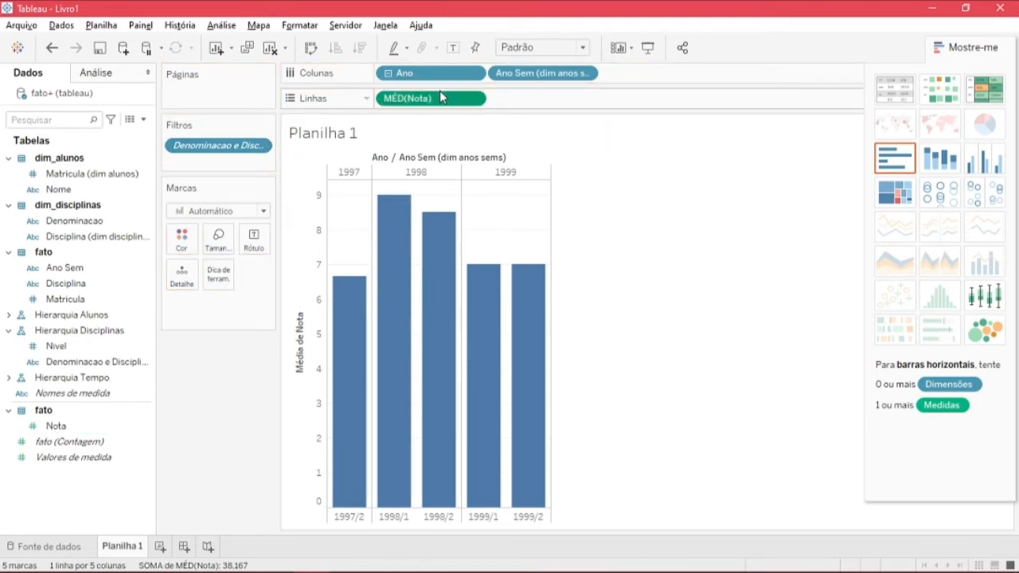
pyautogui.moveTo(442, 97); pyautogui.dragTo(228, 167)
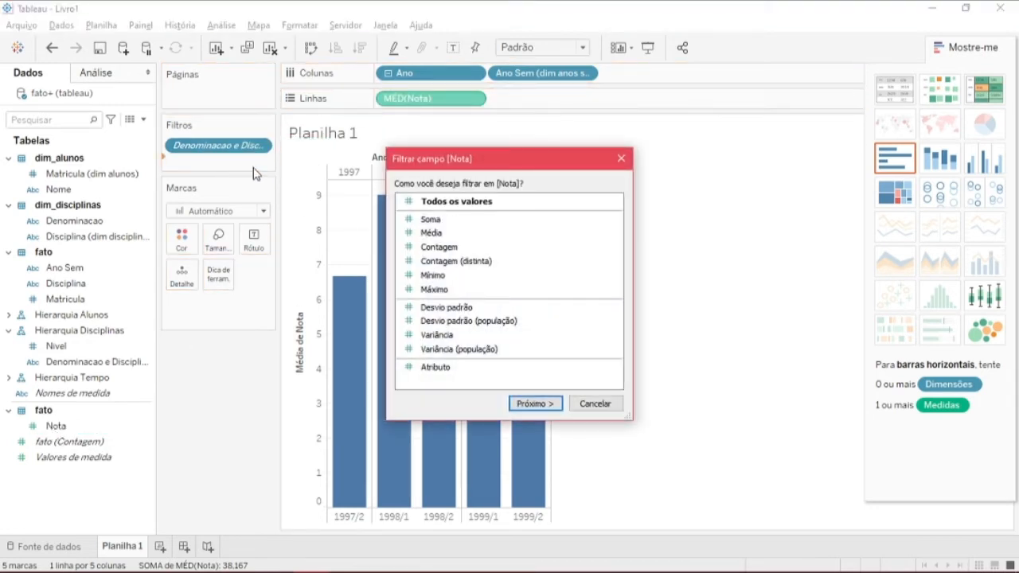
pyautogui.click(446, 232)
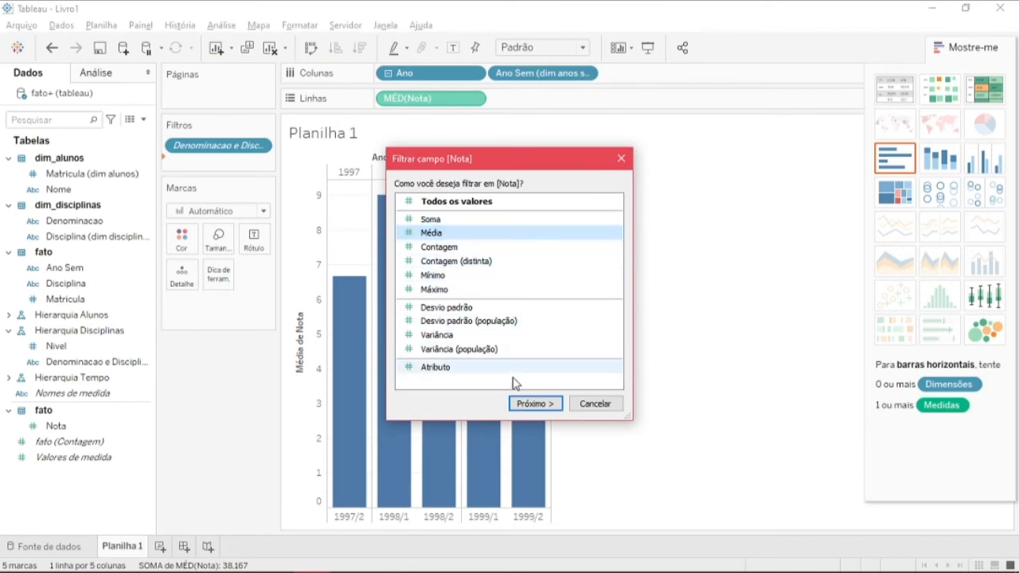
pyautogui.click(535, 403)
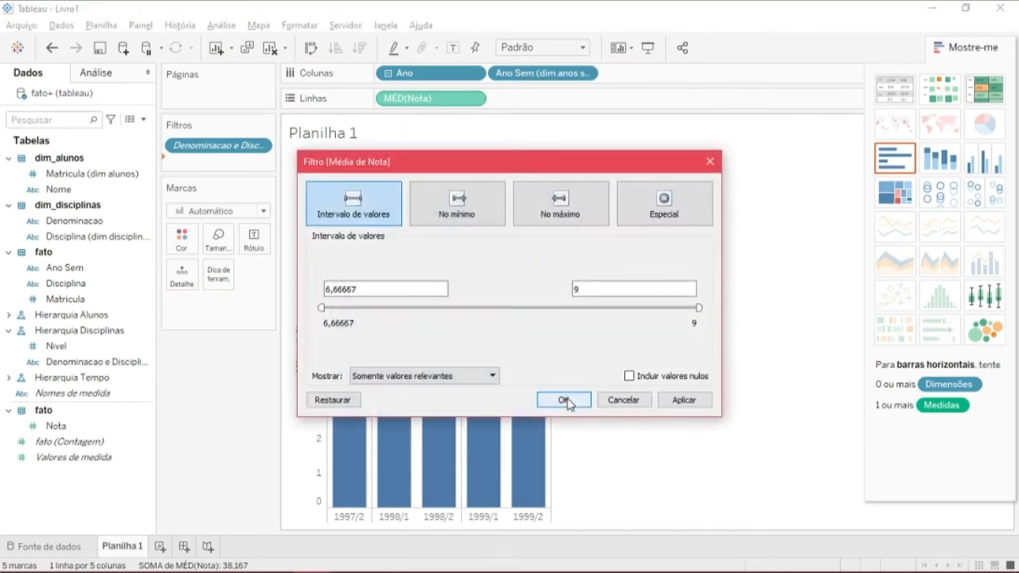
pyautogui.click(563, 400)
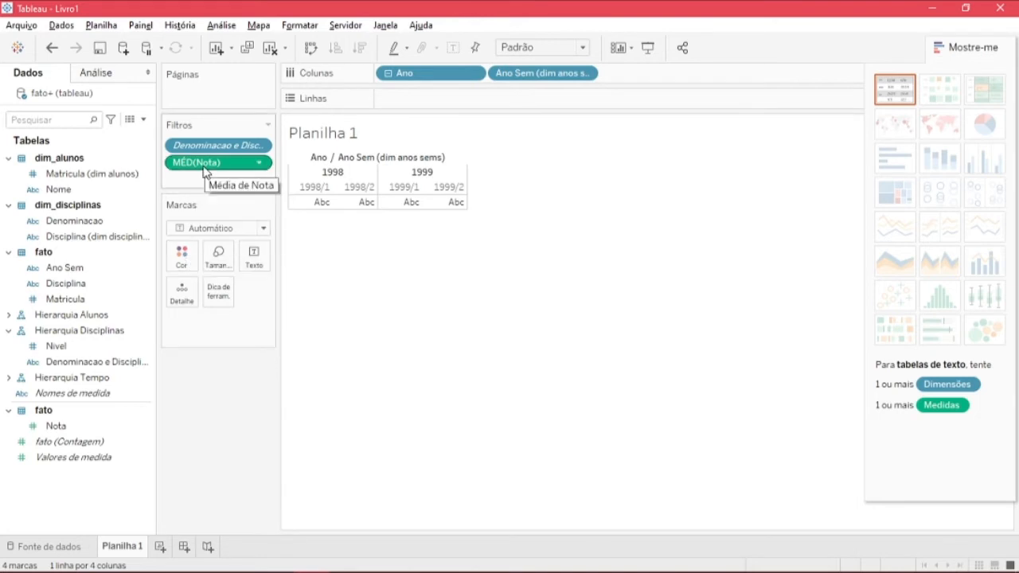
pyautogui.moveTo(227, 164); pyautogui.dragTo(410, 102)
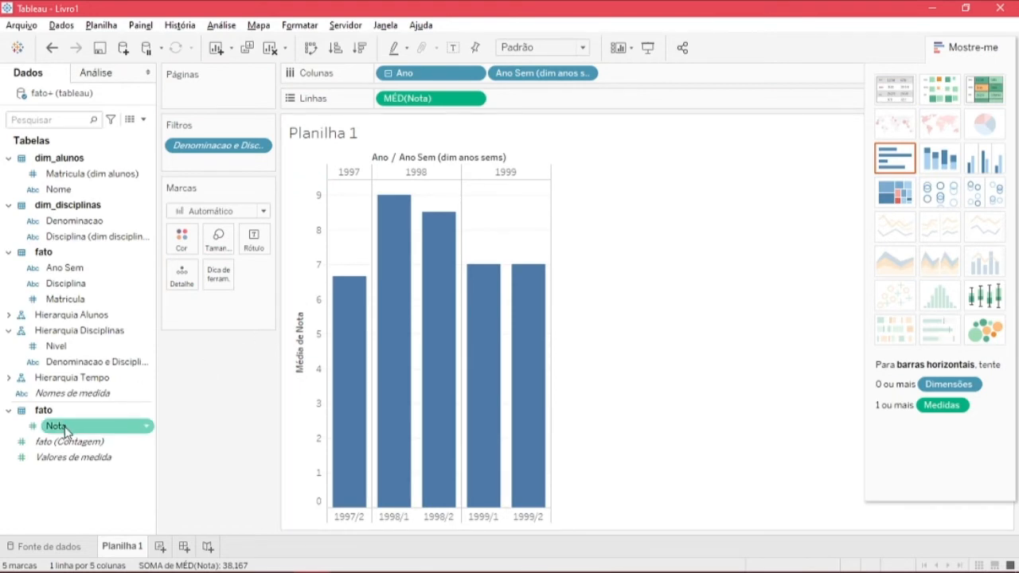
# Step: Add a filter on the average of Nota with a minimum value of 7, keeping MÉD(Nota) in the rows
pyautogui.moveTo(67, 432); pyautogui.dragTo(203, 167)
pyautogui.click(428, 232)
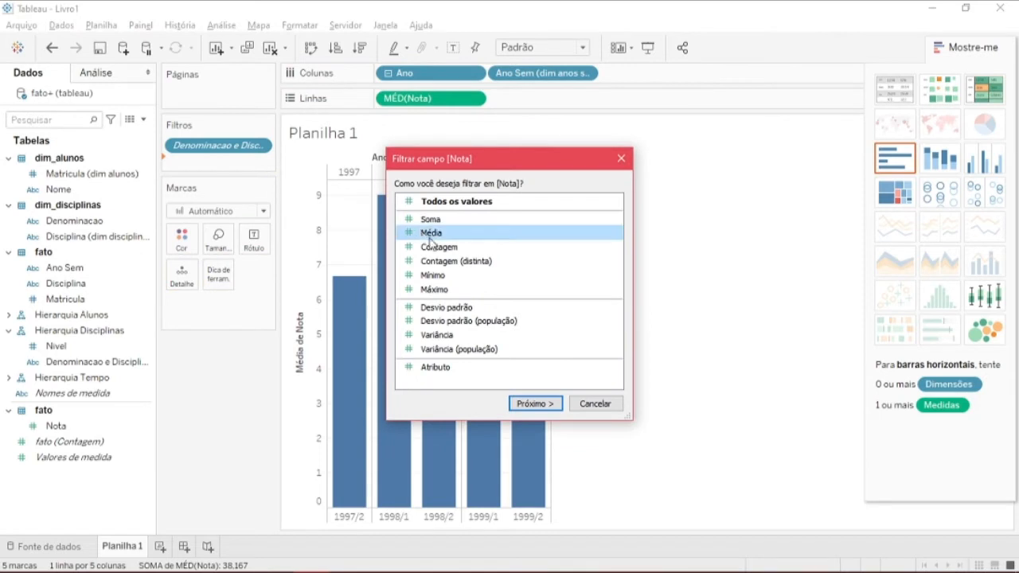
pyautogui.click(526, 404)
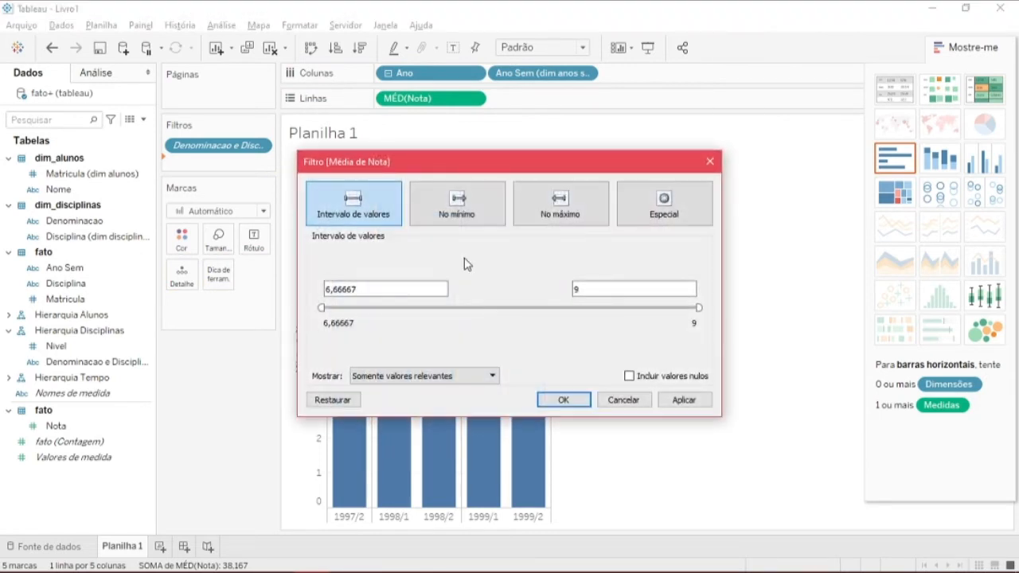
pyautogui.click(457, 203)
pyautogui.moveTo(375, 288); pyautogui.dragTo(326, 283)
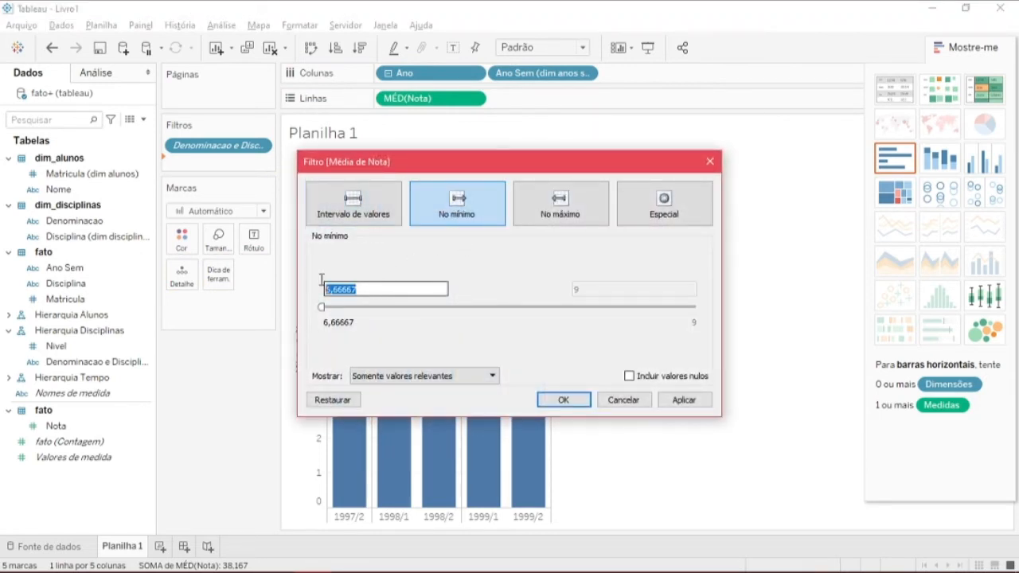
pyautogui.write('7')
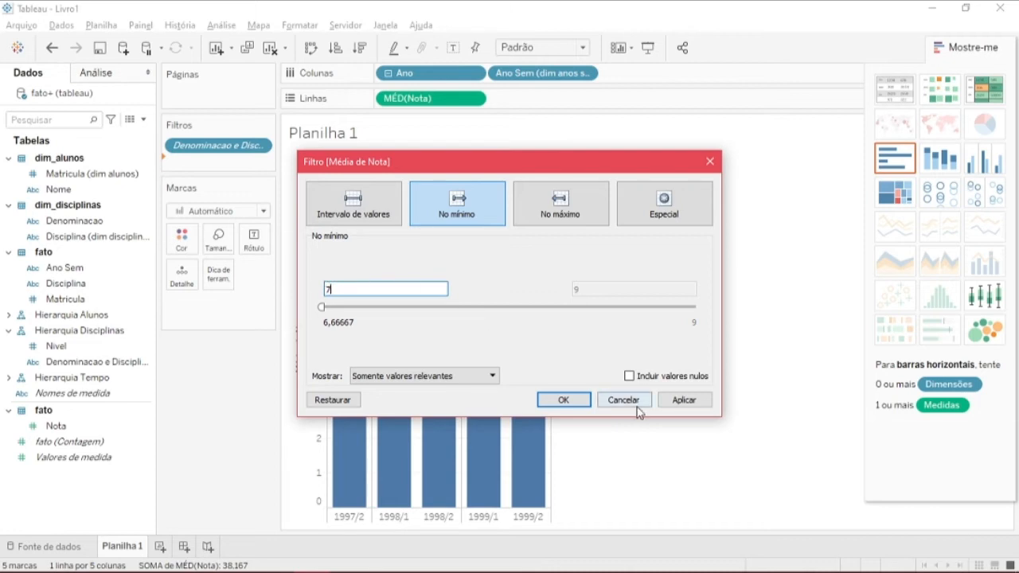
pyautogui.click(671, 400)
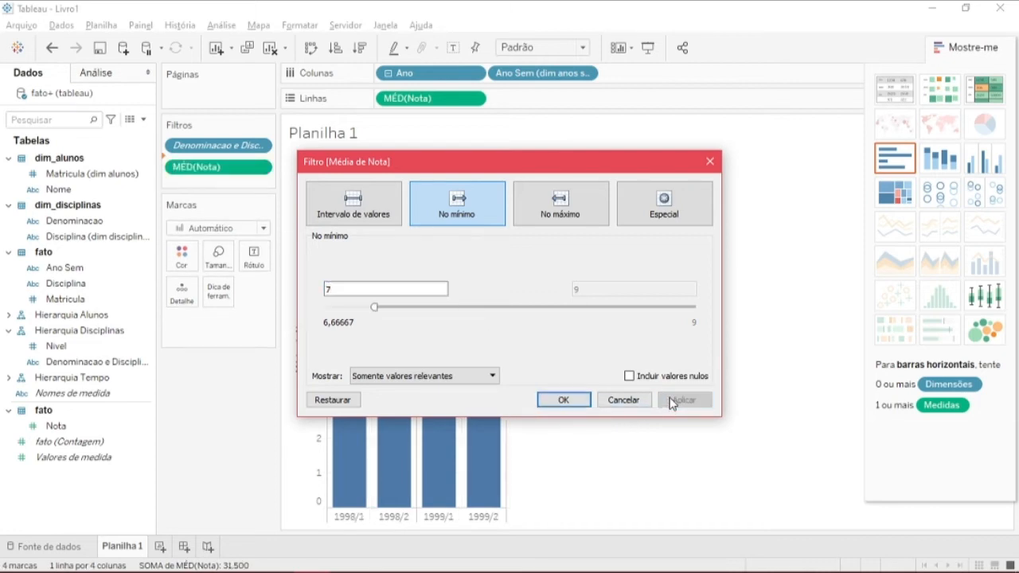
pyautogui.click(564, 400)
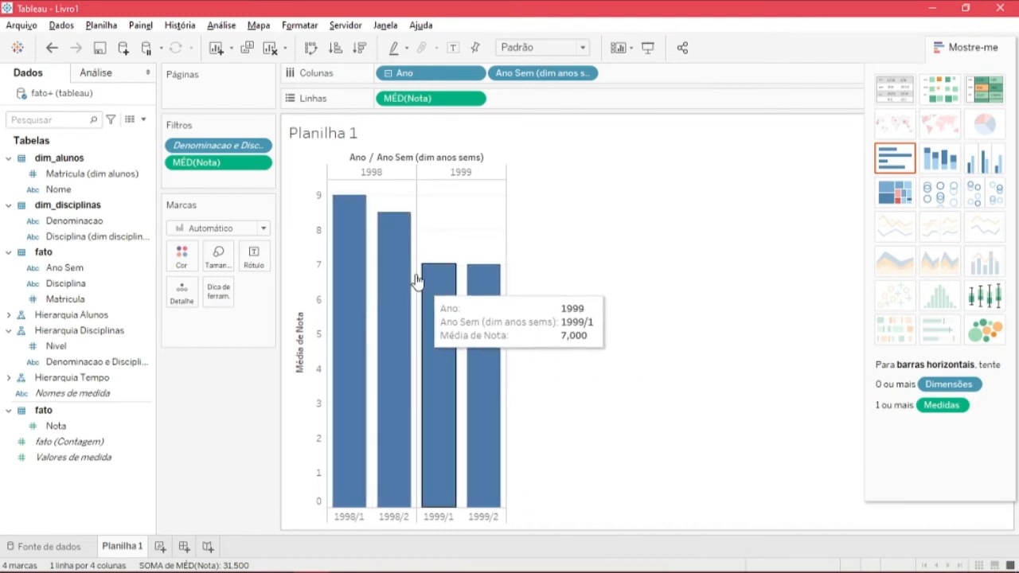
# Step: Change the average Nota filter to a maximum value of 8
pyautogui.doubleClick(218, 163)
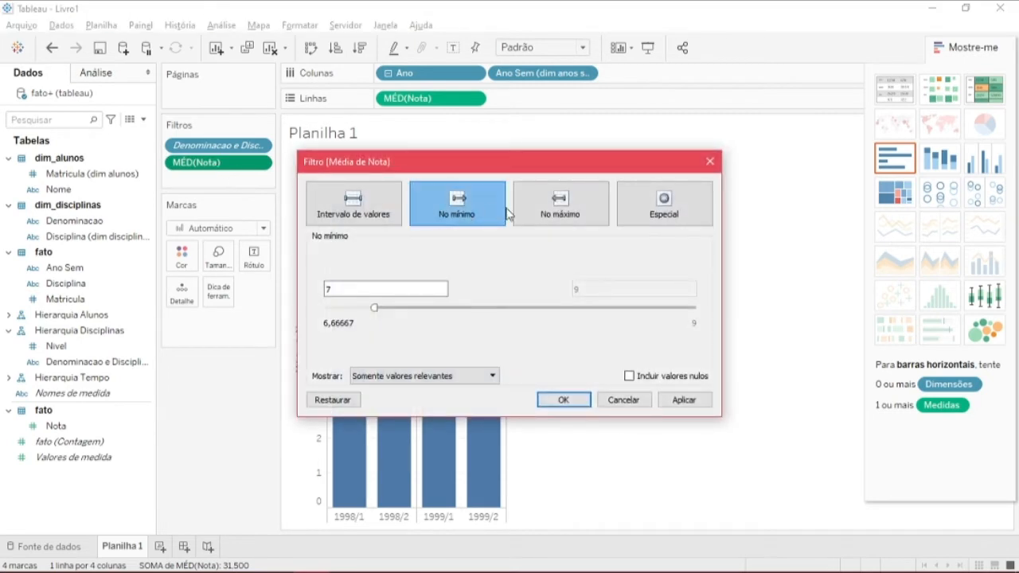
pyautogui.click(559, 209)
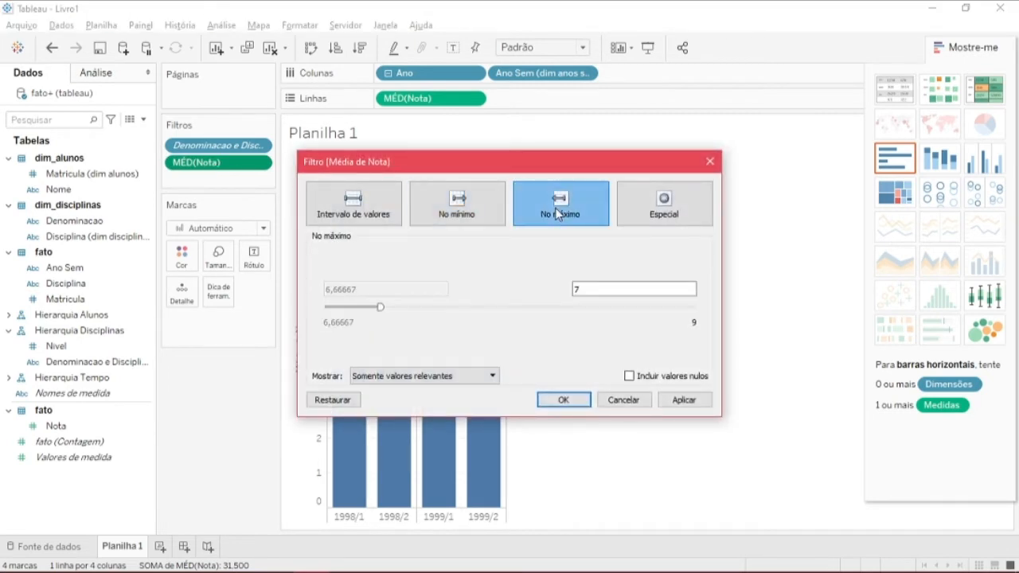
pyautogui.click(623, 293)
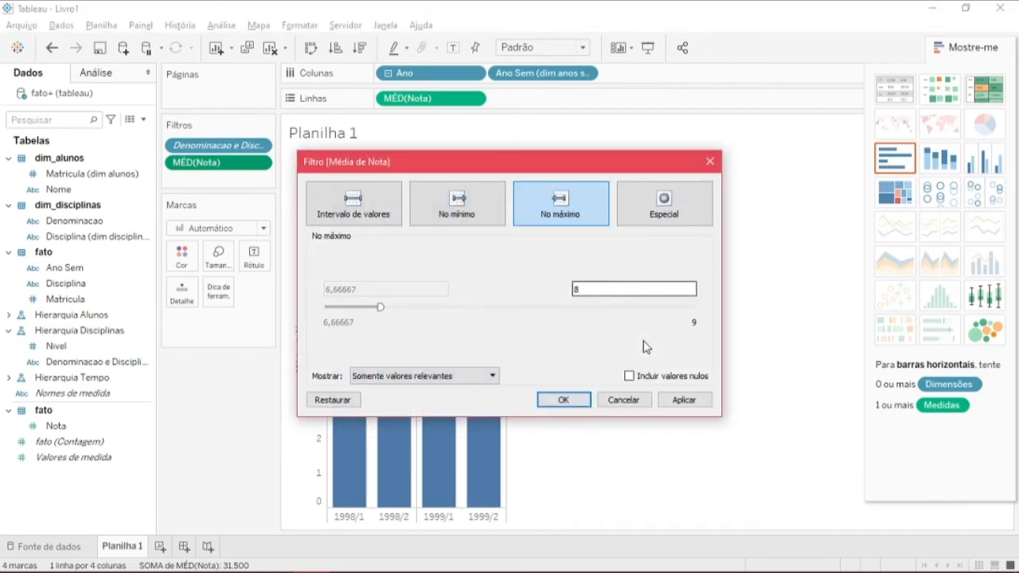
pyautogui.write('8')
pyautogui.click(682, 399)
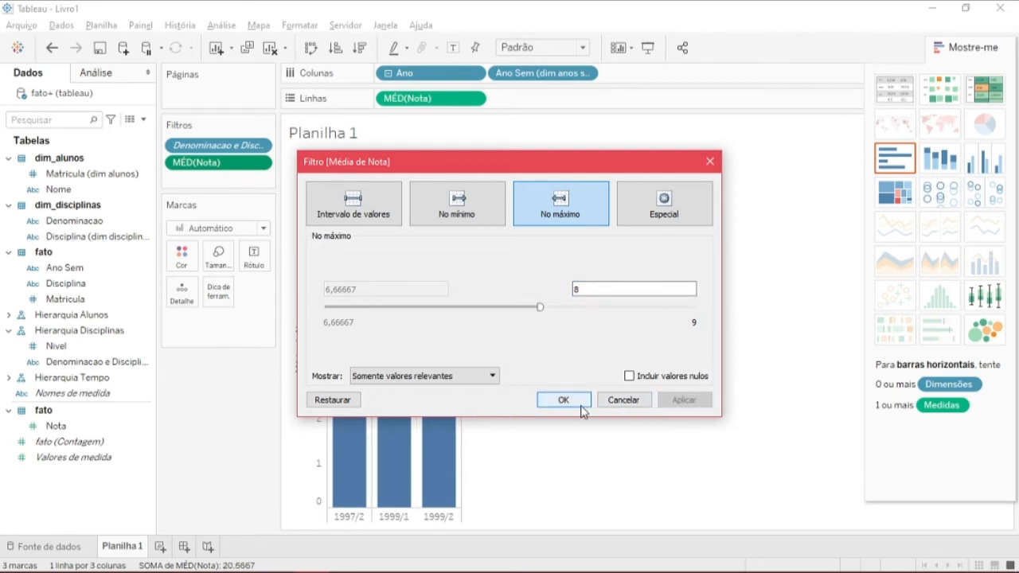
pyautogui.click(563, 400)
pyautogui.moveTo(434, 207)
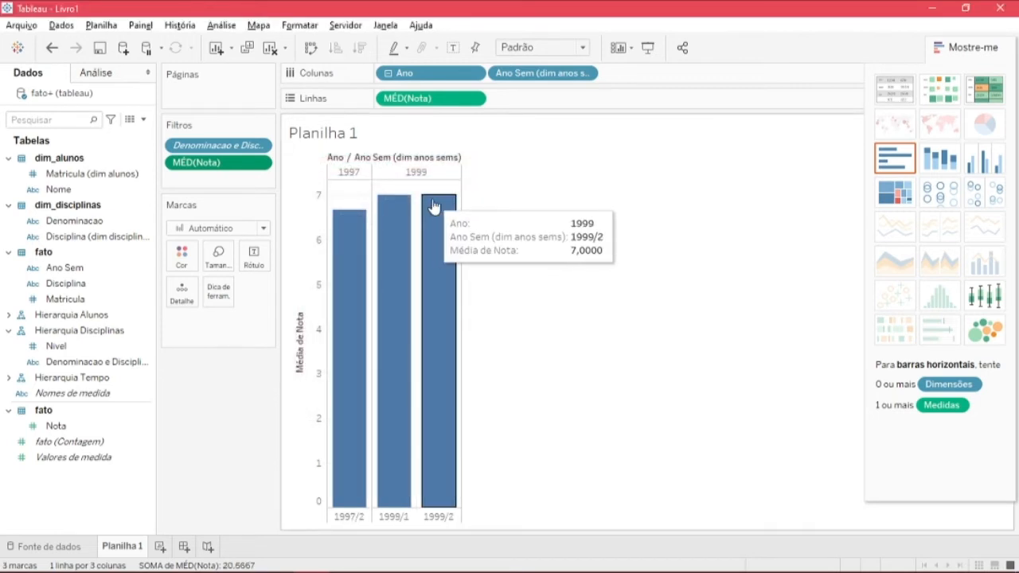
pyautogui.moveTo(410, 295)
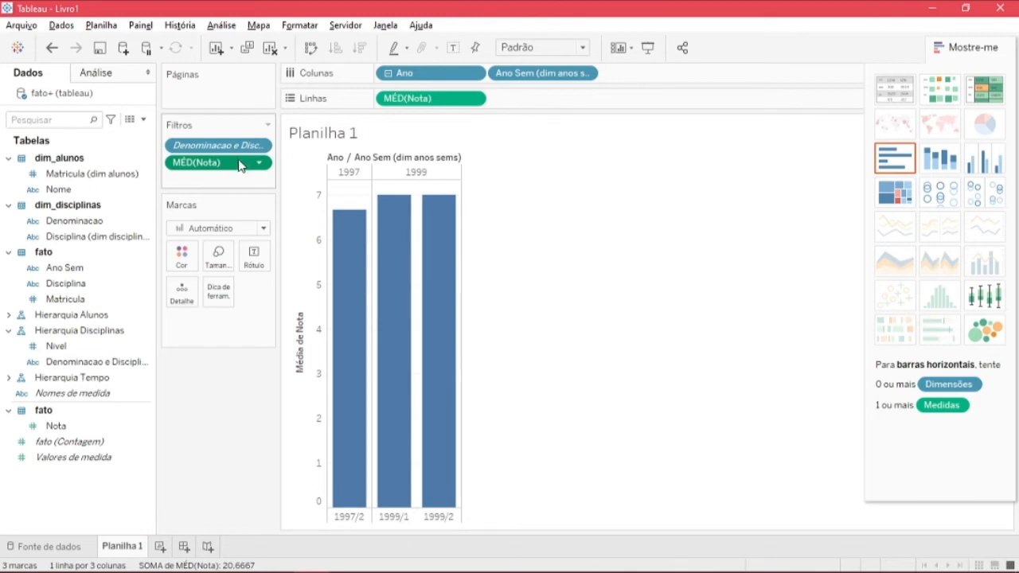
# Step: Remove the average Nota filter and the combined Denominacao and Disciplina filter from Planilha 1
pyautogui.moveTo(239, 163); pyautogui.dragTo(69, 505)
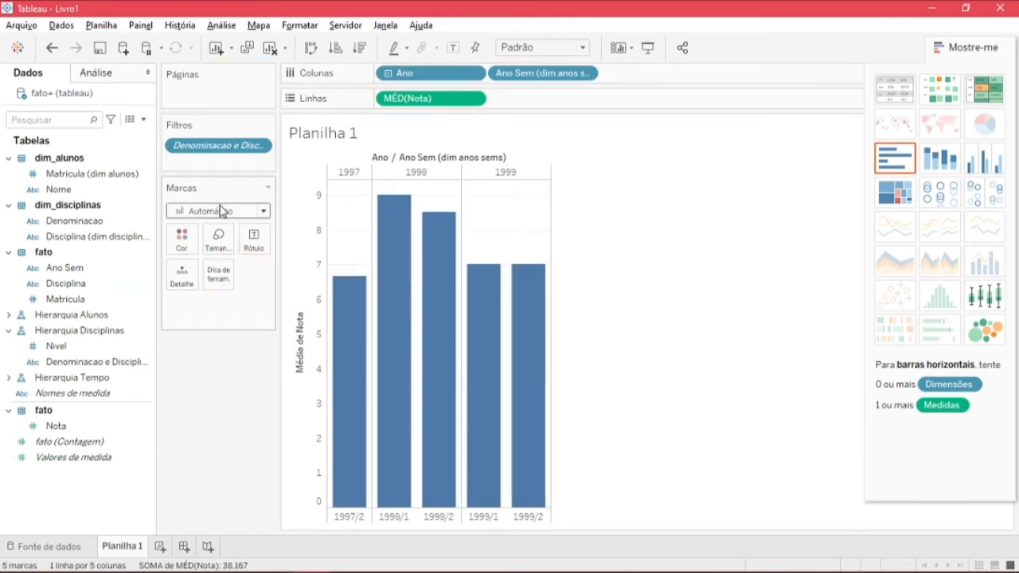
pyautogui.moveTo(240, 151); pyautogui.dragTo(32, 503)
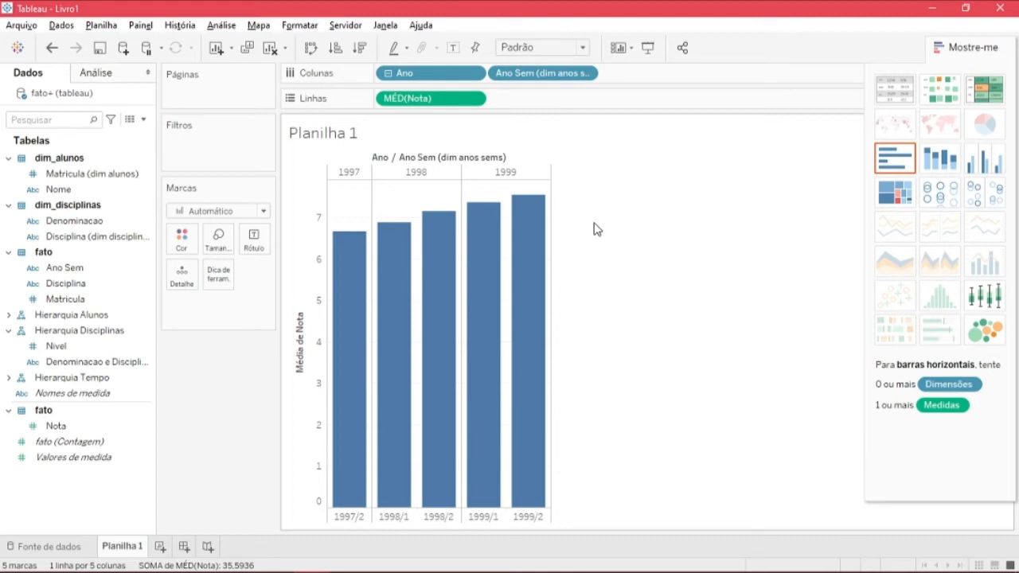
# Step: Convert the bar chart of average Nota by Ano and Ano Sem into a packed bubble chart
pyautogui.moveTo(445, 572)
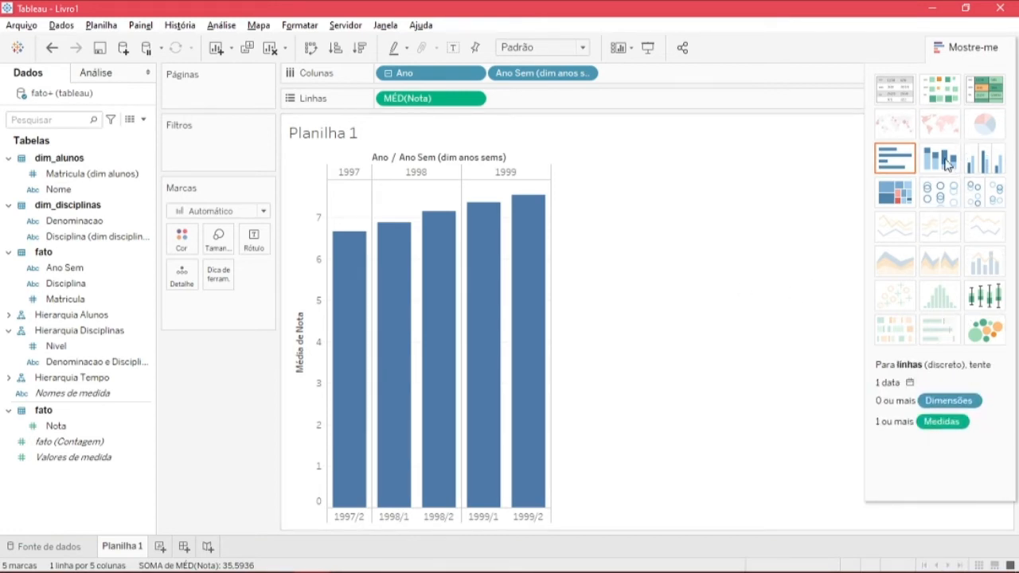
pyautogui.click(985, 333)
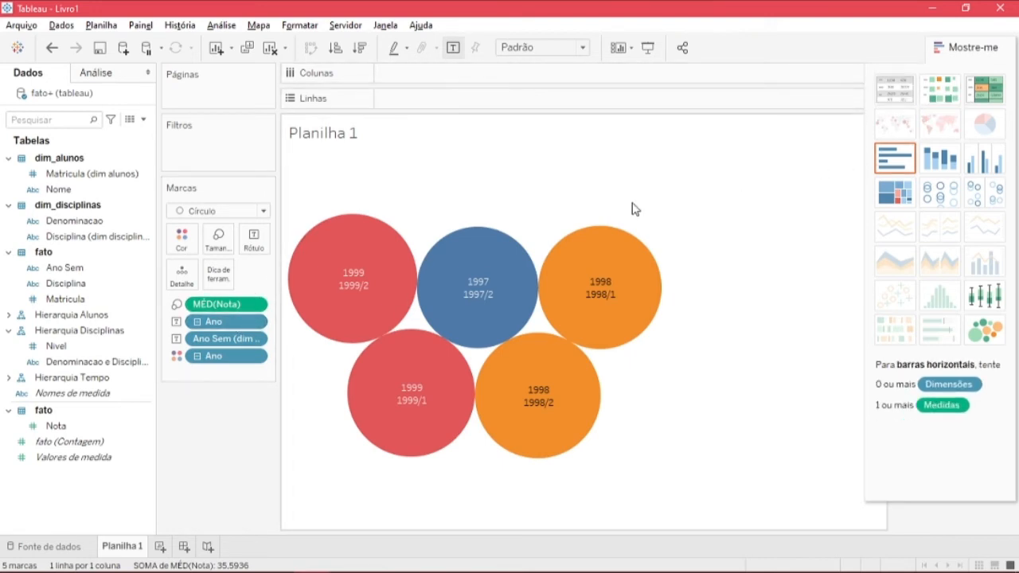
# Step: Change the bubble size measure Nota to a sum, and collapse and re-expand the Ano level
pyautogui.click(254, 305)
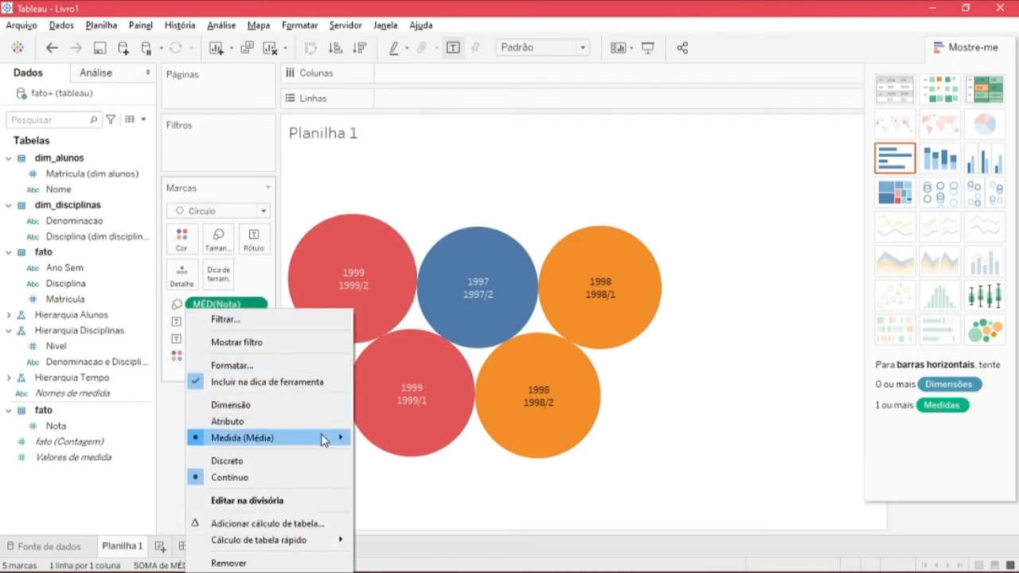
pyautogui.moveTo(324, 440)
pyautogui.click(378, 377)
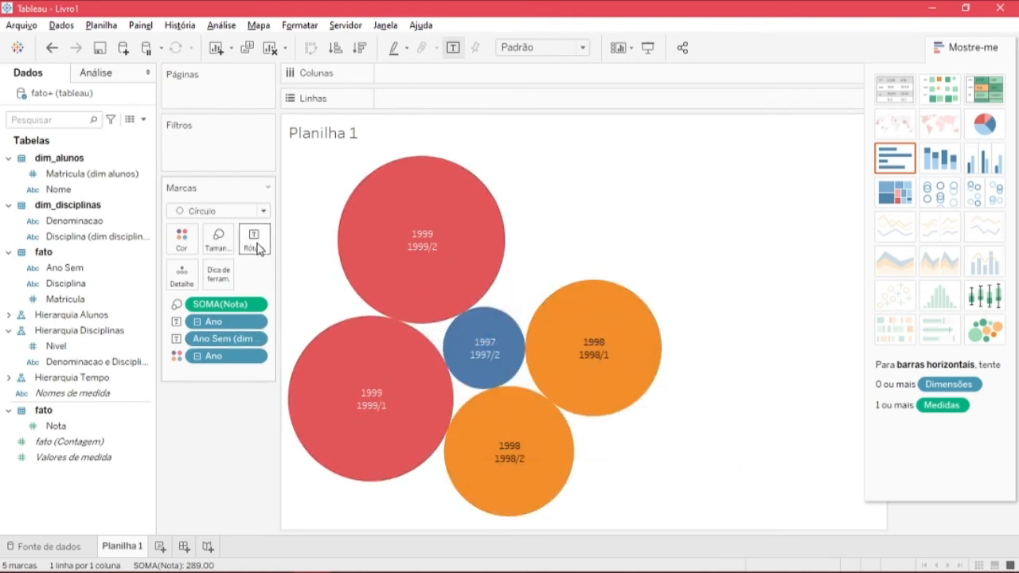
pyautogui.click(198, 323)
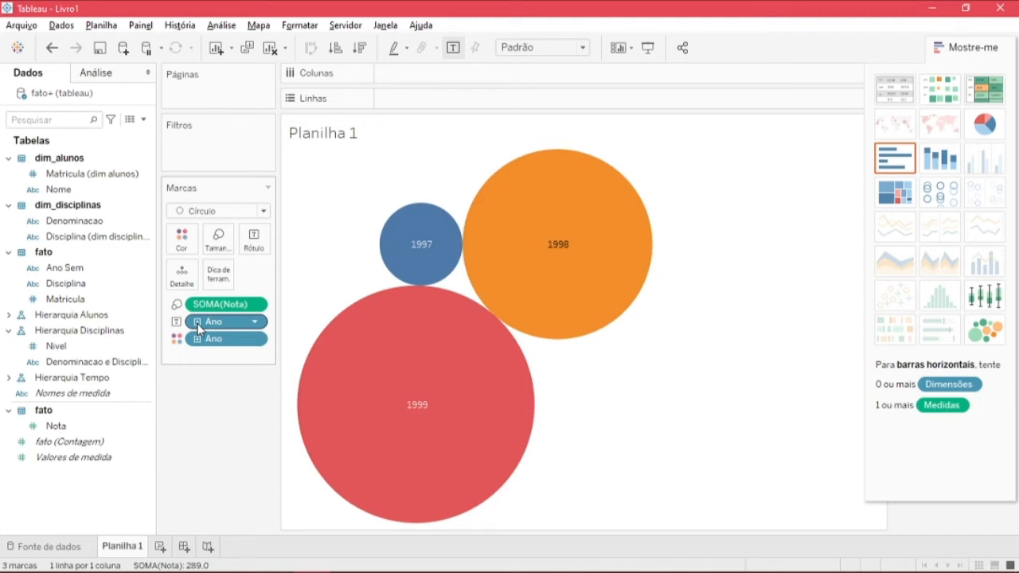
pyautogui.moveTo(199, 329); pyautogui.dragTo(199, 338)
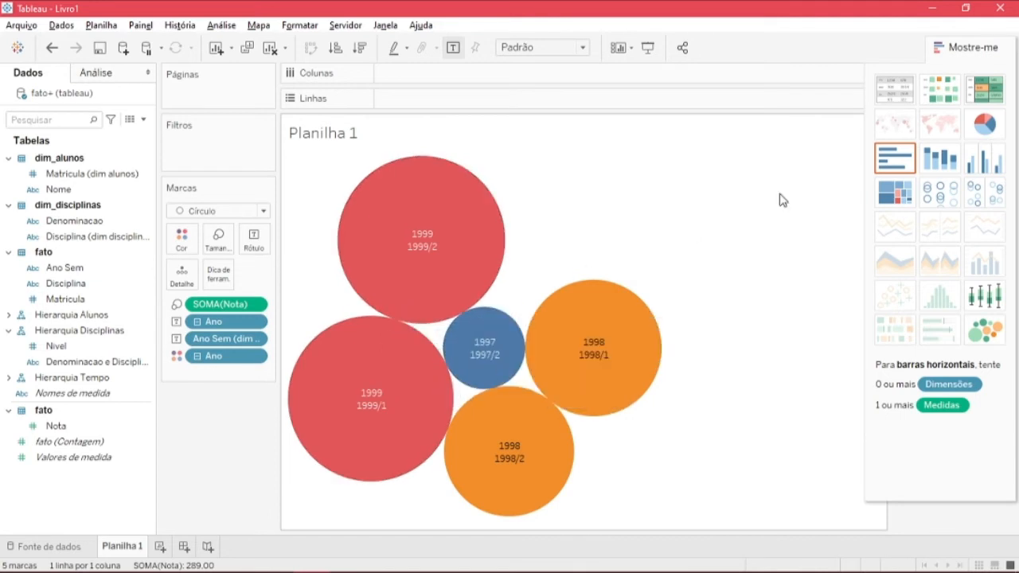
# Step: Convert the bubble chart into vertical bars of SOMA(Nota) with Ano in columns, expanded to Ano Sem
pyautogui.click(897, 160)
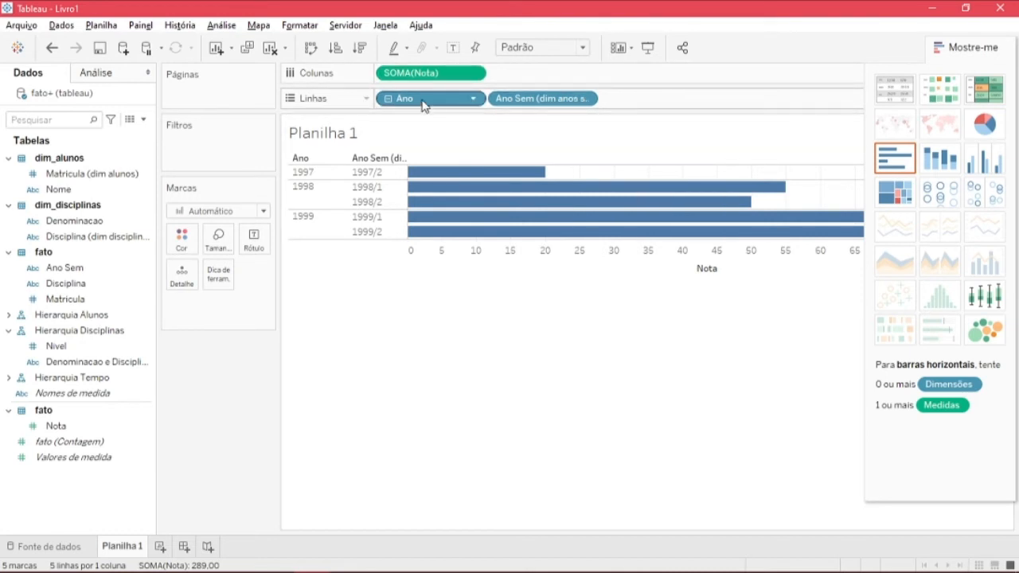
pyautogui.click(387, 99)
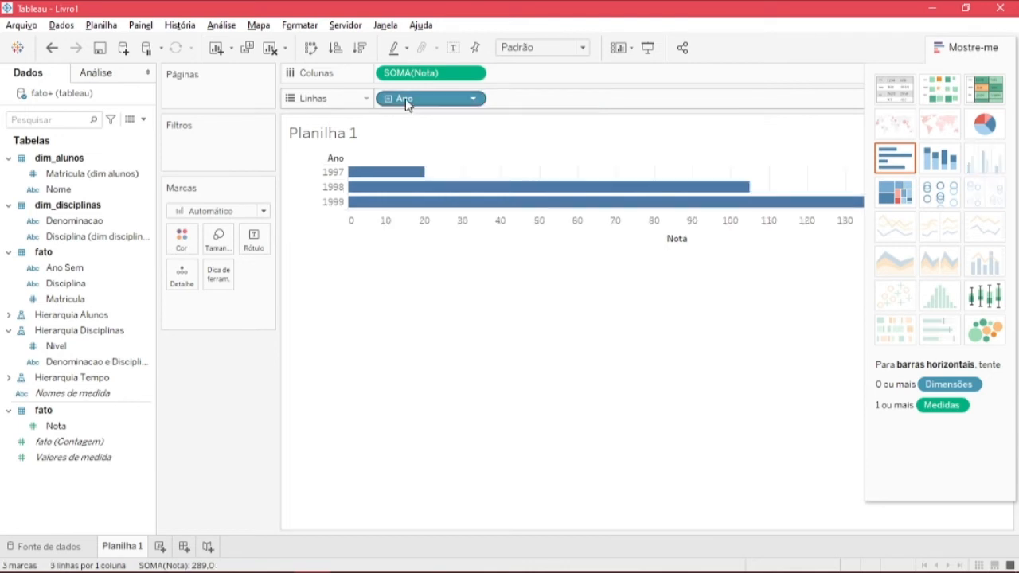
pyautogui.moveTo(402, 101); pyautogui.dragTo(524, 104)
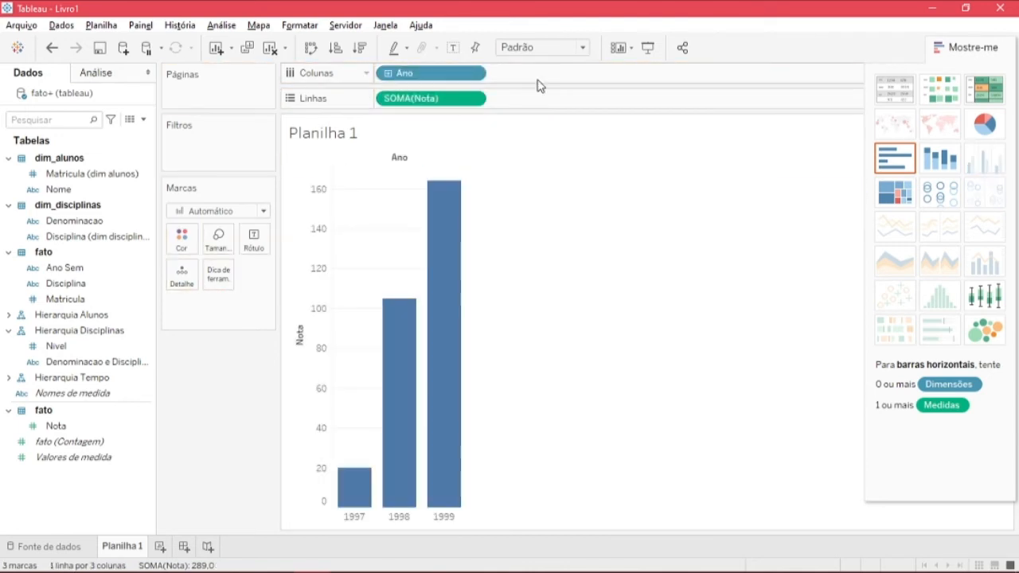
pyautogui.click(388, 74)
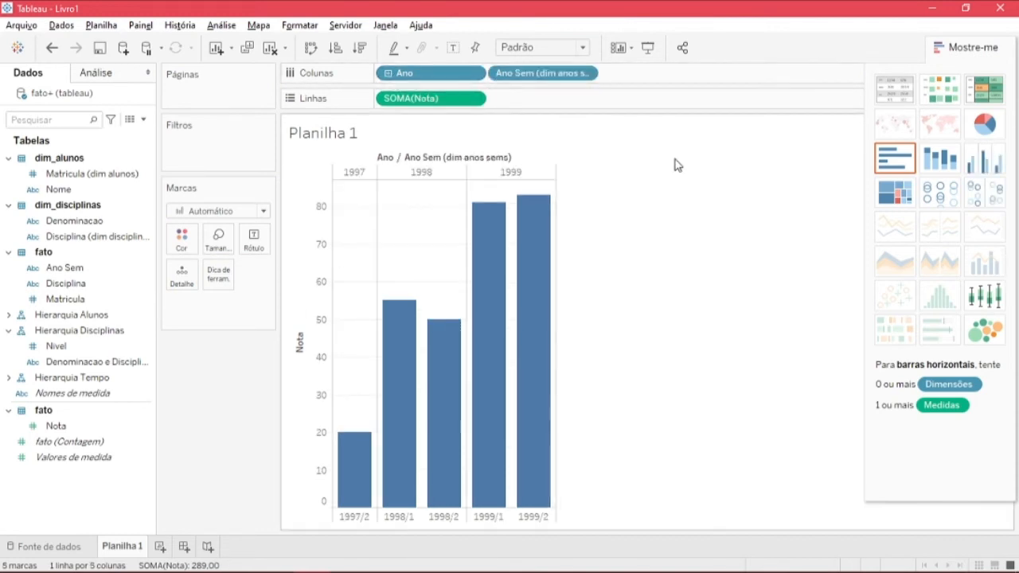
# Step: Try the summed Nota data as a treemap and as pie charts per Ano Sem
pyautogui.click(895, 192)
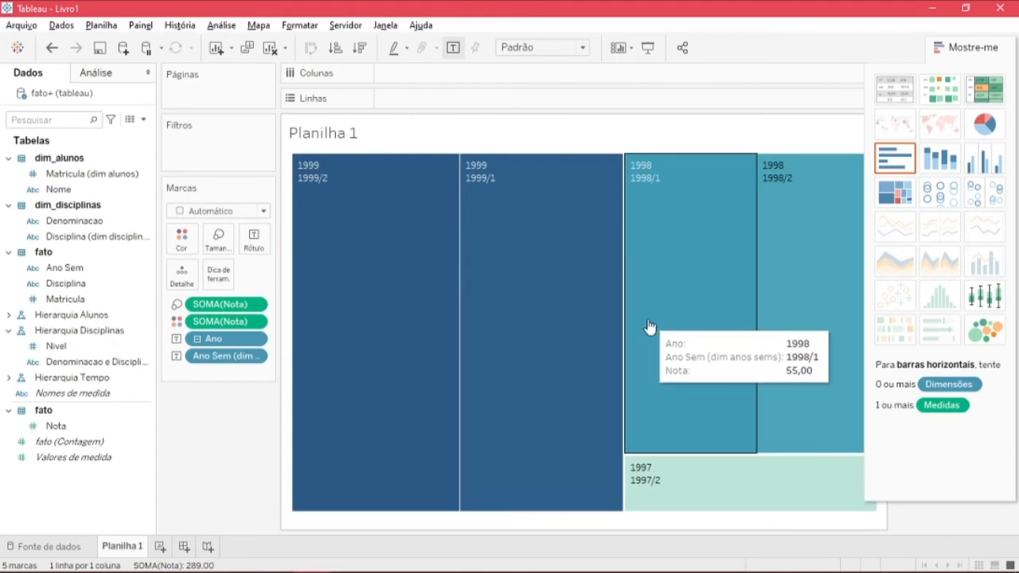
pyautogui.click(985, 128)
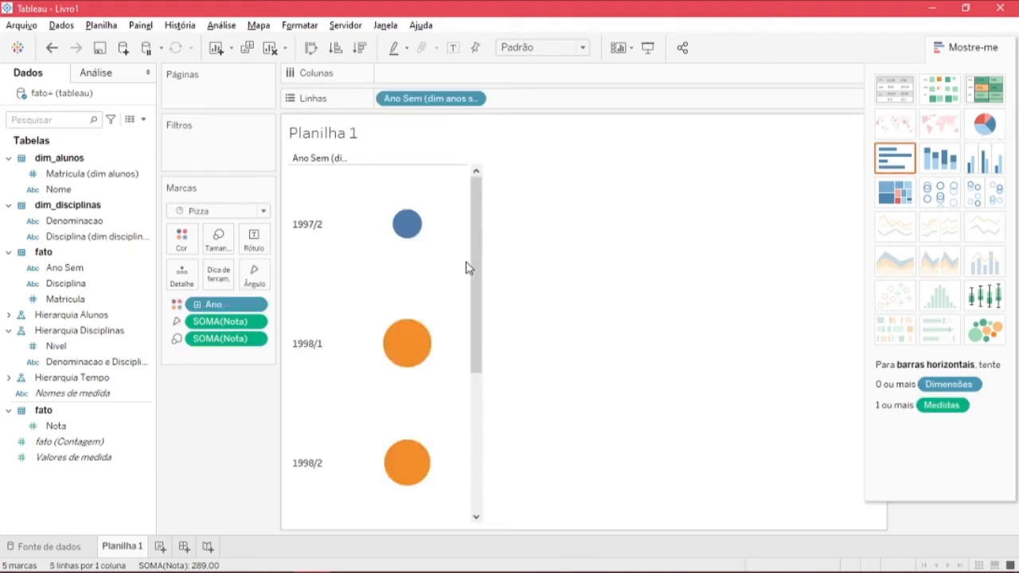
pyautogui.moveTo(478, 248); pyautogui.dragTo(471, 221)
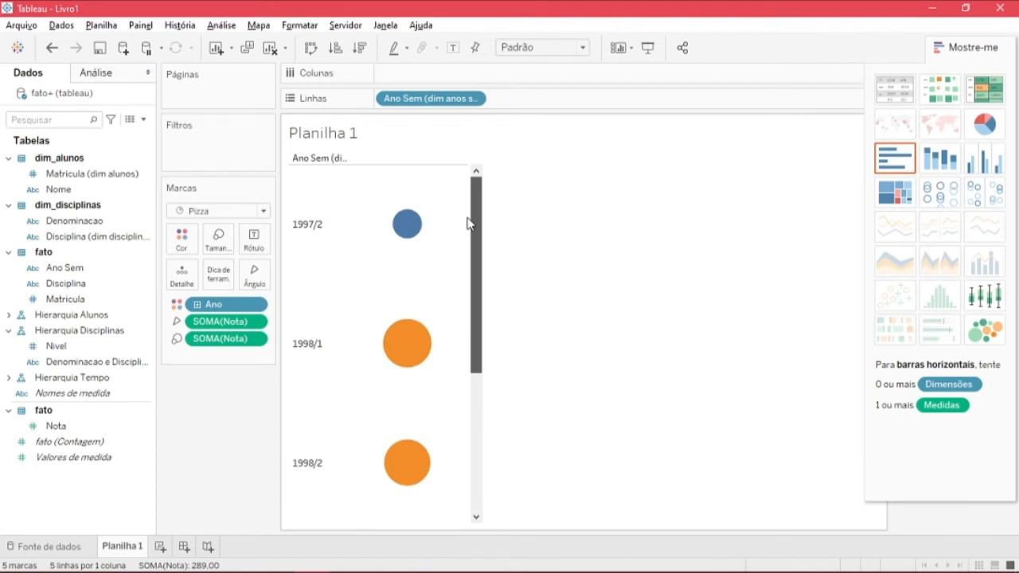
# Step: Turn the pie charts back into bars, with Ano and Ano Sem in columns and SOMA(Nota) in rows
pyautogui.click(900, 163)
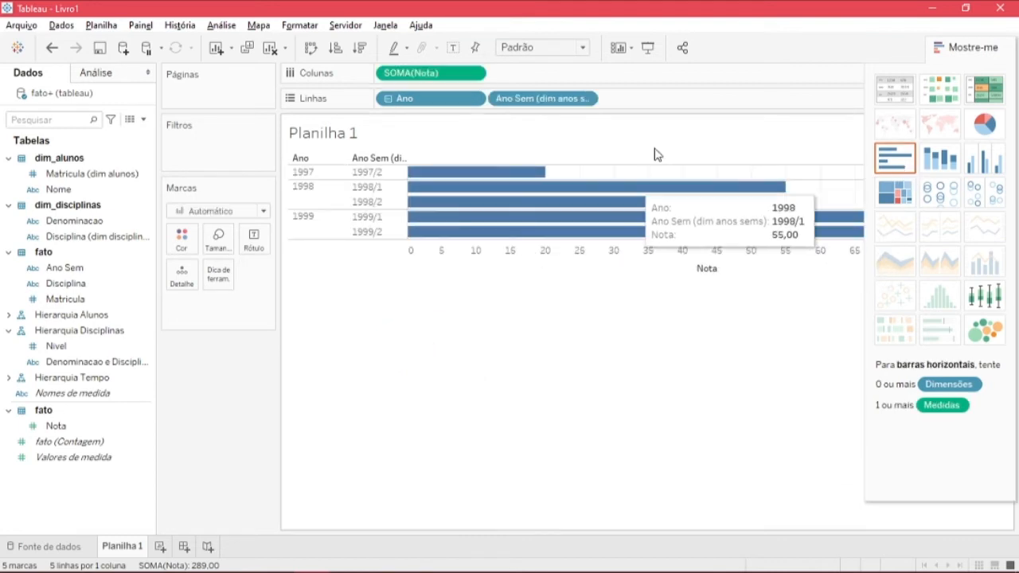
pyautogui.click(388, 99)
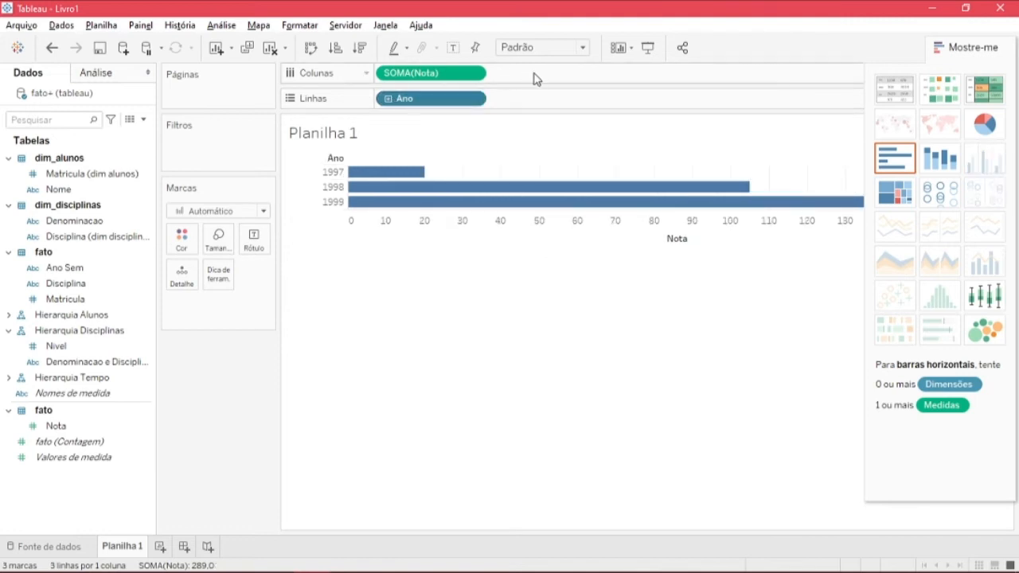
pyautogui.moveTo(439, 98); pyautogui.dragTo(430, 73)
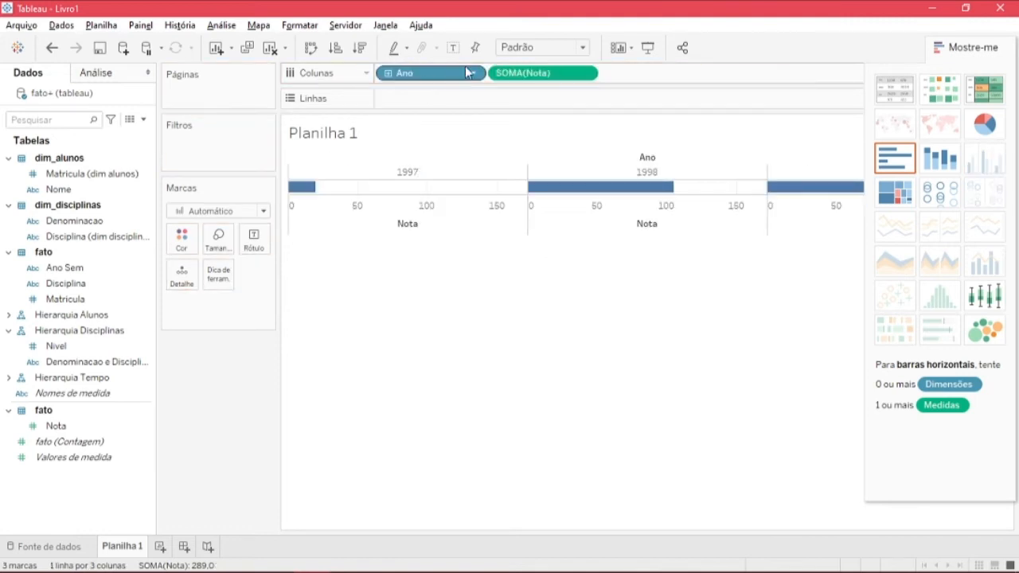
pyautogui.moveTo(519, 72); pyautogui.dragTo(509, 102)
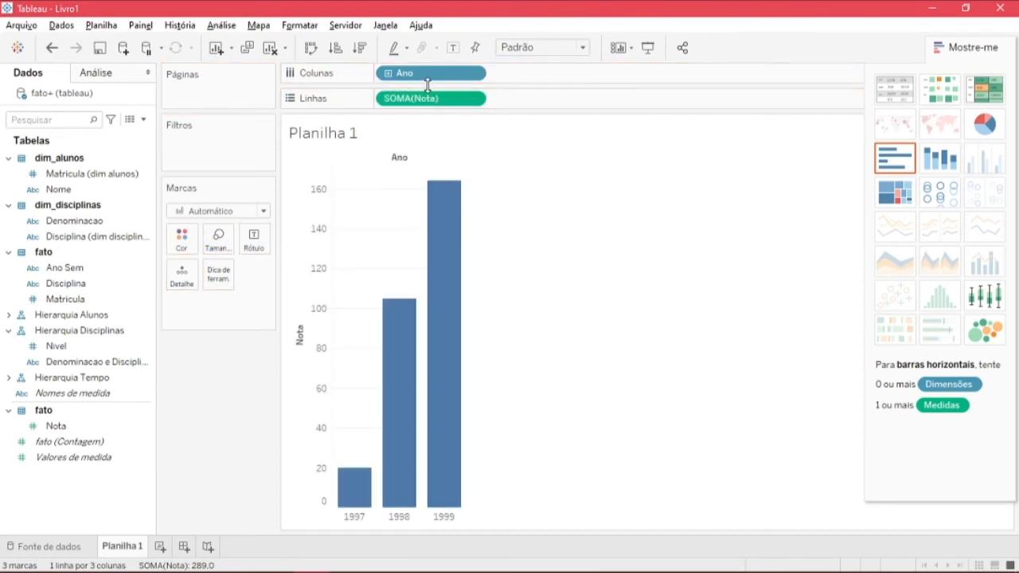
pyautogui.click(388, 73)
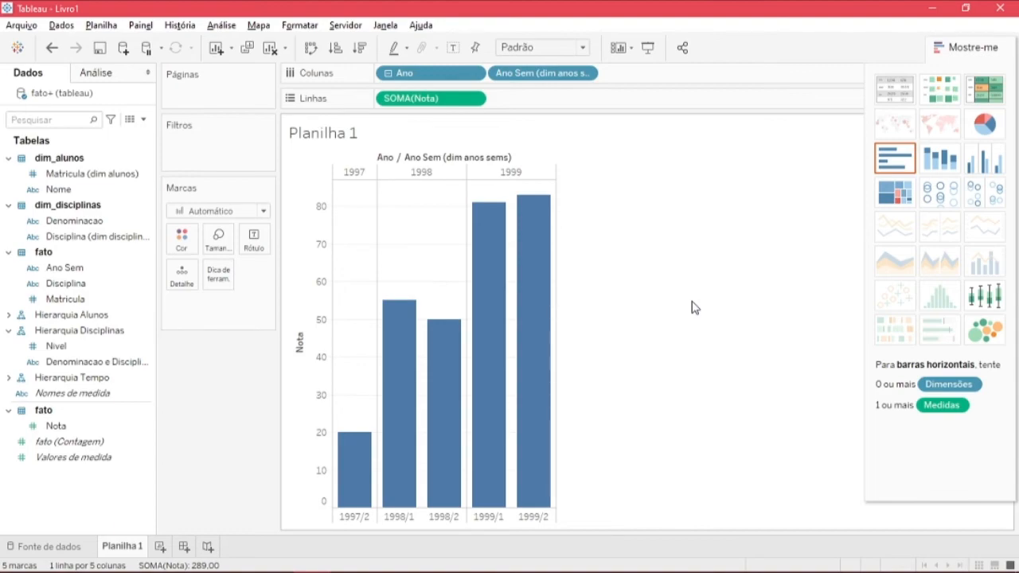
# Step: Connect to the Excel file crunchbase.xlsx on the desktop, review the Companies columns and open Planilha 1
pyautogui.hotkey('ctrl', '1')
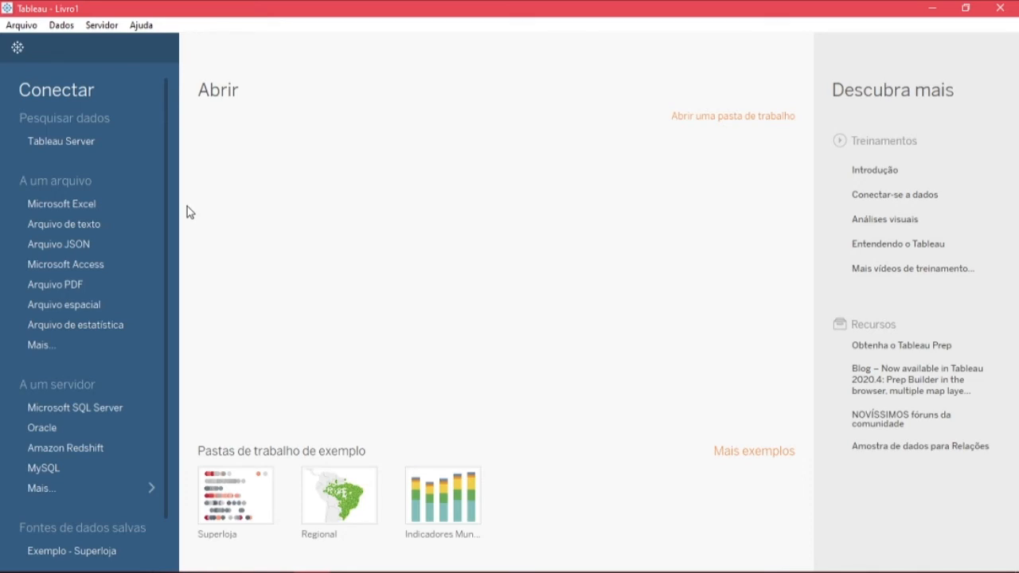
pyautogui.click(111, 206)
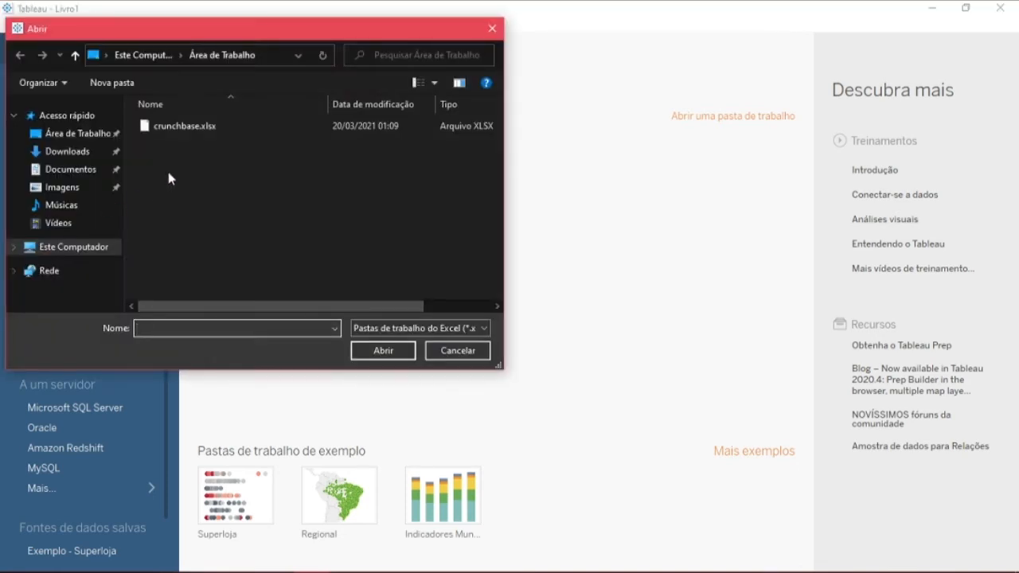
pyautogui.click(194, 128)
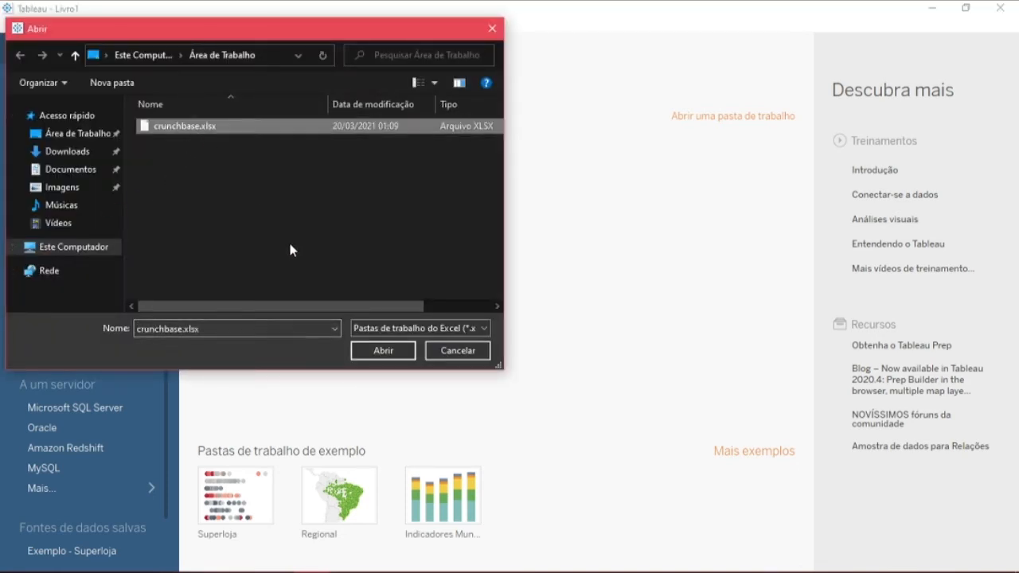
pyautogui.click(374, 350)
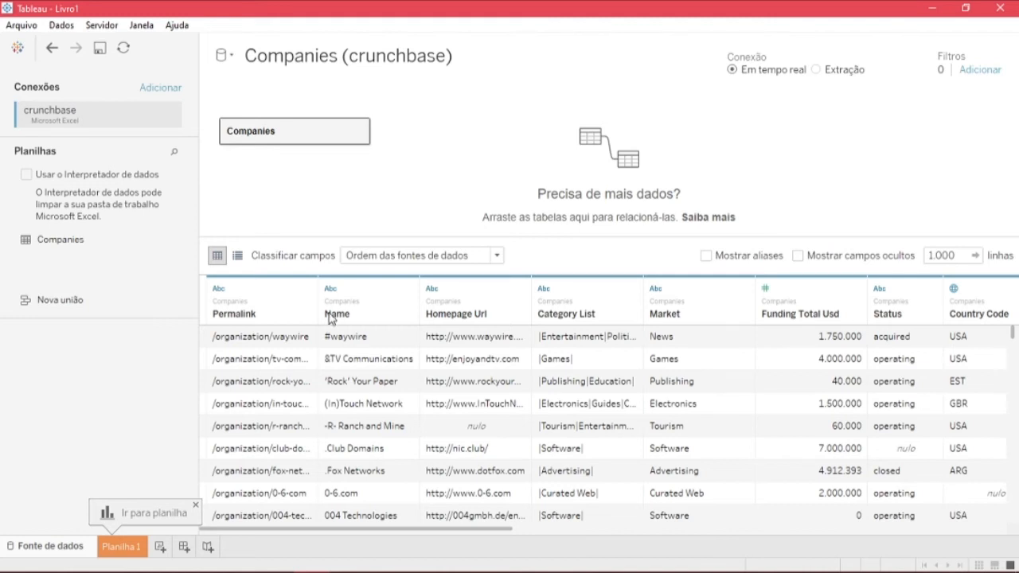
pyautogui.moveTo(279, 535); pyautogui.dragTo(406, 540)
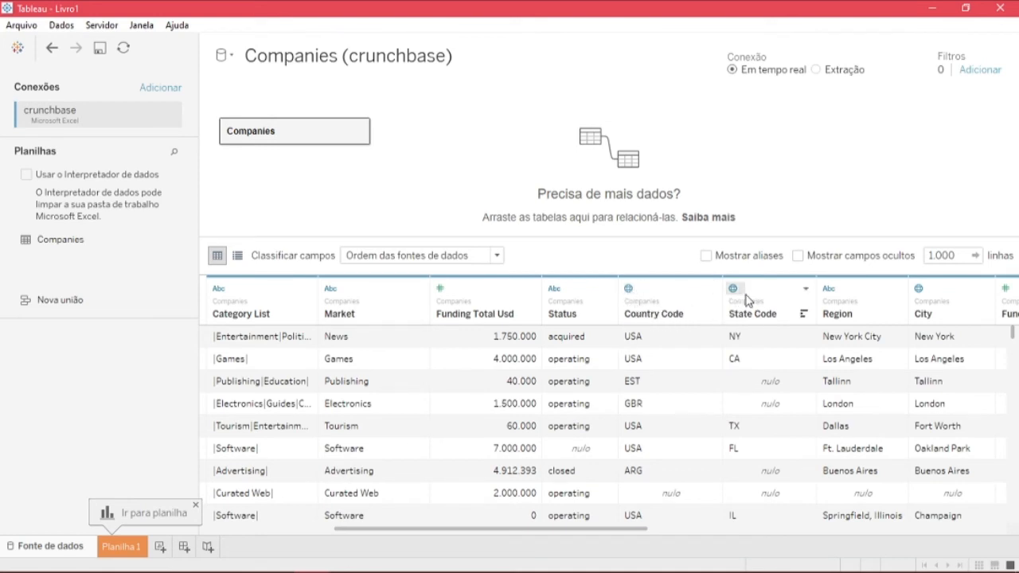
pyautogui.click(131, 549)
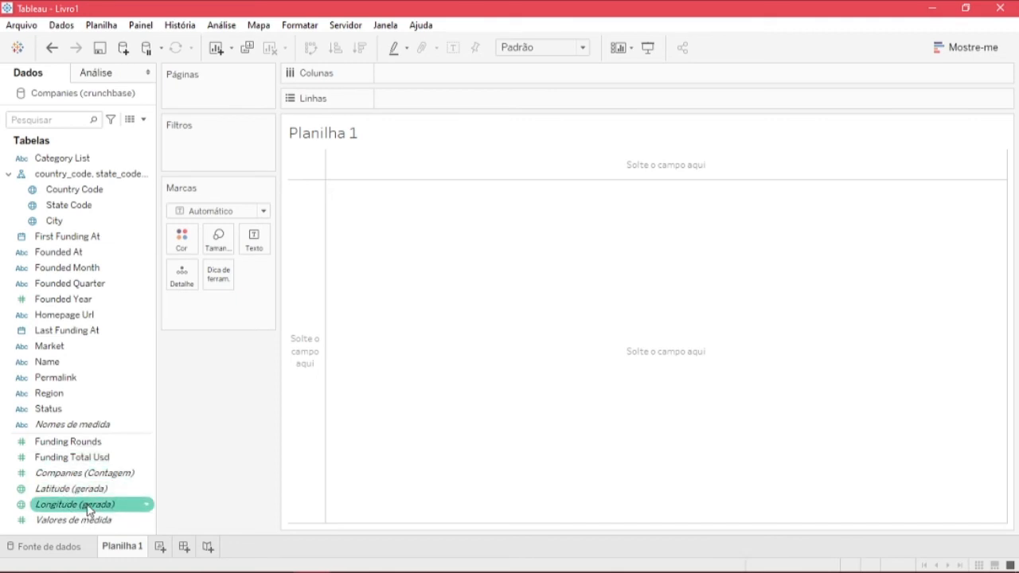
# Step: Add the Region field to the country_code, state_code, city hierarchy between State Code and City
pyautogui.moveTo(67, 478)
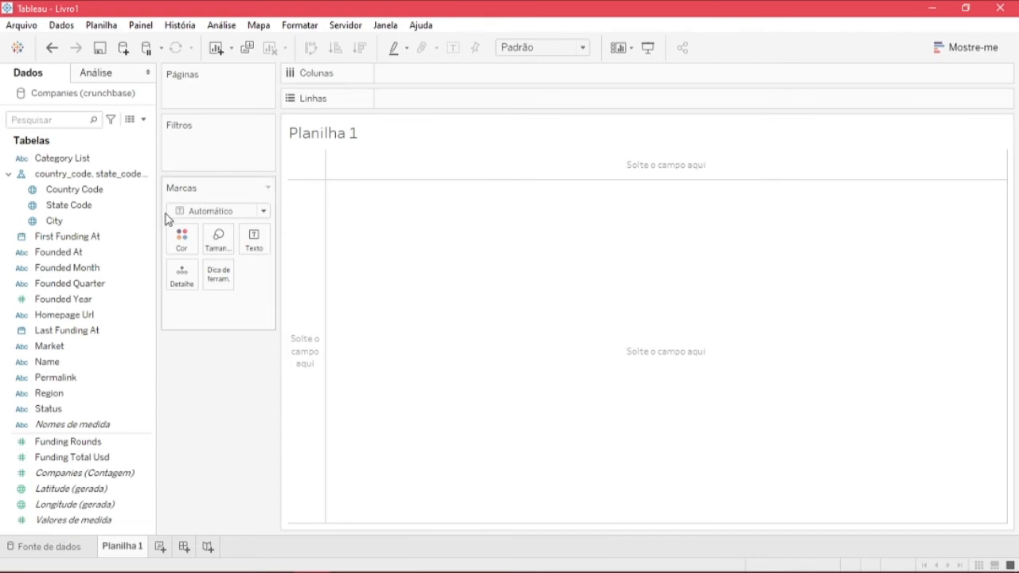
pyautogui.click(133, 175)
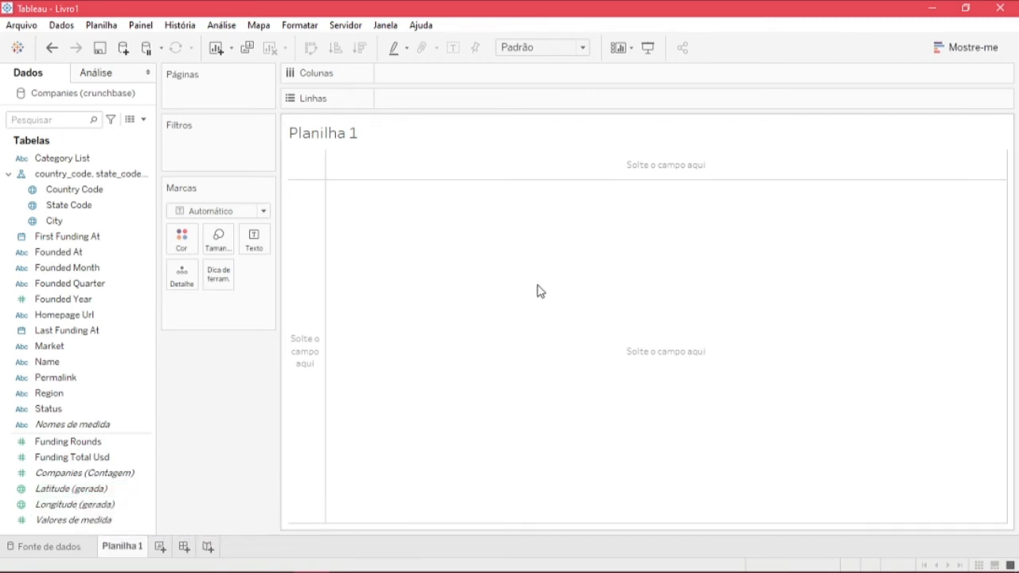
pyautogui.click(68, 366)
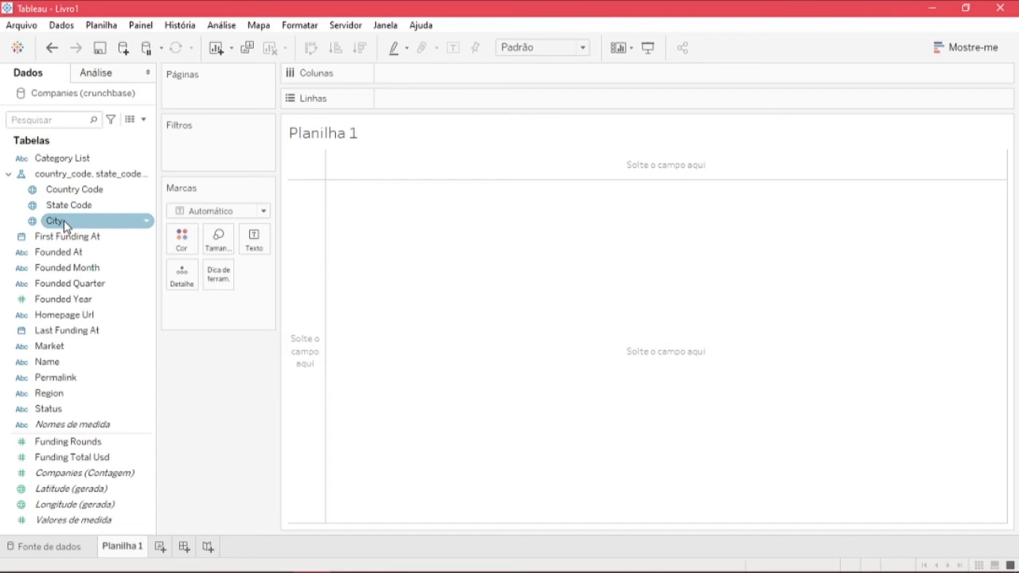
pyautogui.click(72, 398)
pyautogui.moveTo(72, 398); pyautogui.dragTo(83, 215)
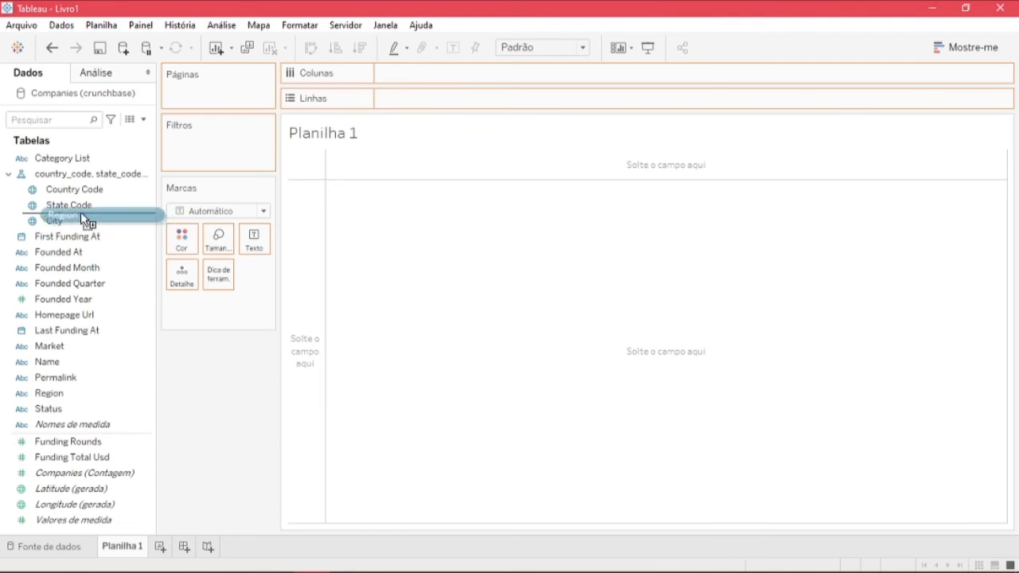
pyautogui.moveTo(80, 212); pyautogui.dragTo(81, 212)
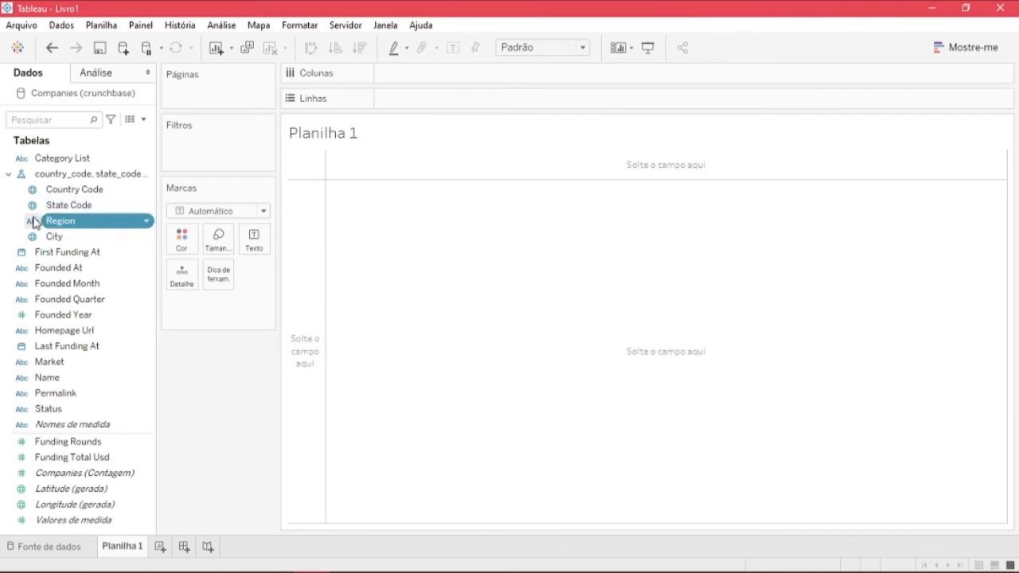
# Step: Rename the location hierarchy as Hierarquia Local
pyautogui.click(74, 177)
pyautogui.click(75, 176)
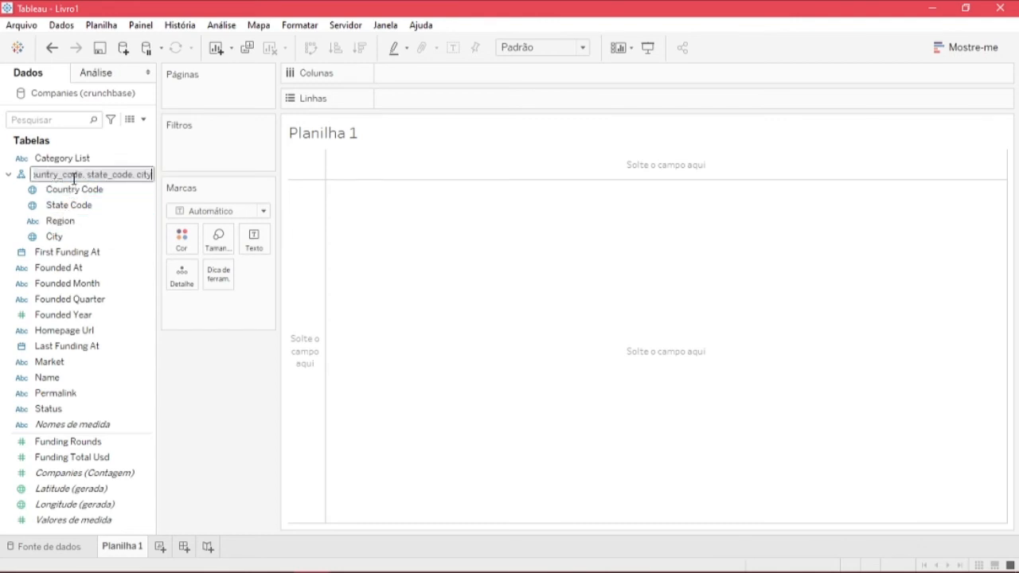
pyautogui.press('BackSpace')
pyautogui.write('Hiera')
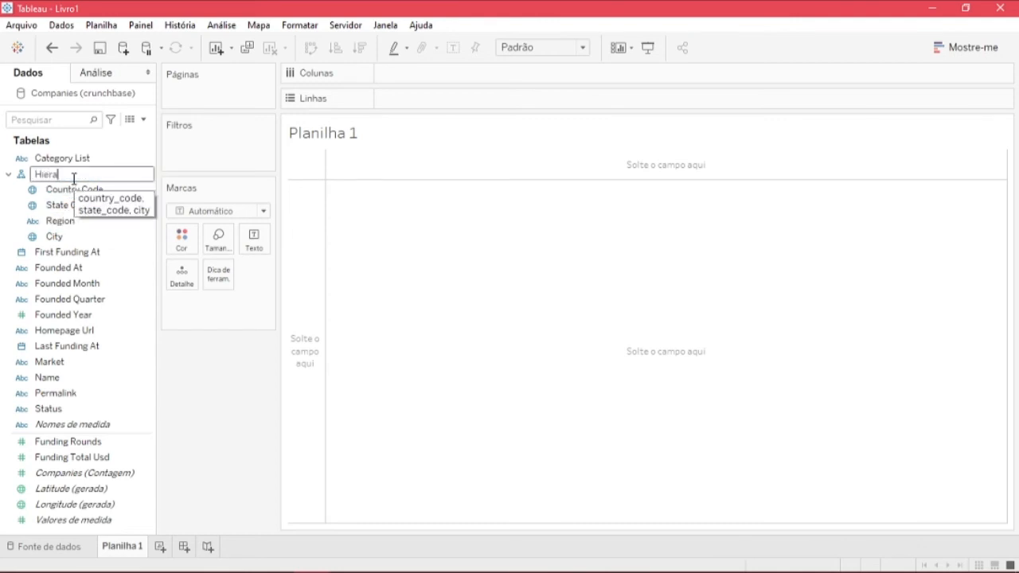
pyautogui.write('rquia Local')
pyautogui.press('Return')
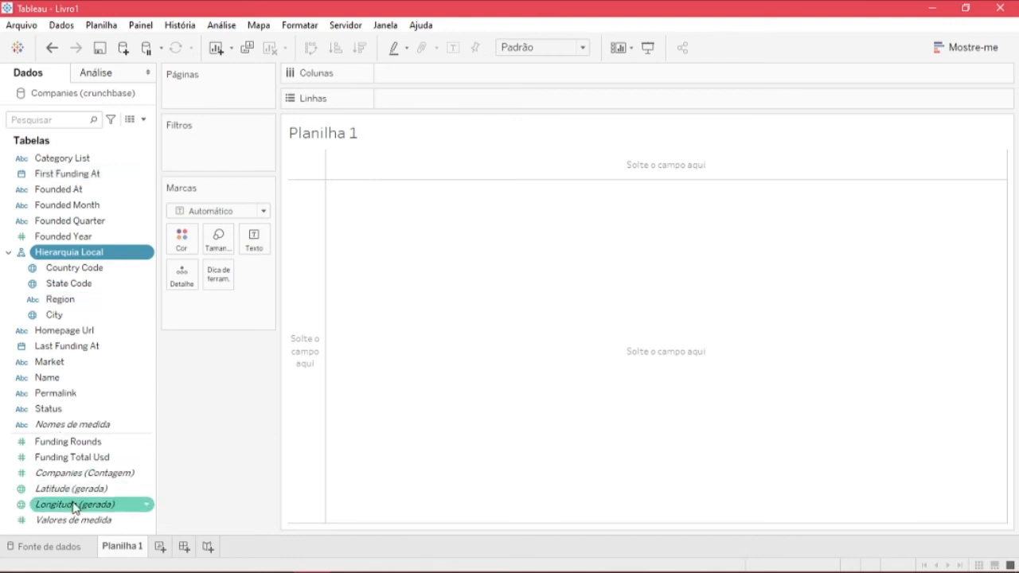
# Step: Build a world map with Longitude (gerada) in columns and Latitude (gerada) in rows, and collapse Hierarquia Local
pyautogui.moveTo(74, 508)
pyautogui.mouseDown()
pyautogui.moveTo(132, 501)
pyautogui.moveTo(363, 288)
pyautogui.moveTo(450, 104)
pyautogui.moveTo(452, 76)
pyautogui.mouseUp()
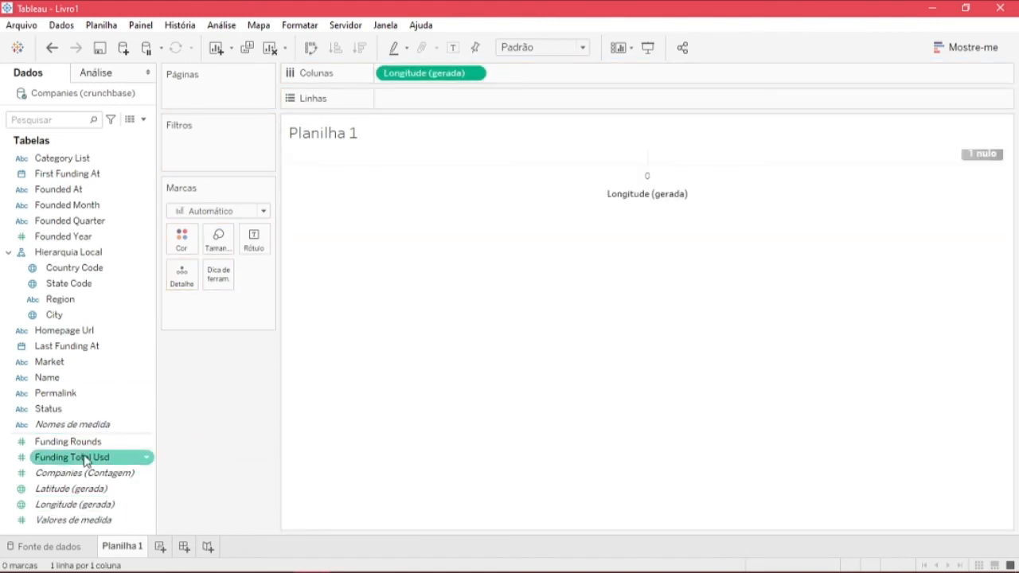
pyautogui.moveTo(77, 488); pyautogui.dragTo(449, 103)
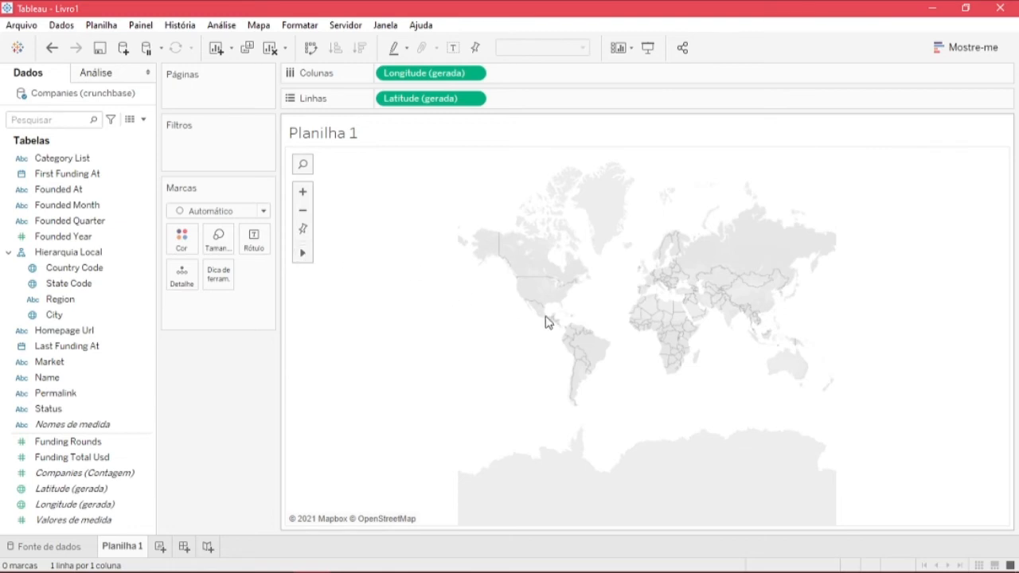
pyautogui.scroll(2, 546, 321)
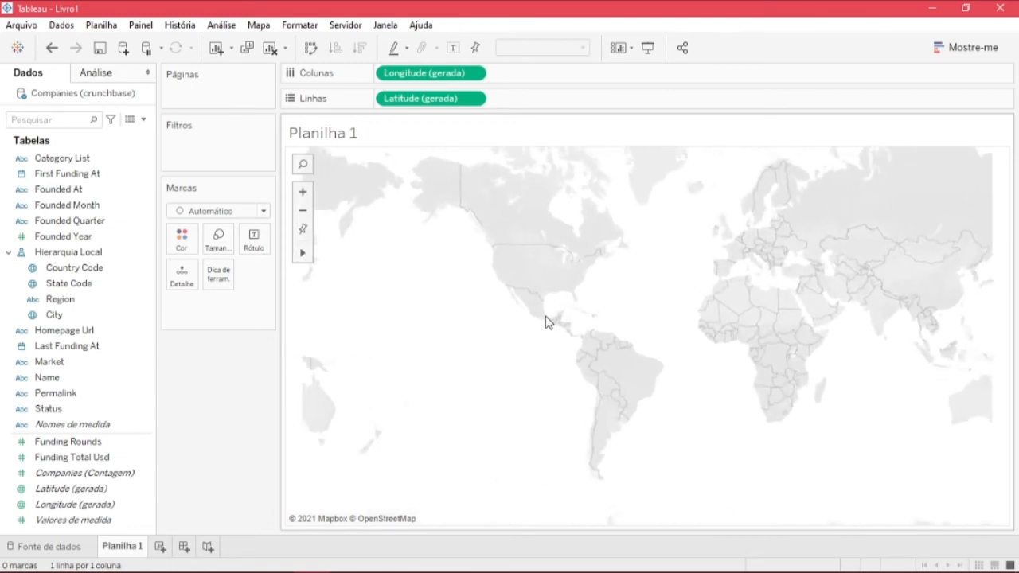
pyautogui.scroll(1, 546, 321)
pyautogui.scroll(-2, 546, 322)
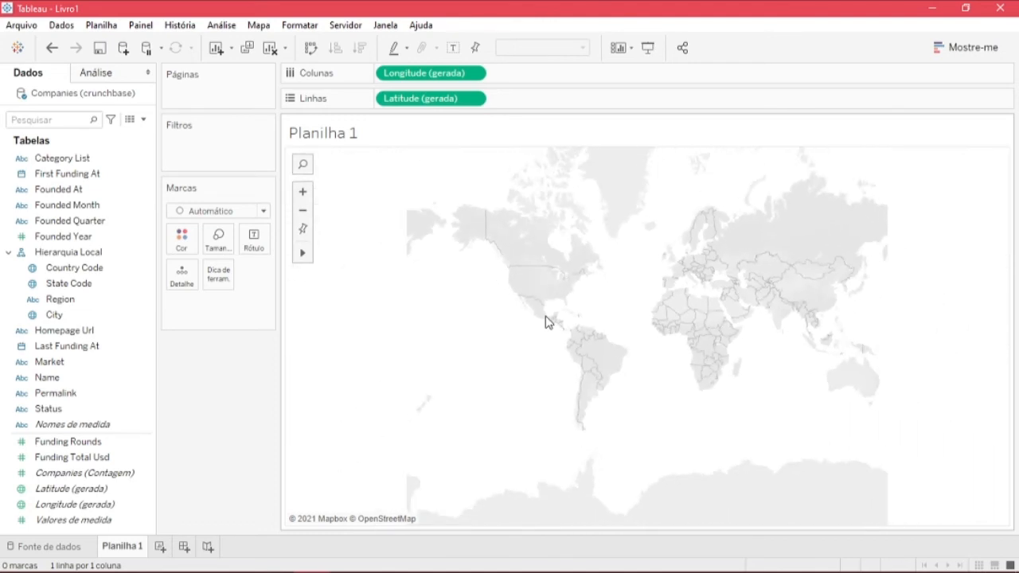
pyautogui.click(8, 253)
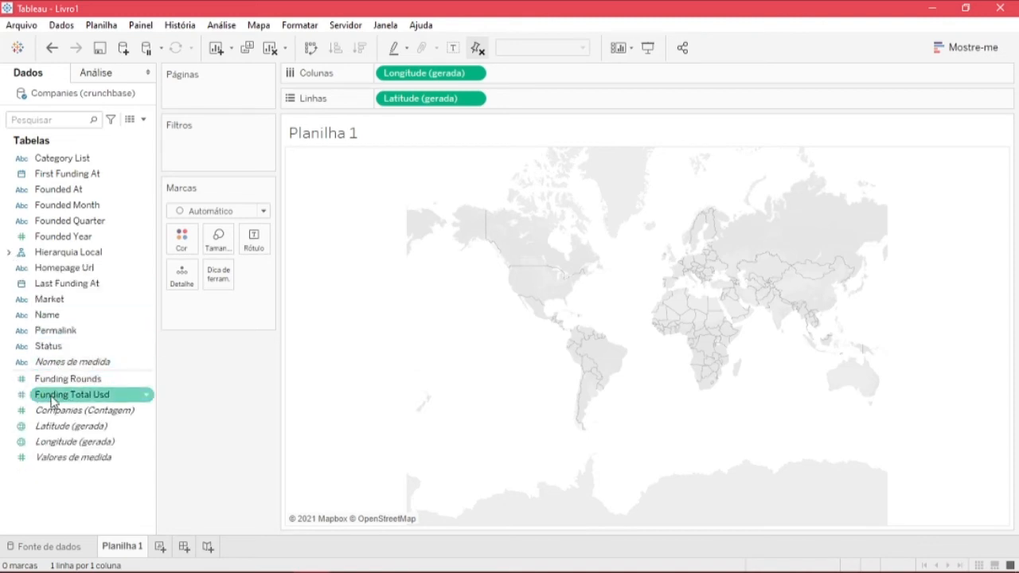
# Step: Add Funding Total Usd to the map's marks and encode its sum as color
pyautogui.moveTo(65, 400); pyautogui.dragTo(209, 315)
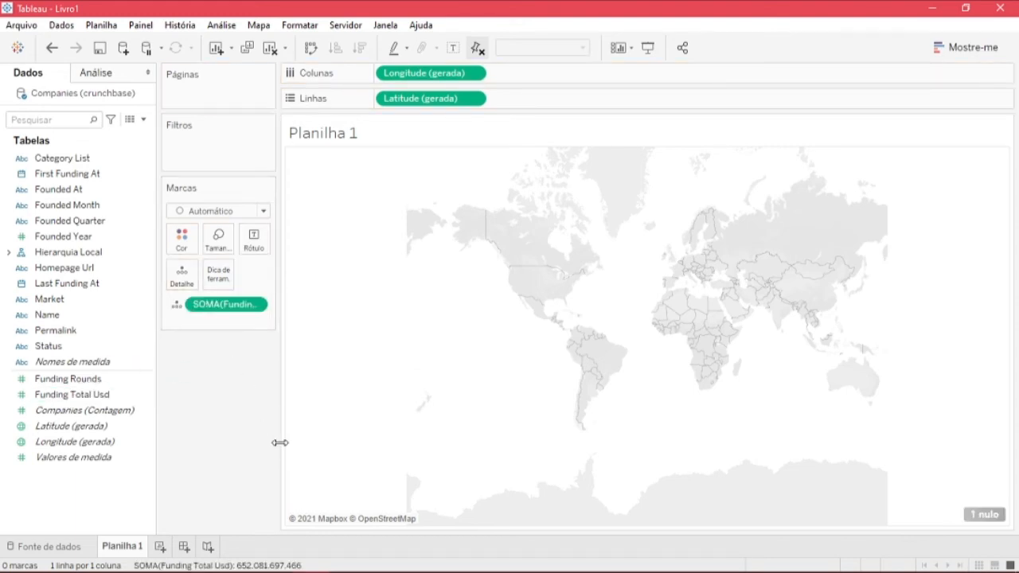
pyautogui.click(177, 304)
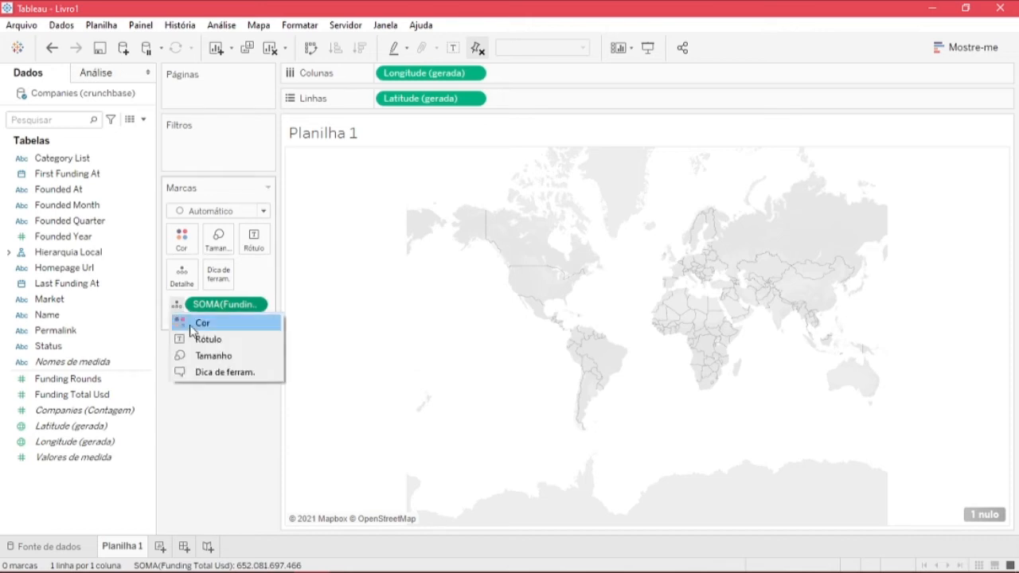
pyautogui.click(191, 326)
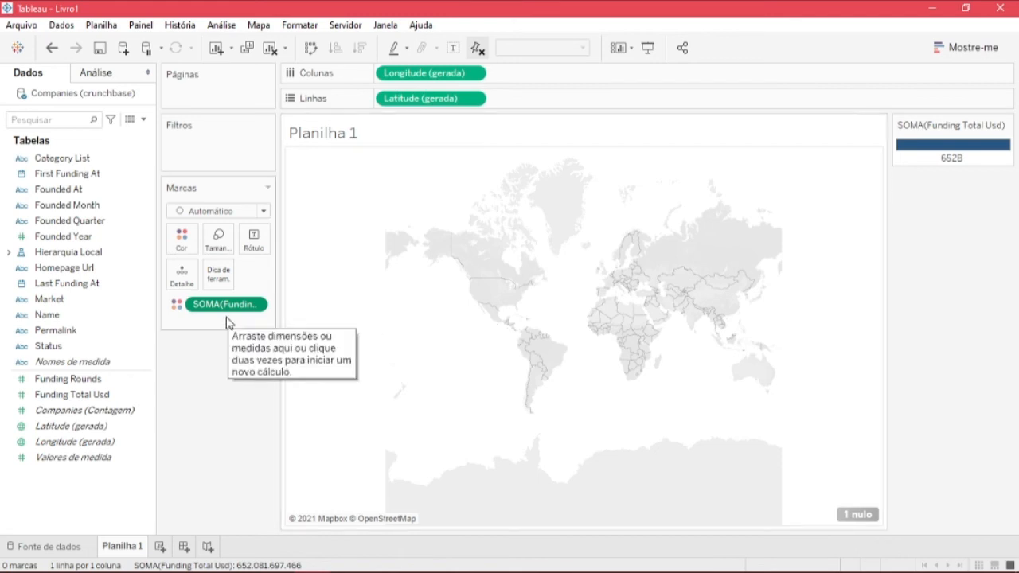
# Step: Add Hierarquia Local to the map's marks to shade each country by total funding, and examine North America
pyautogui.click(89, 256)
pyautogui.moveTo(94, 265); pyautogui.dragTo(215, 329)
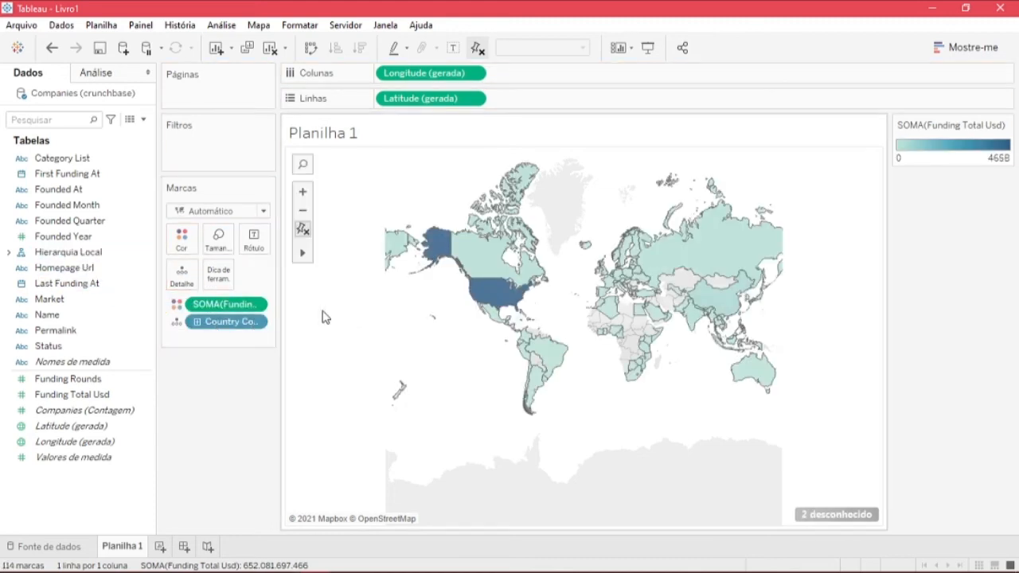
pyautogui.scroll(2, 457, 321)
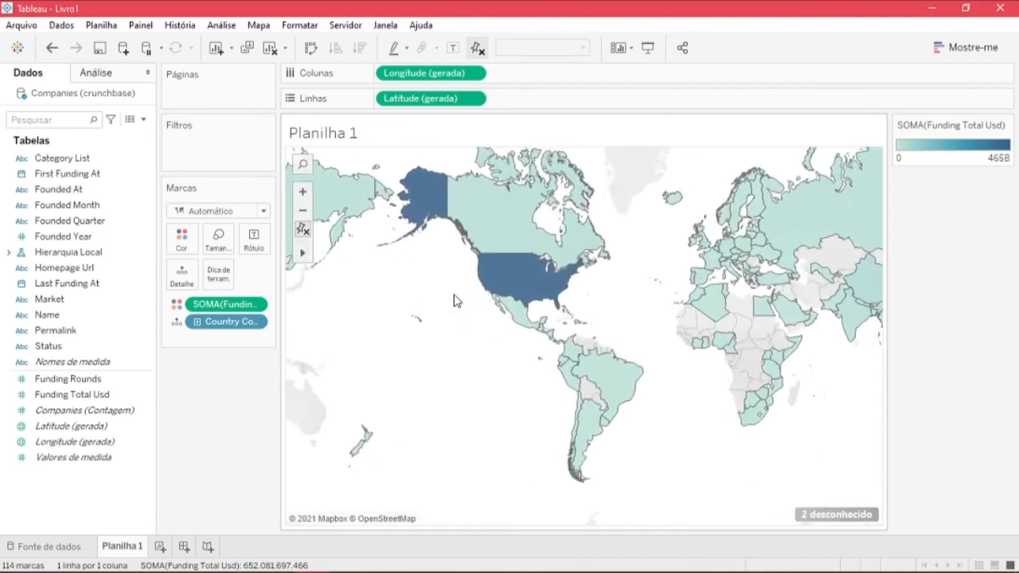
pyautogui.scroll(2, 475, 337)
pyautogui.scroll(1, 475, 343)
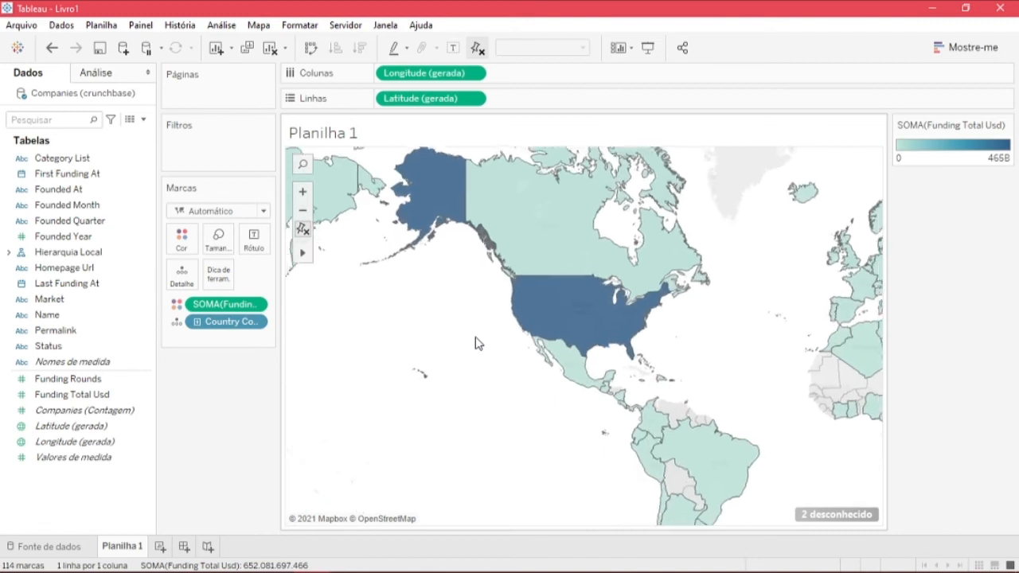
pyautogui.moveTo(504, 342); pyautogui.dragTo(419, 337)
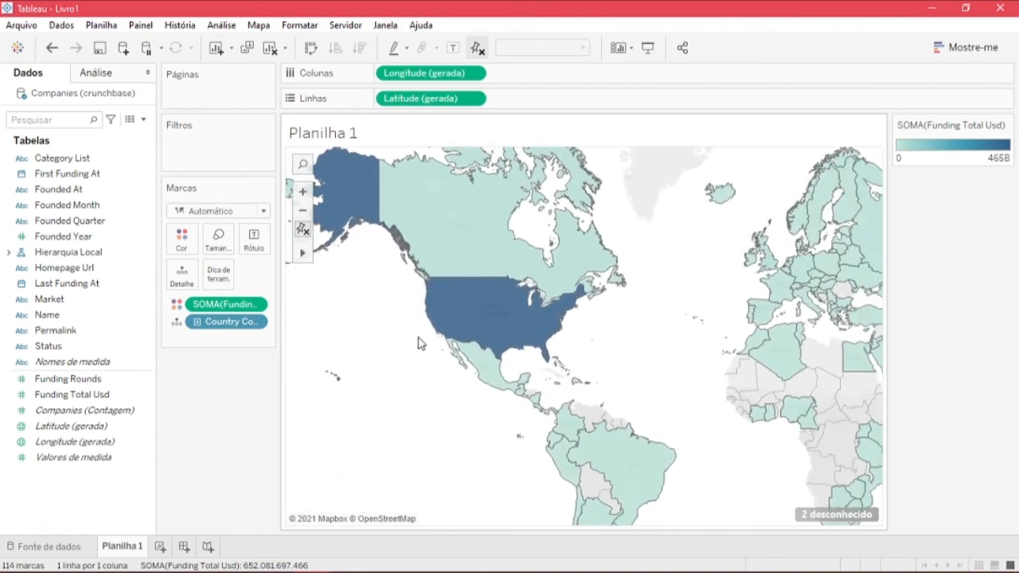
pyautogui.moveTo(521, 344)
pyautogui.moveTo(497, 332)
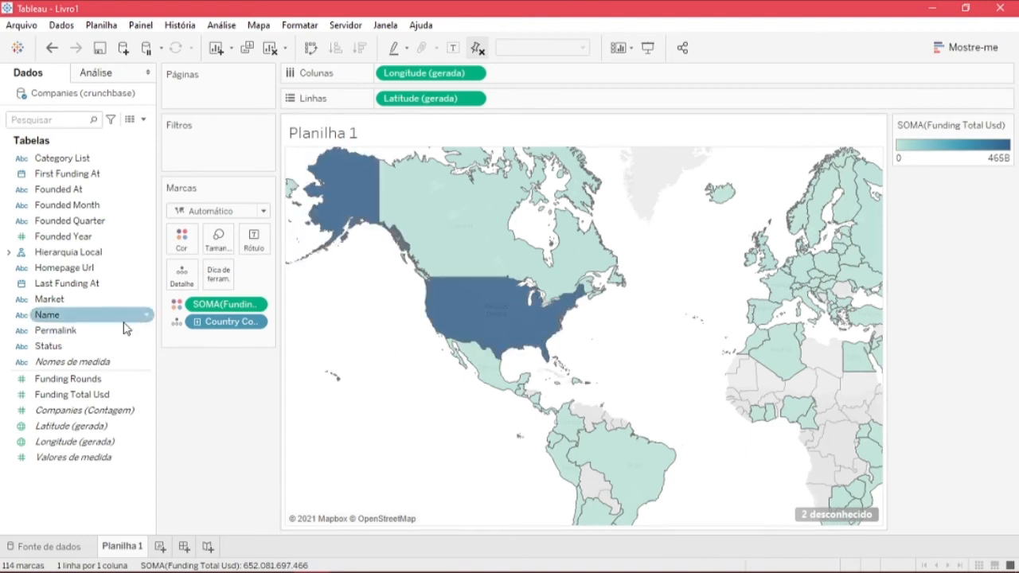
# Step: Add Hierarquia Local as a filter and keep only the country code USA
pyautogui.moveTo(76, 261); pyautogui.dragTo(223, 149)
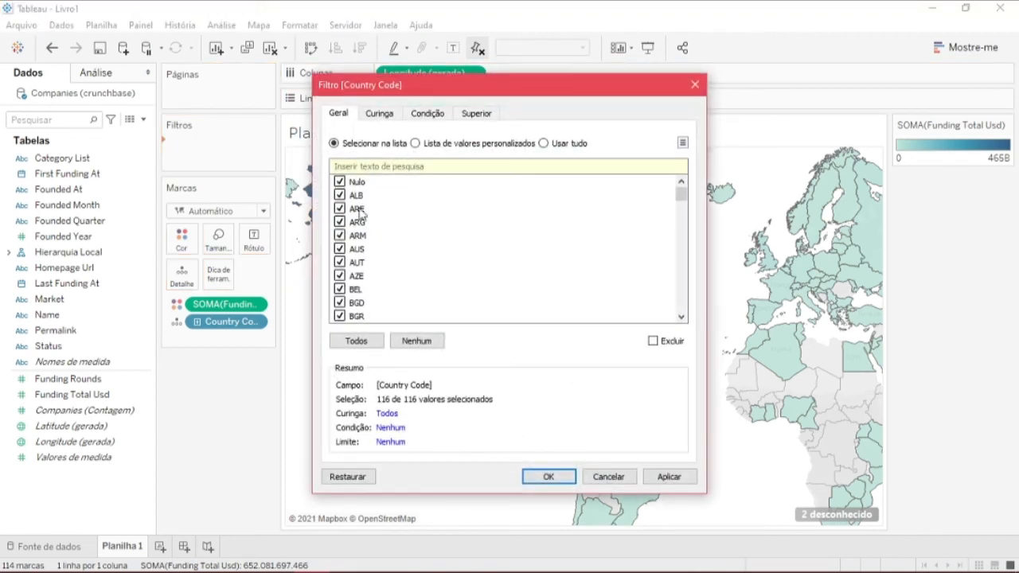
pyautogui.scroll(-2, 382, 262)
pyautogui.scroll(-12, 383, 262)
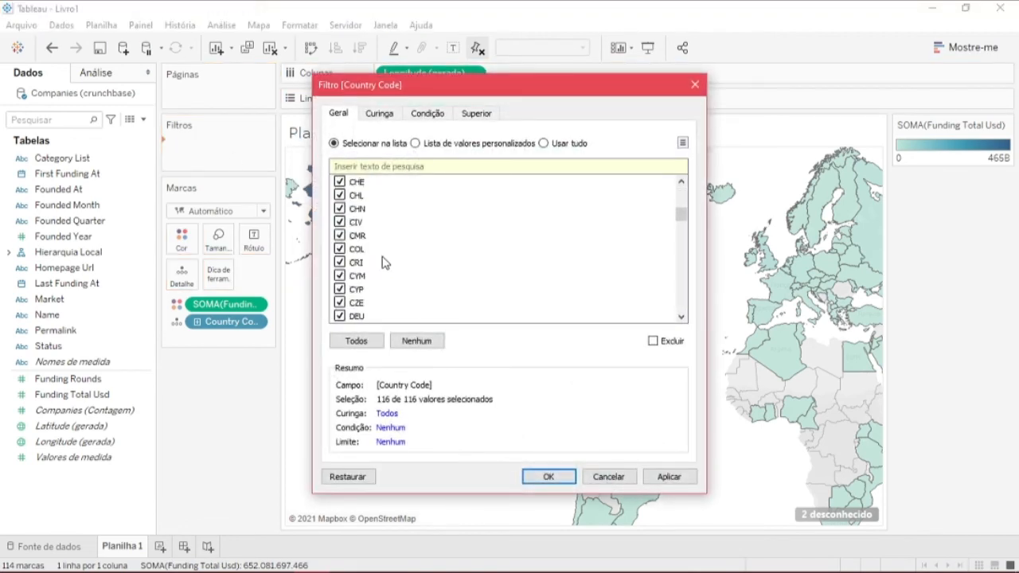
pyautogui.scroll(-10, 382, 262)
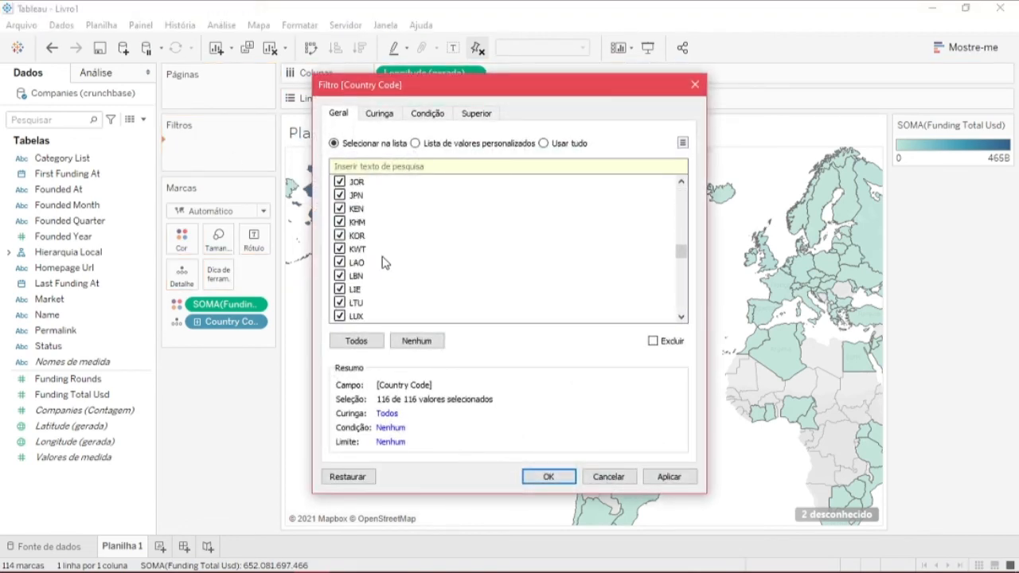
pyautogui.scroll(-7, 382, 262)
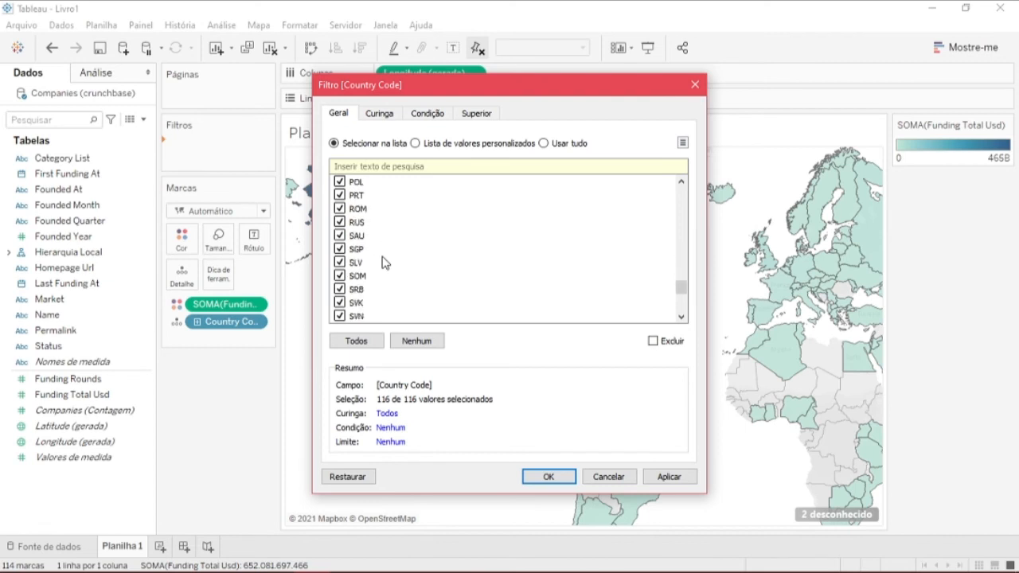
pyautogui.scroll(-2, 382, 262)
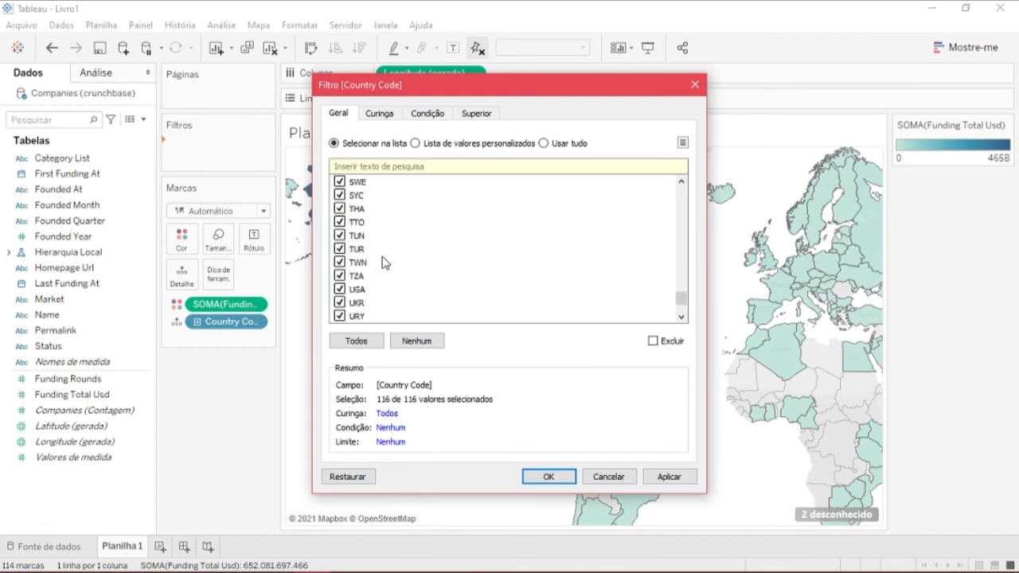
pyautogui.scroll(-4, 378, 274)
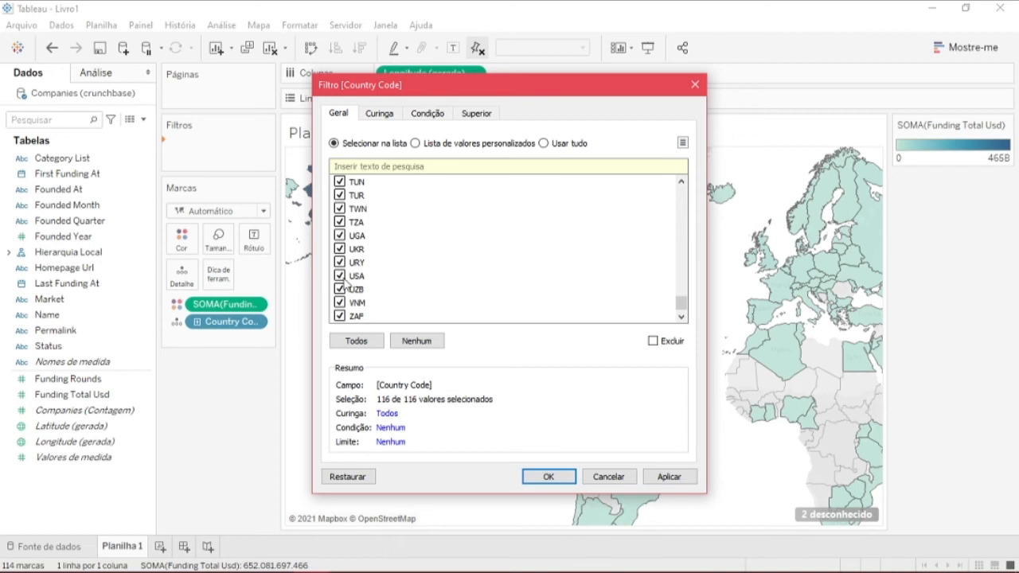
pyautogui.click(417, 340)
pyautogui.click(340, 276)
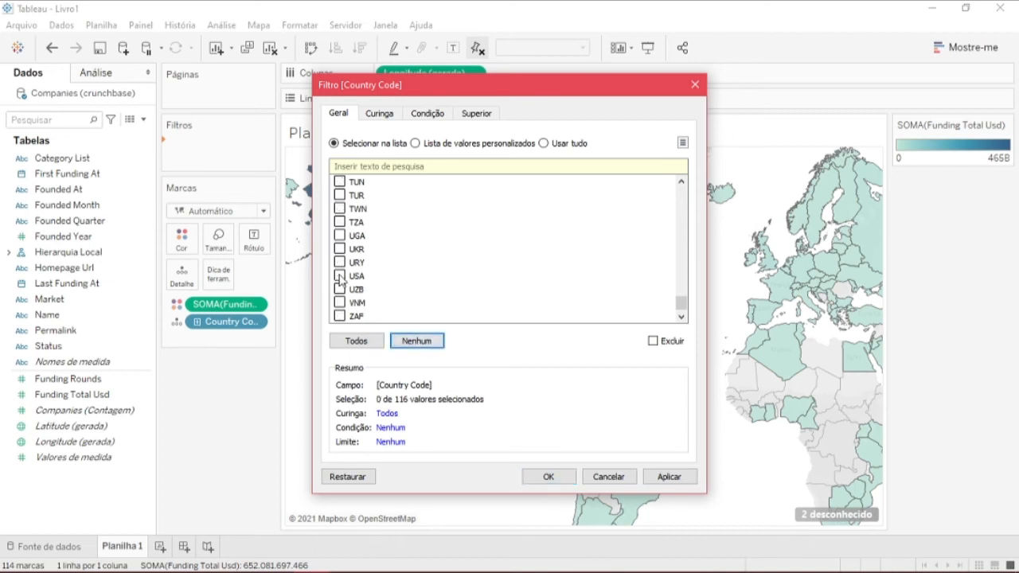
pyautogui.click(670, 482)
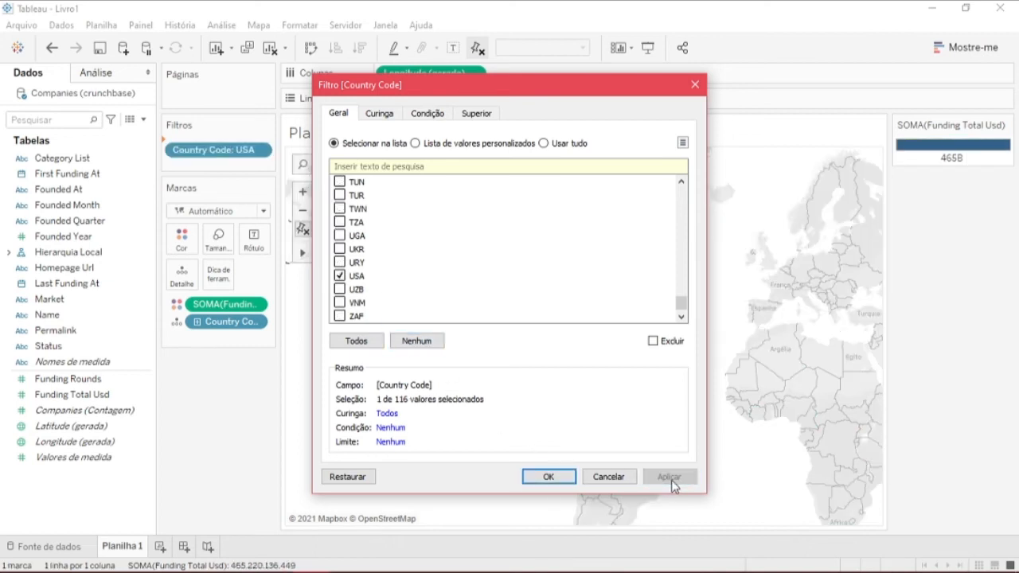
pyautogui.click(547, 478)
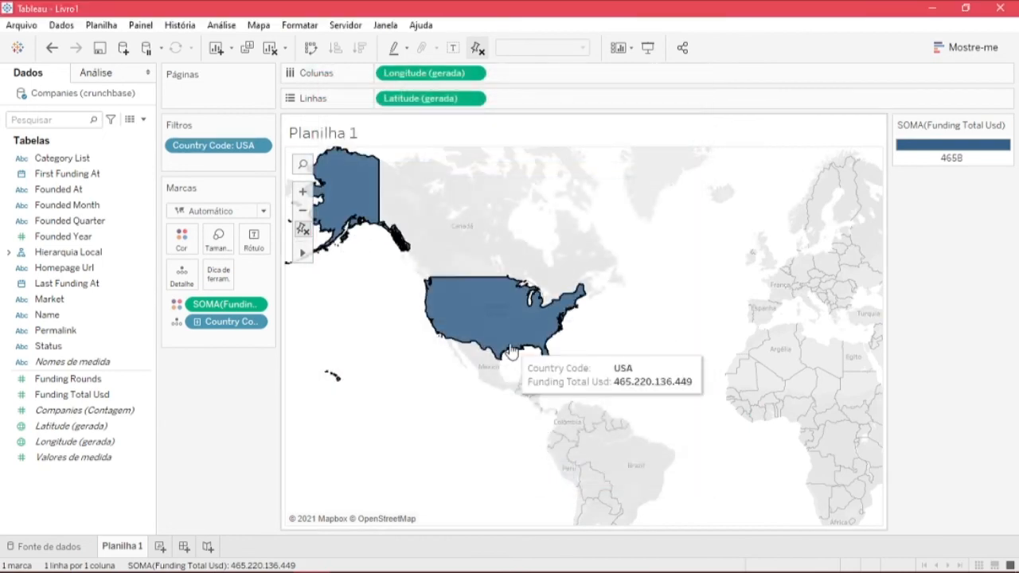
# Step: Expand Country Code on the marks to break the United States map down by State Code
pyautogui.scroll(5, 511, 350)
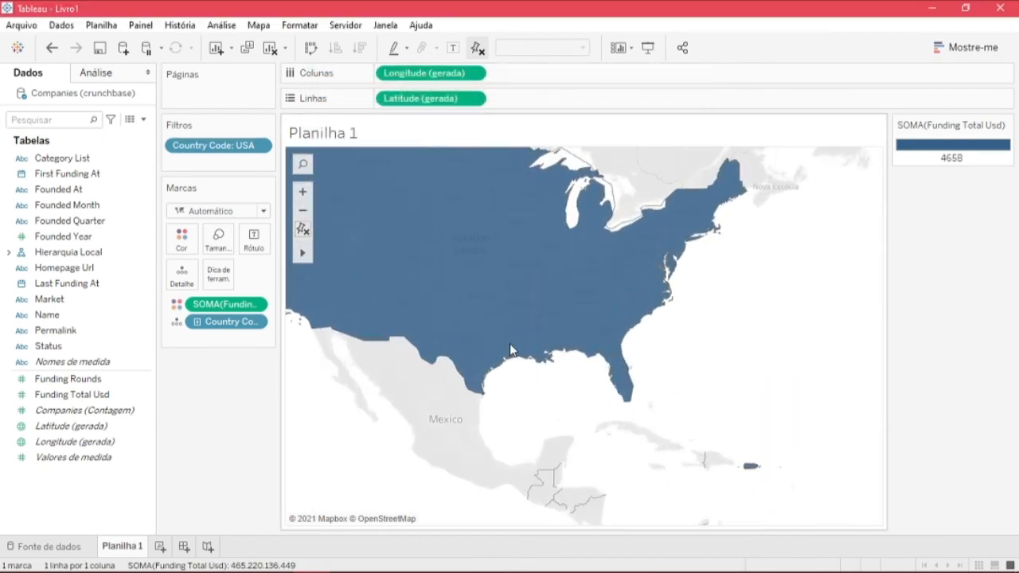
pyautogui.moveTo(324, 389); pyautogui.dragTo(406, 459)
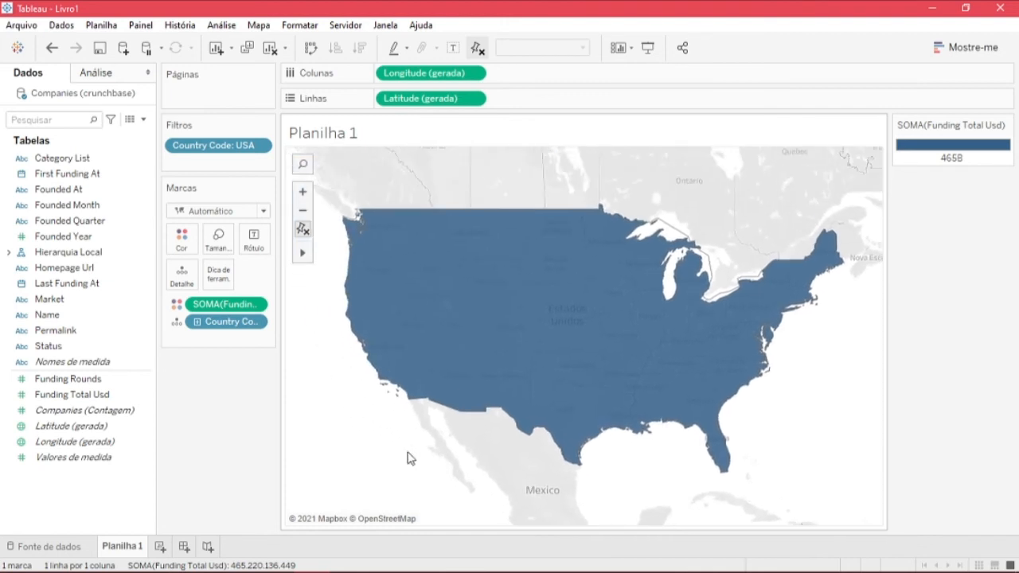
pyautogui.click(196, 322)
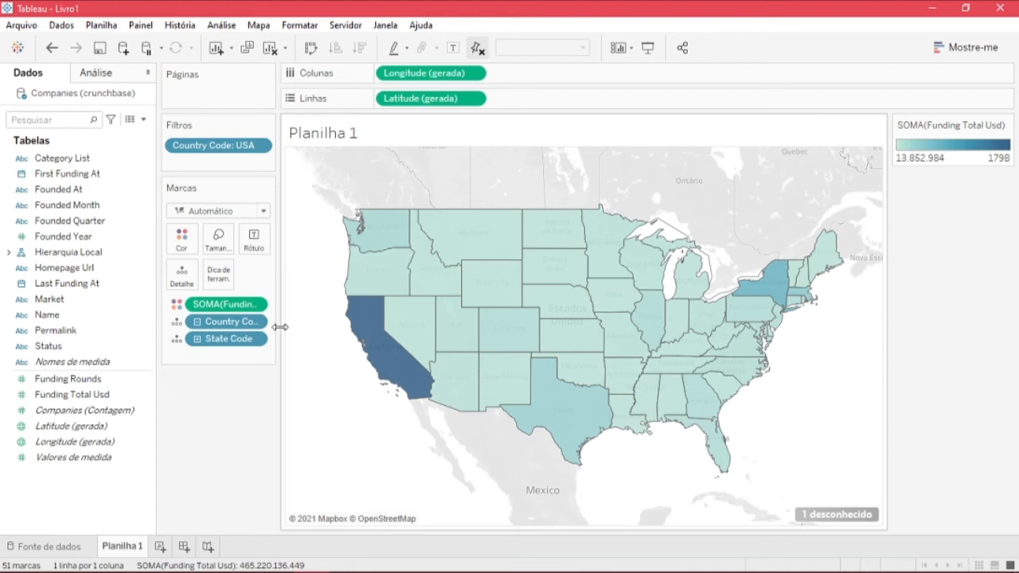
# Step: Change the aggregation of Funding Total Usd on color from sum to average and examine the states
pyautogui.rightClick(259, 307)
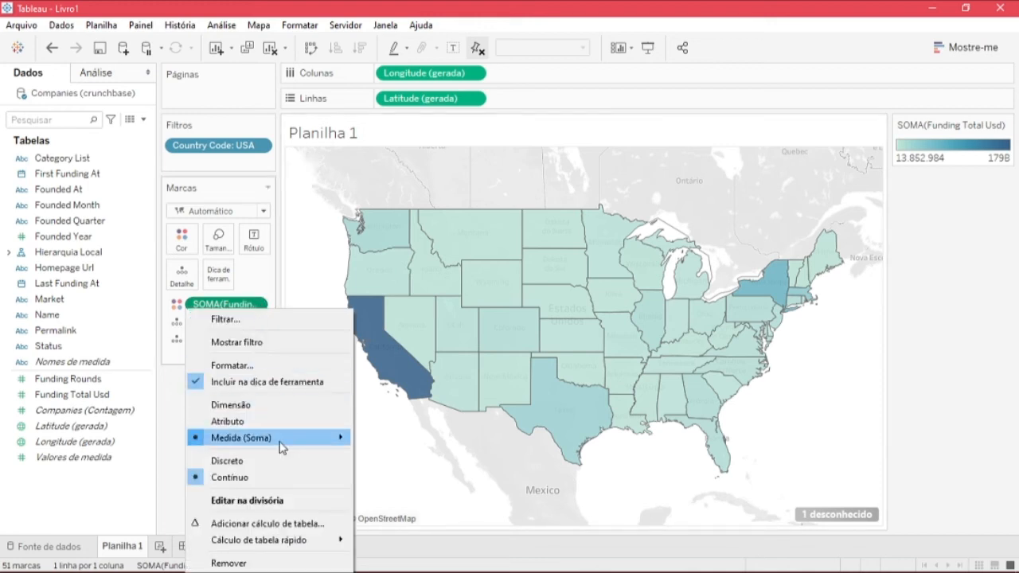
pyautogui.moveTo(312, 440)
pyautogui.click(387, 392)
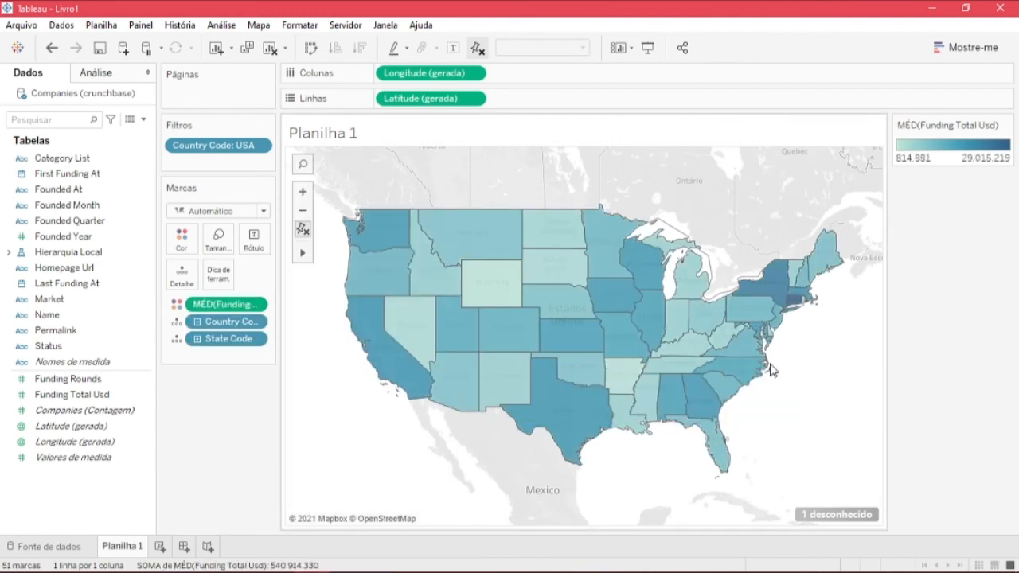
pyautogui.scroll(-2, 770, 370)
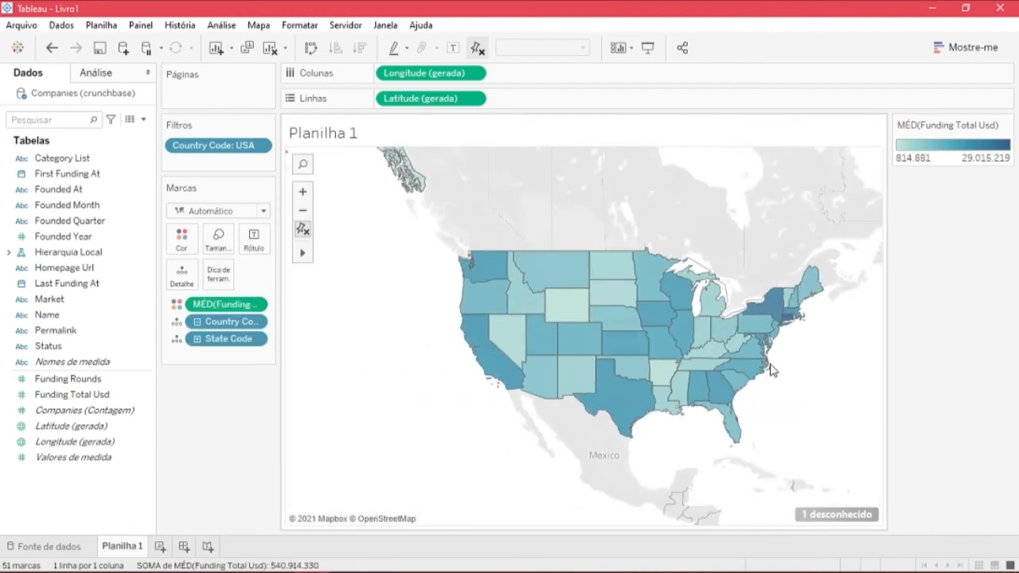
pyautogui.scroll(3, 764, 370)
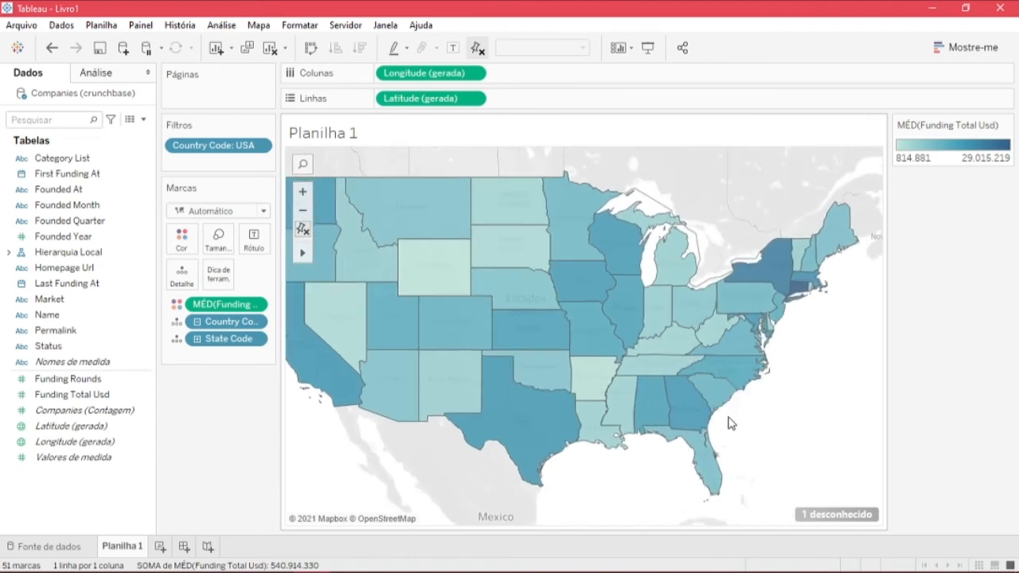
pyautogui.moveTo(755, 437); pyautogui.dragTo(801, 439)
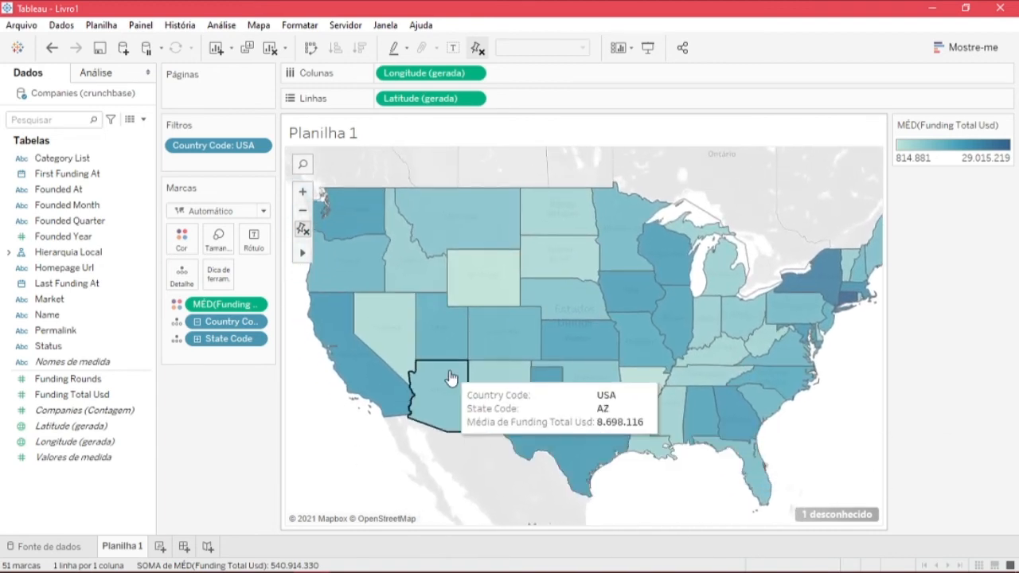
# Step: Drill the map down through Region to City, collapse it to Country Code and expand it back to State Code
pyautogui.click(197, 340)
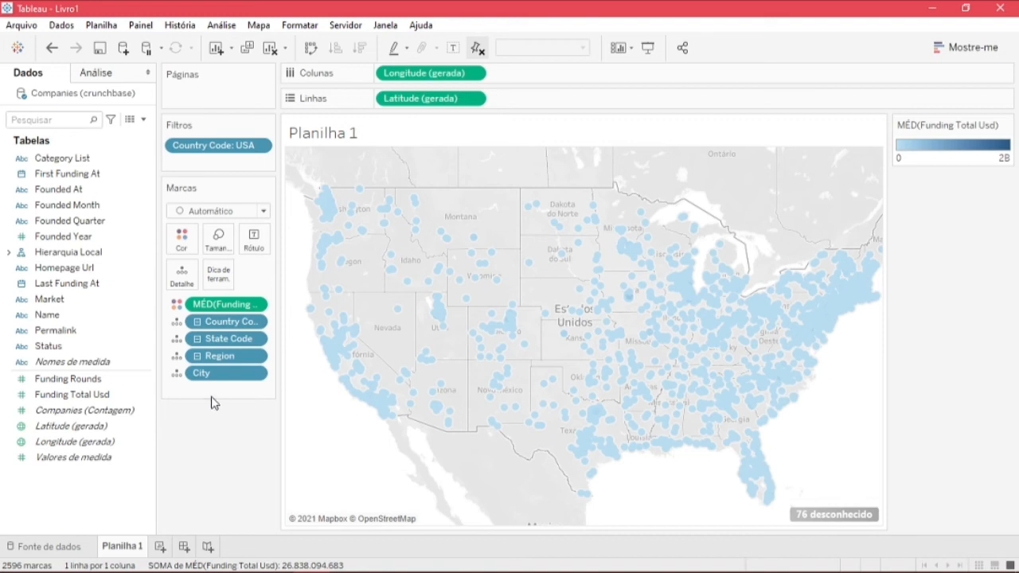
pyautogui.click(197, 321)
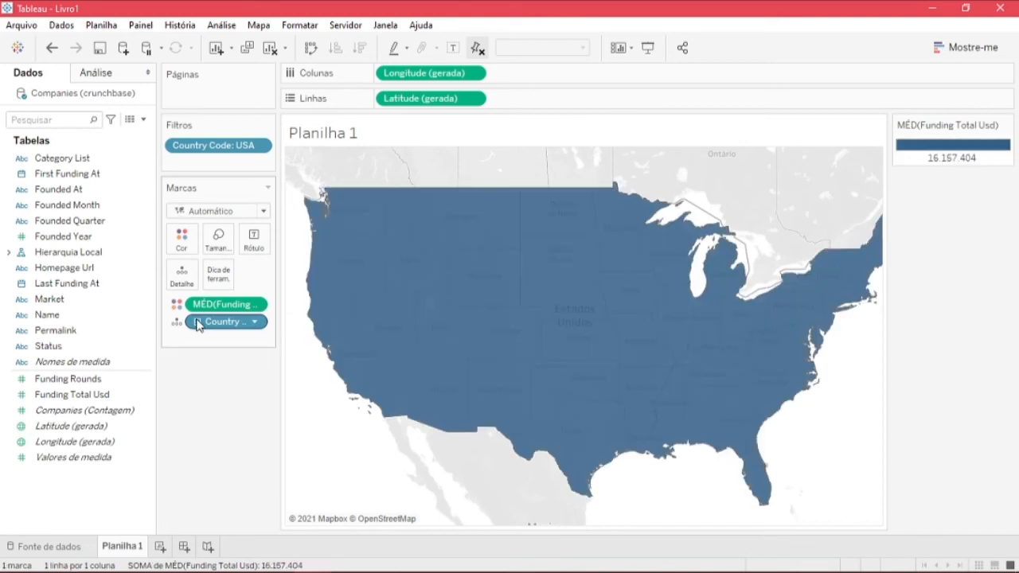
pyautogui.click(196, 321)
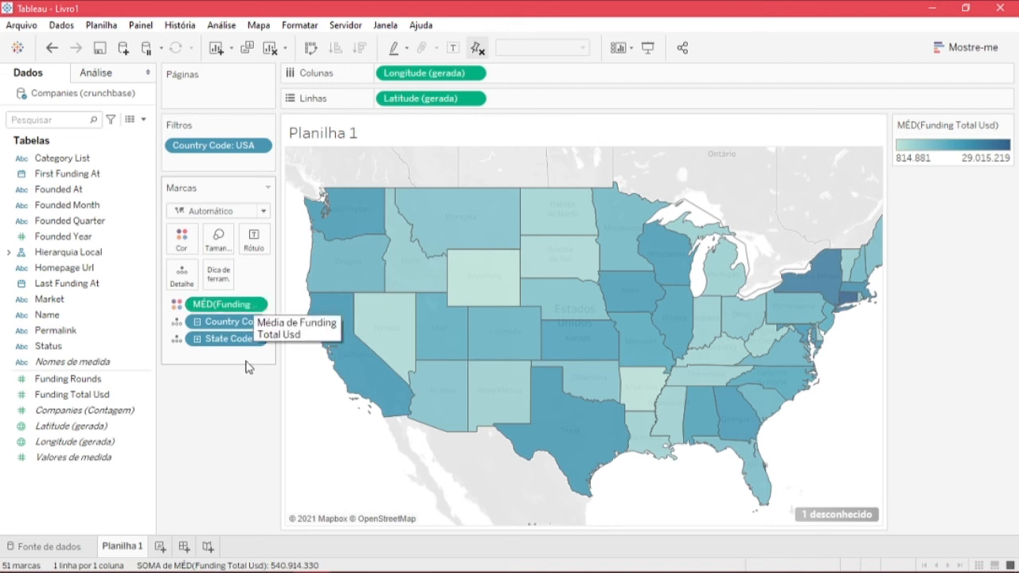
# Step: Review the mark options and color palette settings for average Funding Total Usd, leaving them without changes
pyautogui.click(176, 305)
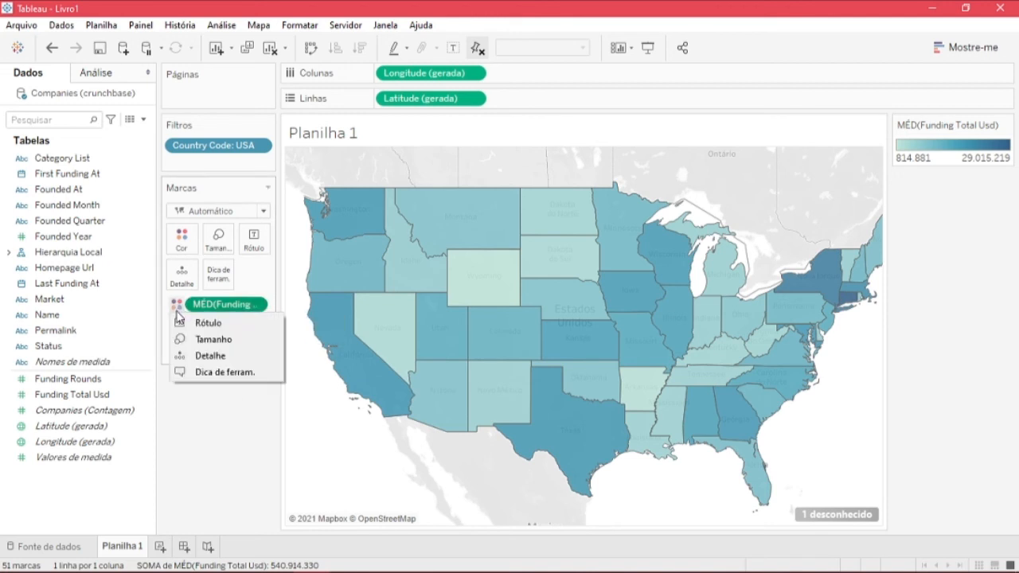
pyautogui.click(178, 253)
pyautogui.click(180, 242)
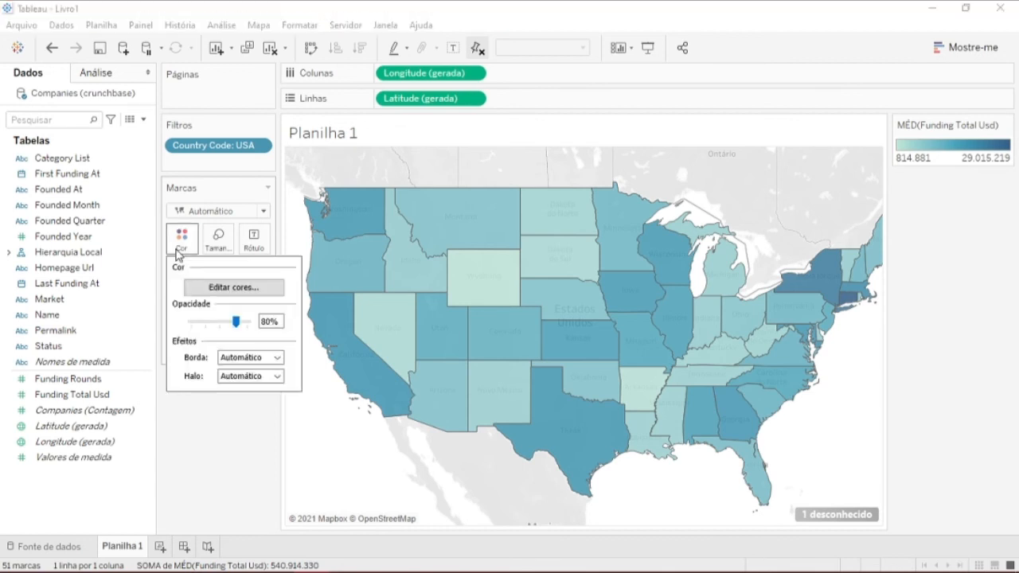
pyautogui.click(222, 290)
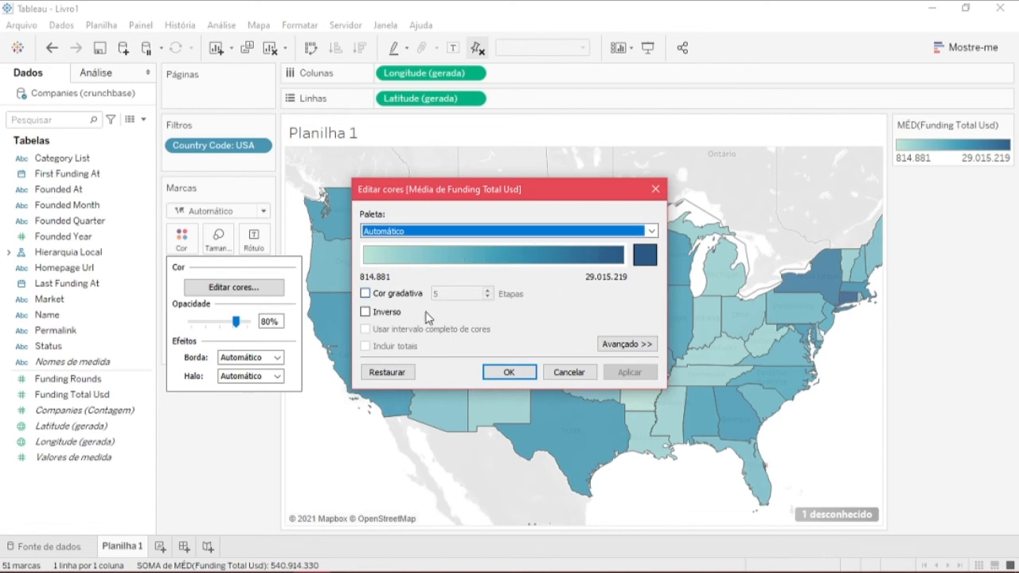
pyautogui.click(565, 371)
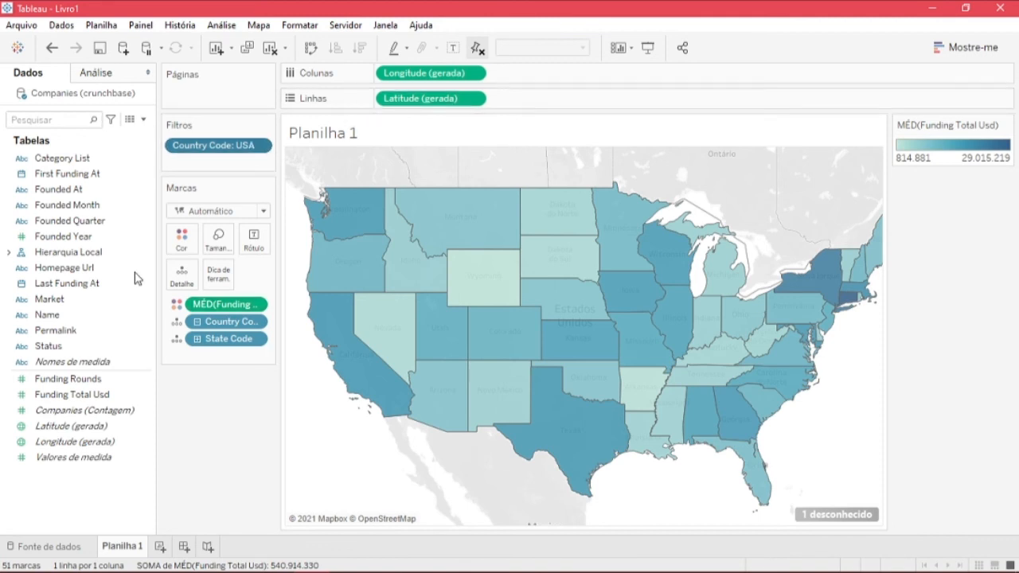
# Step: Remove the Country Code filter and take Funding Total Usd, State Code and Country Code off the marks
pyautogui.moveTo(246, 146); pyautogui.dragTo(71, 349)
pyautogui.moveTo(219, 303); pyautogui.dragTo(100, 393)
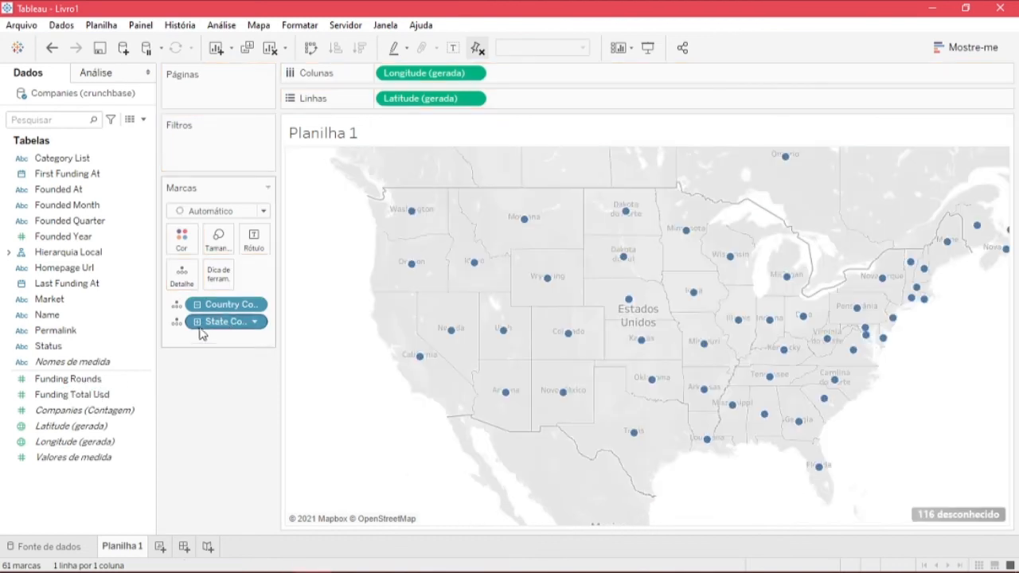
pyautogui.moveTo(229, 320); pyautogui.dragTo(119, 363)
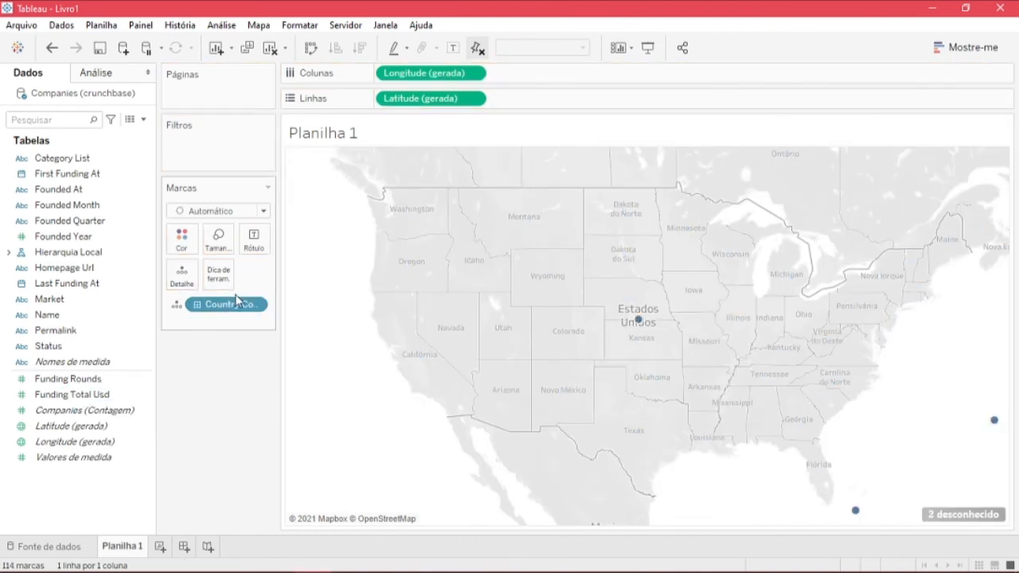
pyautogui.moveTo(231, 306); pyautogui.dragTo(46, 396)
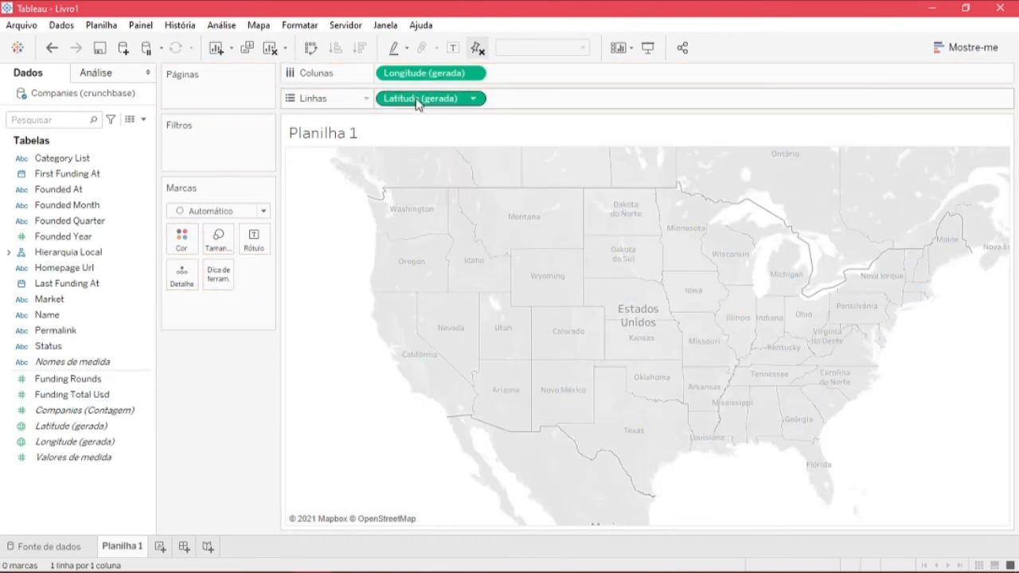
# Step: Remove the generated Latitude and Longitude fields from the sheet's rows and columns to empty the view
pyautogui.moveTo(416, 100); pyautogui.dragTo(199, 302)
pyautogui.moveTo(425, 85); pyautogui.dragTo(13, 397)
pyautogui.moveTo(199, 310); pyautogui.dragTo(98, 375)
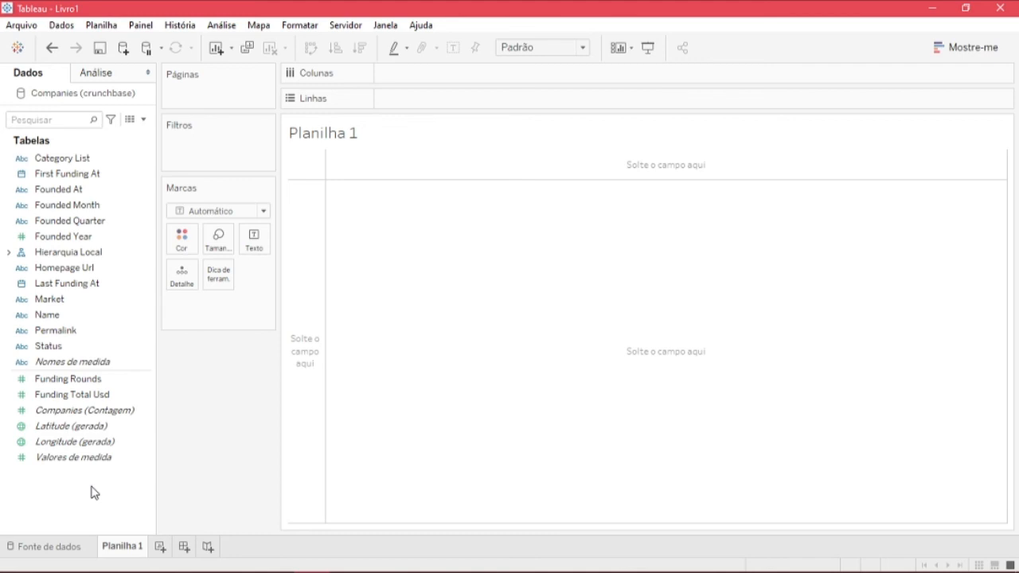
# Step: Start a new calculated field and name it Funding Per Round
pyautogui.rightClick(92, 493)
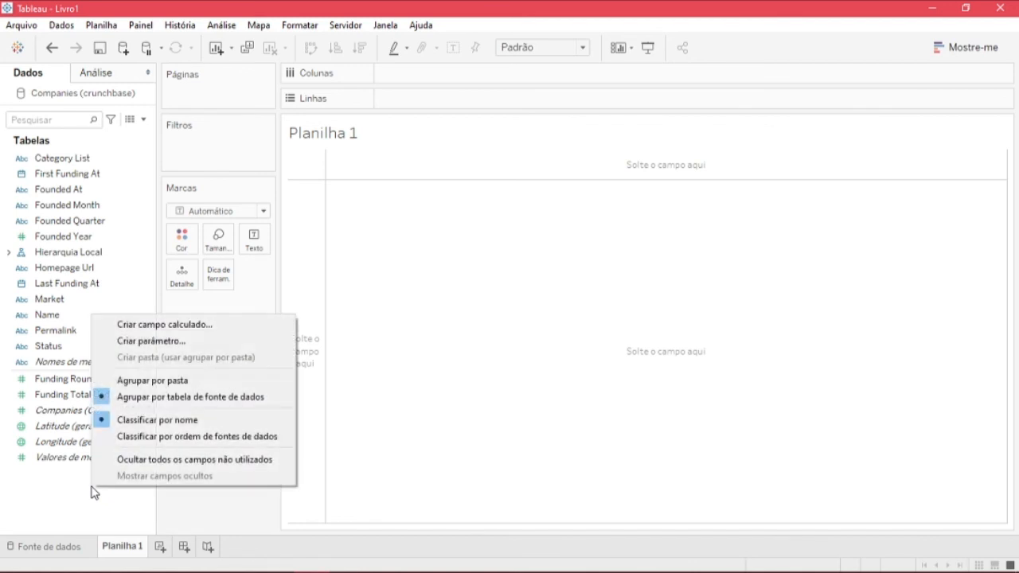
pyautogui.click(197, 325)
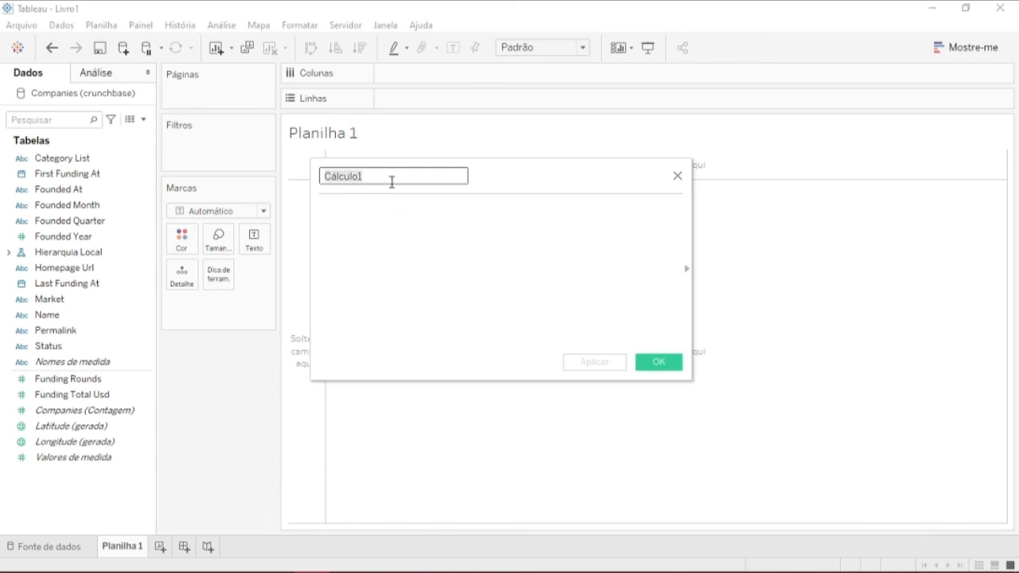
pyautogui.press('BackSpace')
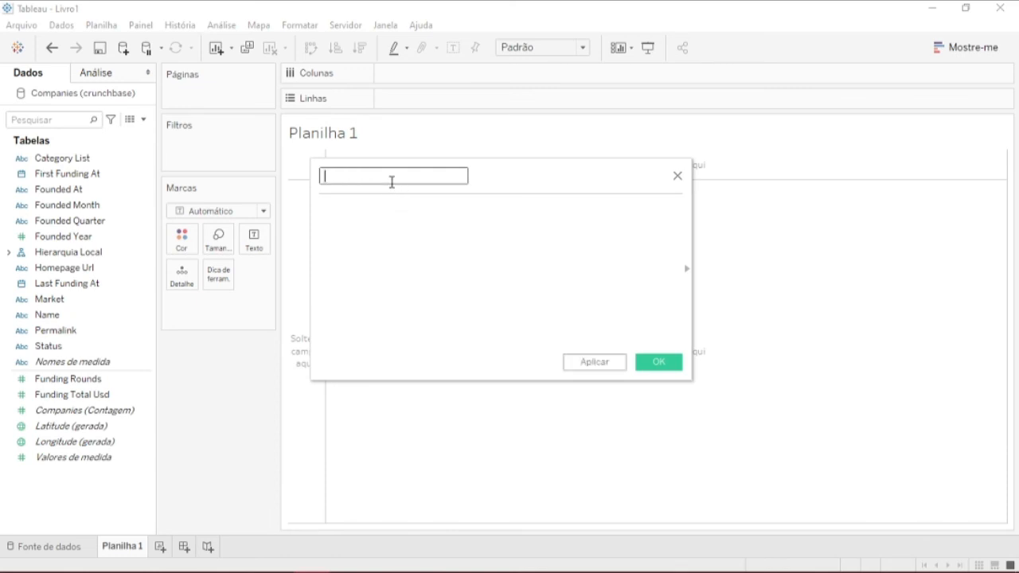
pyautogui.write('Funding Per Round')
# Step: Define the calculated field's formula as SUM([Funding Total Usd])/SUM([Funding Rounds]) and save it
pyautogui.click(386, 226)
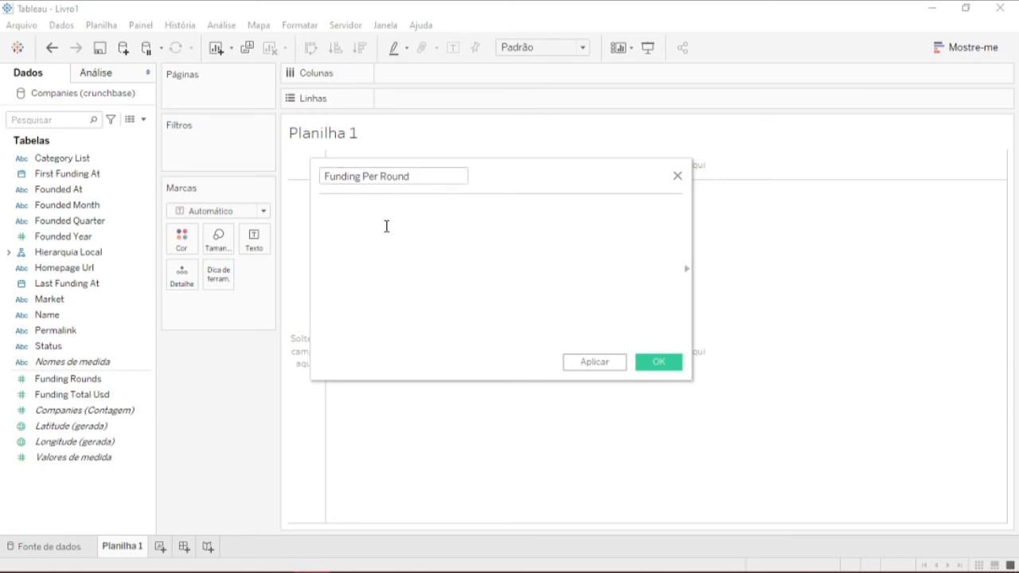
pyautogui.write('sum')
pyautogui.press('Return')
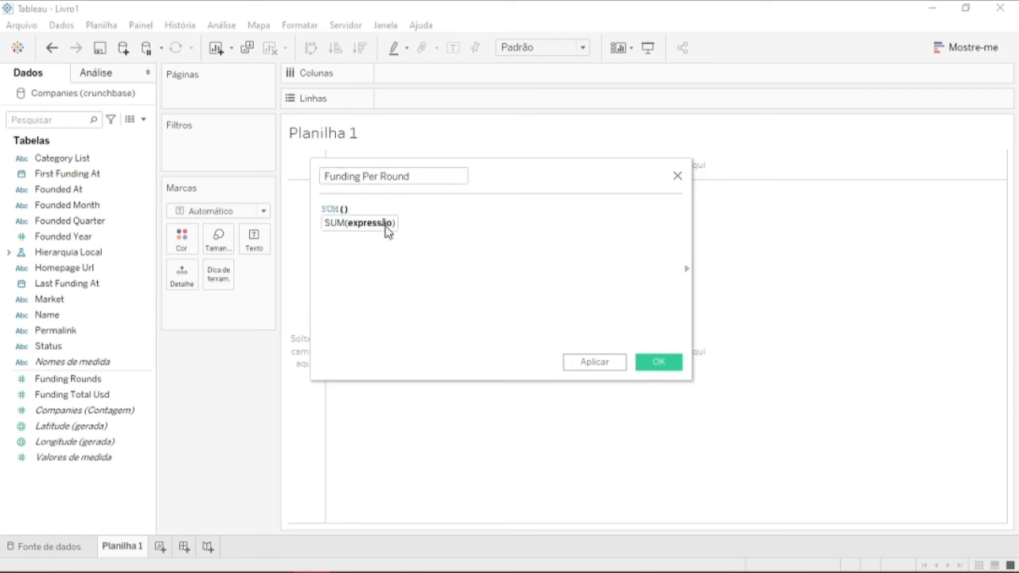
pyautogui.write('Fun')
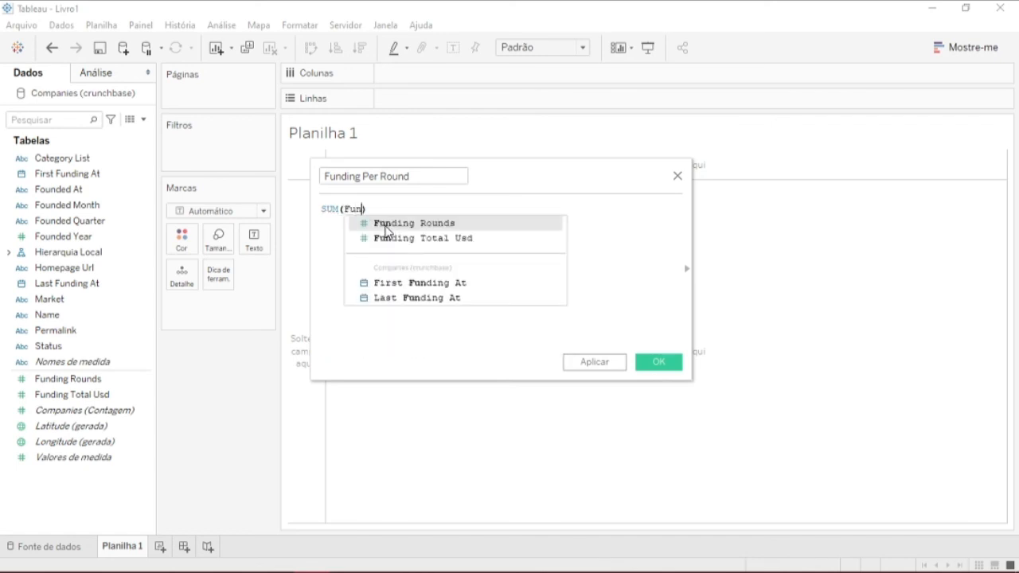
pyautogui.click(388, 239)
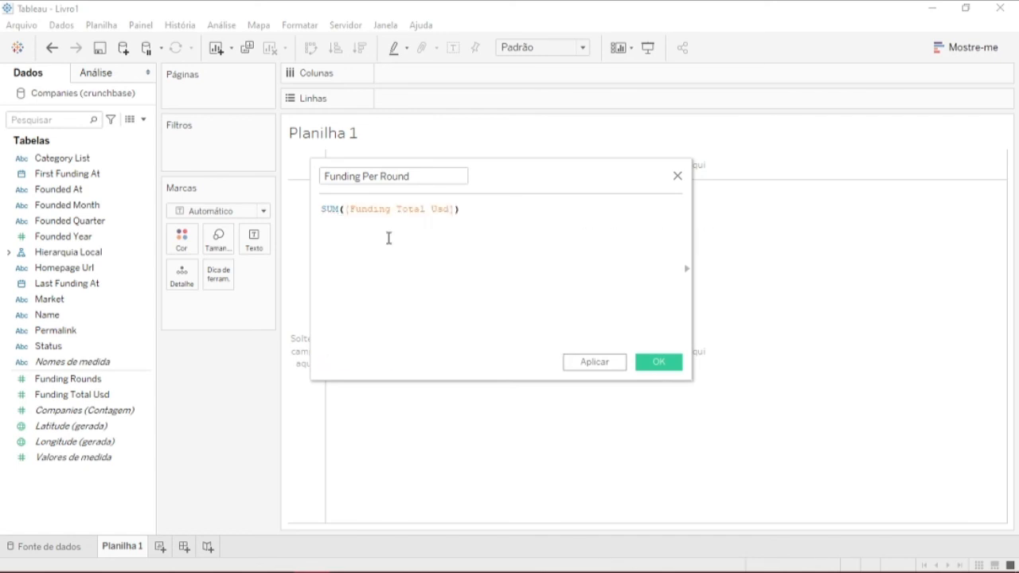
pyautogui.write('/sum')
pyautogui.press('Return')
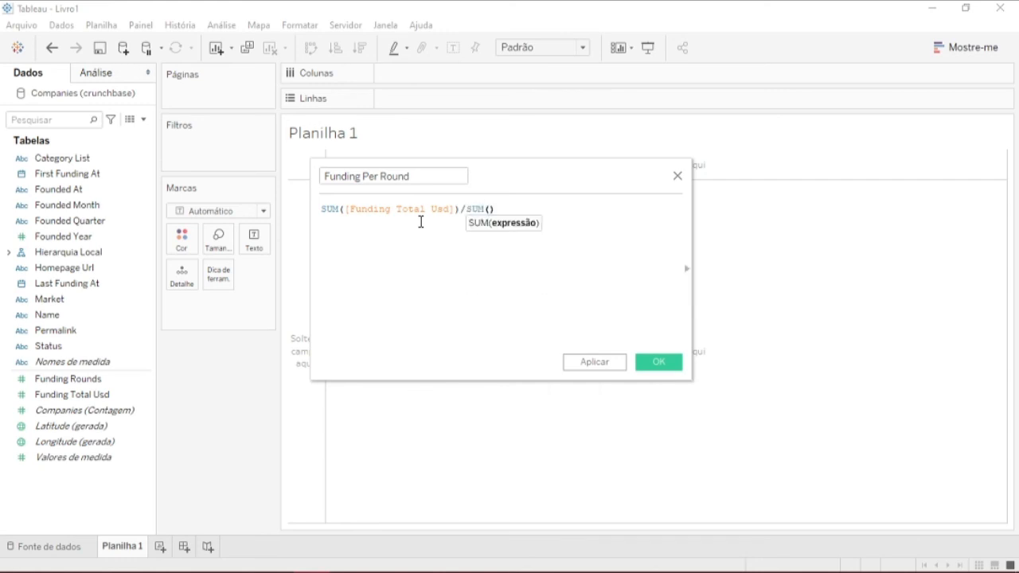
pyautogui.write('[fun')
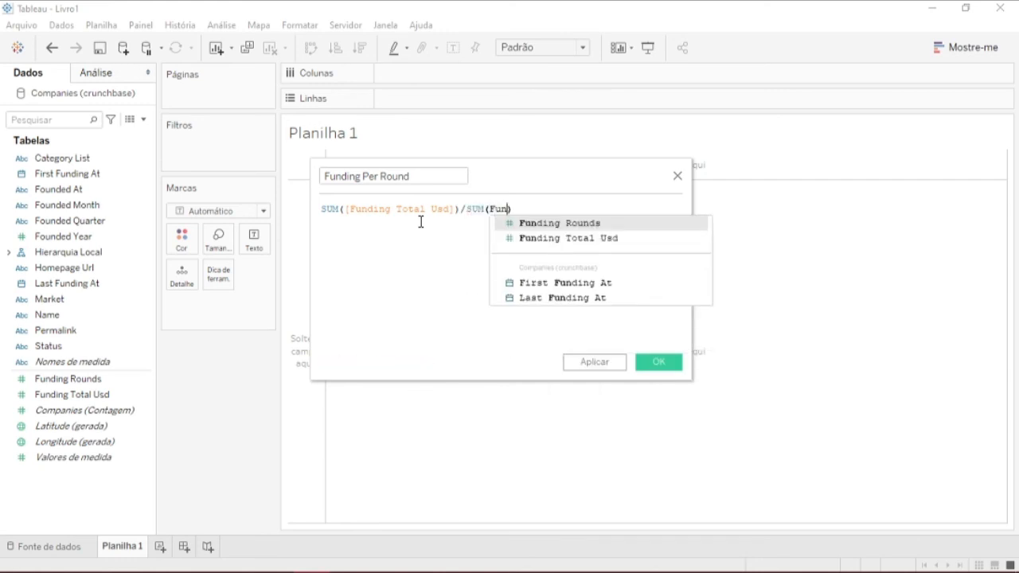
pyautogui.press('Return')
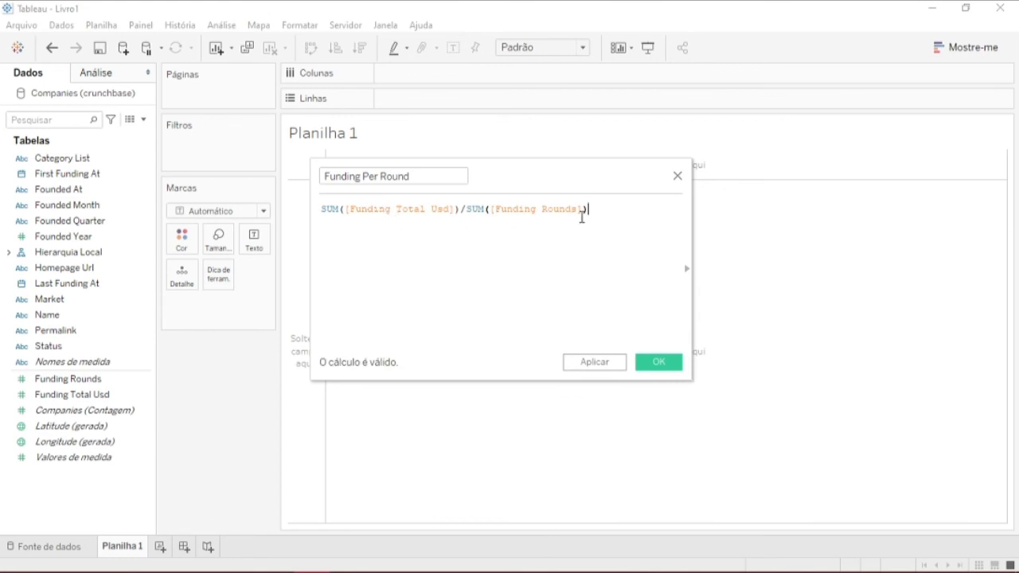
pyautogui.click(613, 368)
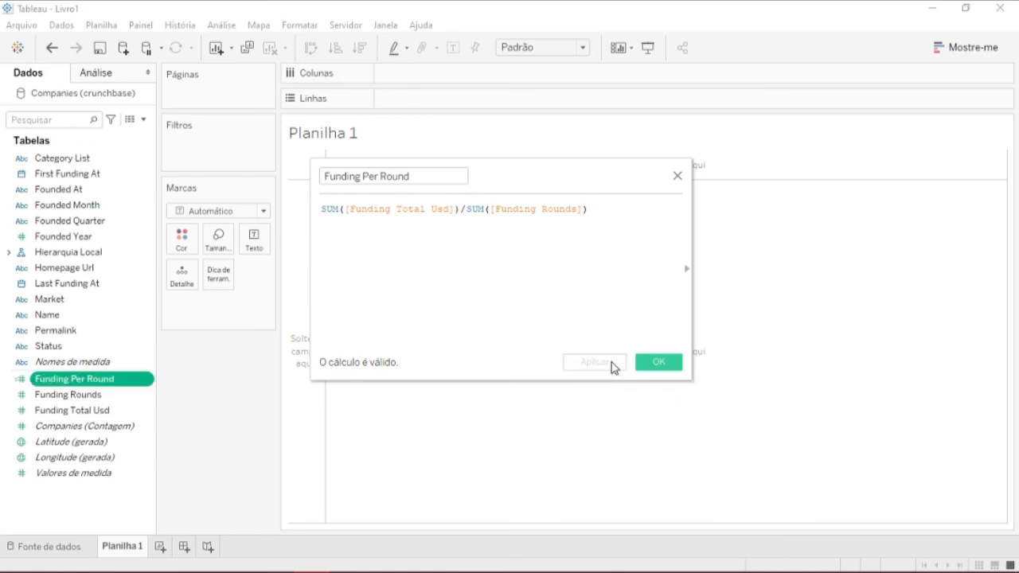
pyautogui.click(657, 362)
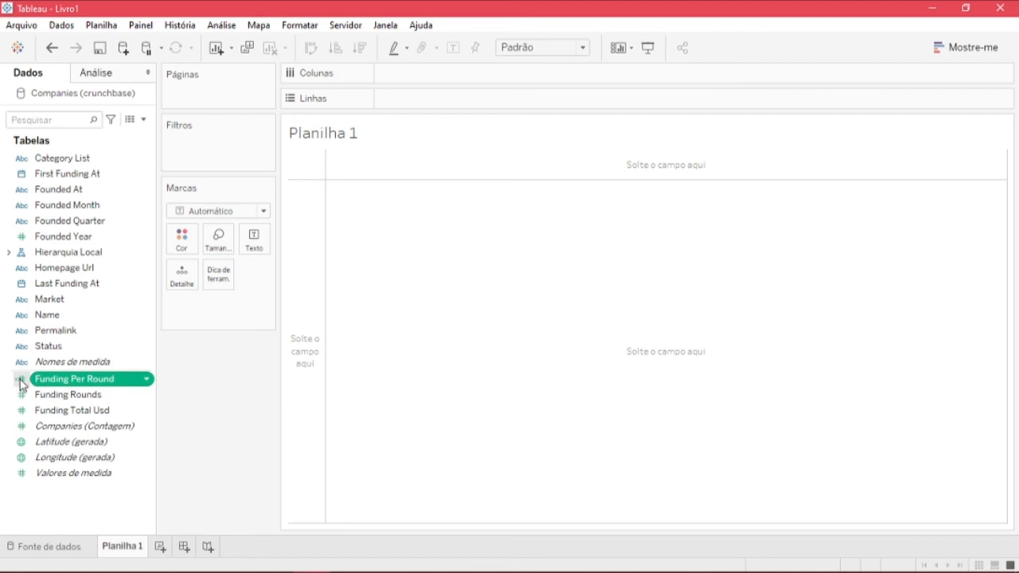
# Step: Chart Funding Per Round on the columns with Hierarquia Local on the rows, expanded from Country Code to State Code
pyautogui.moveTo(22, 385); pyautogui.dragTo(430, 78)
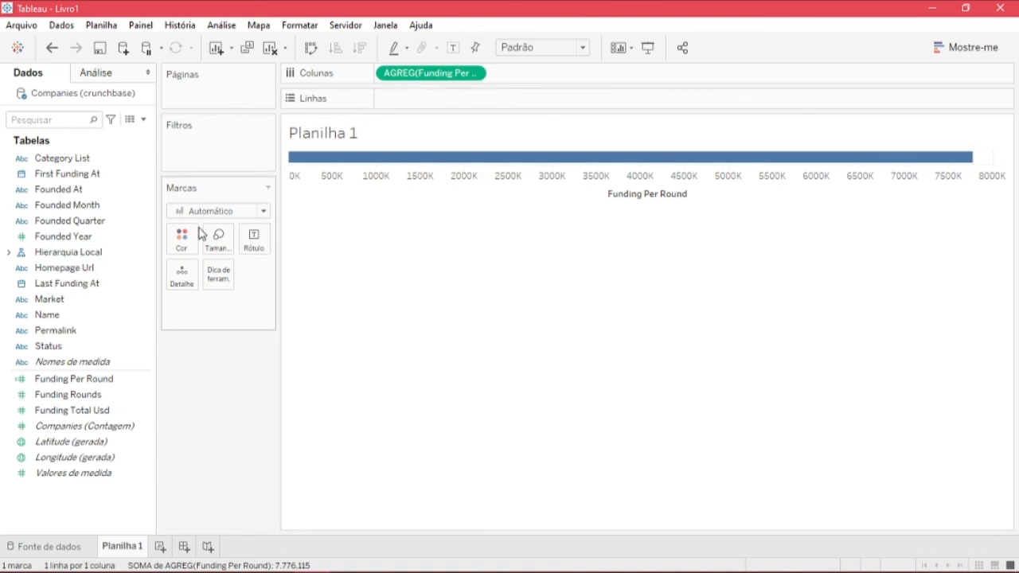
pyautogui.moveTo(80, 253); pyautogui.dragTo(427, 109)
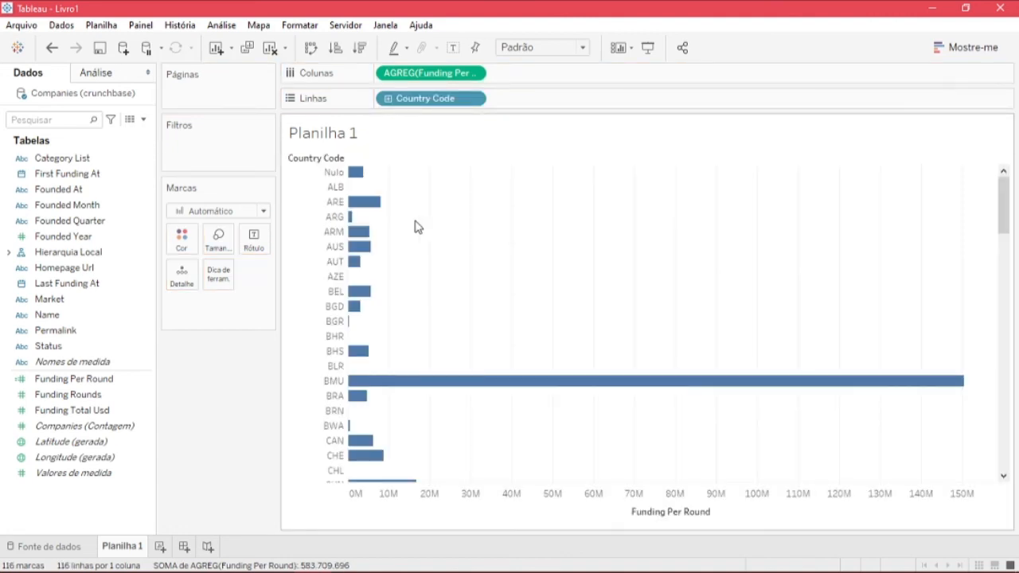
pyautogui.scroll(-2, 422, 409)
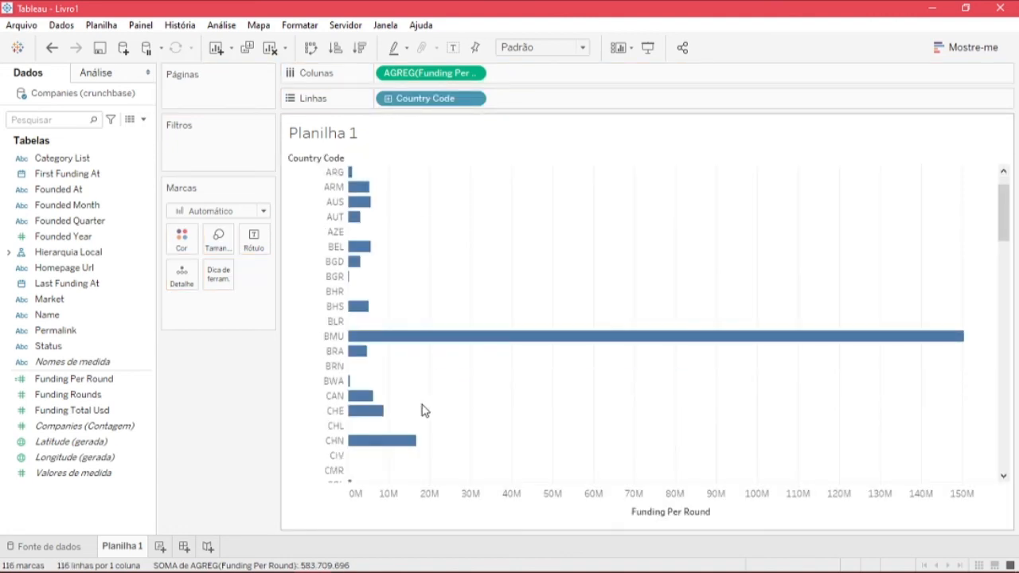
pyautogui.scroll(-7, 422, 410)
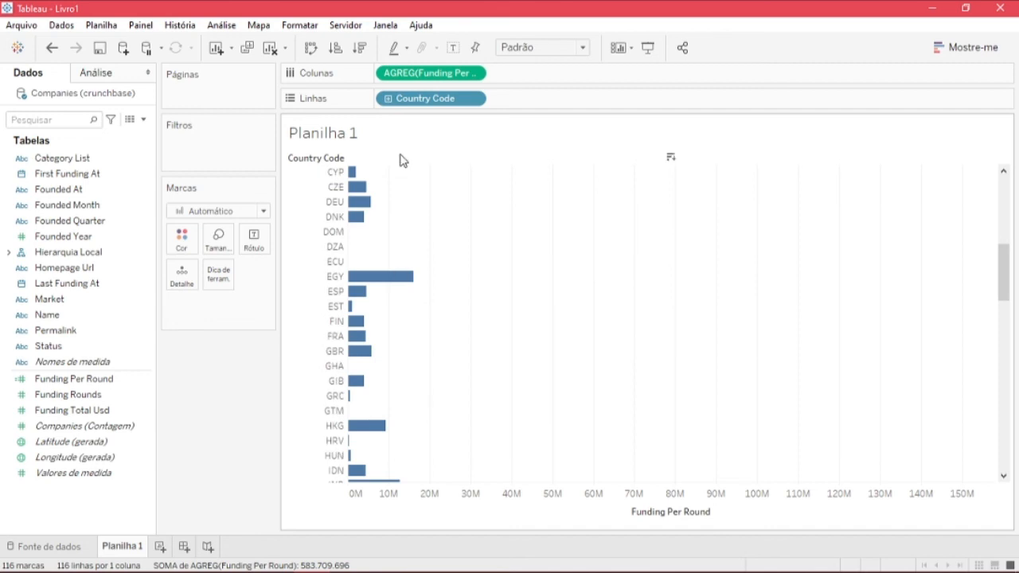
pyautogui.scroll(9, 399, 206)
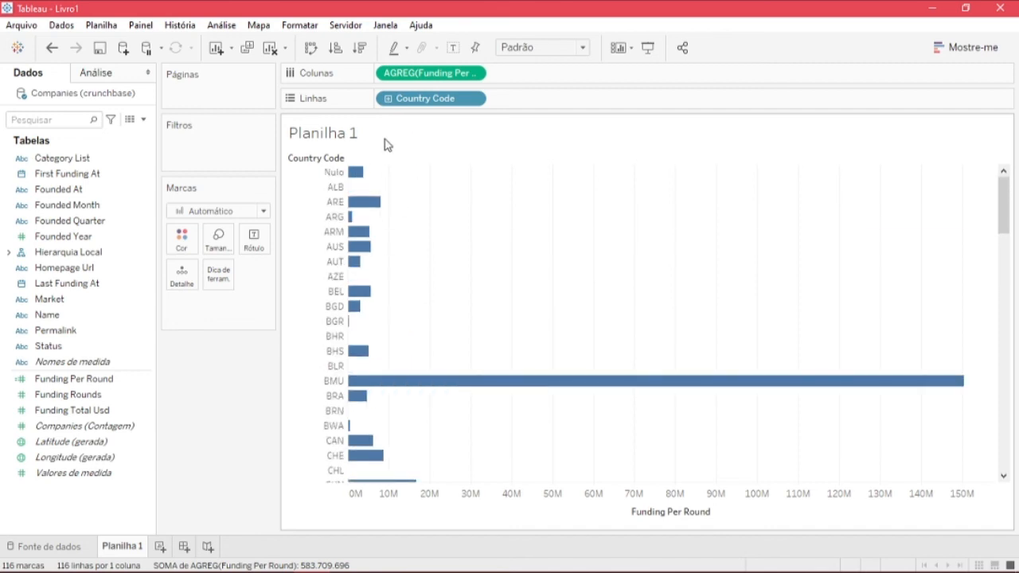
pyautogui.click(389, 98)
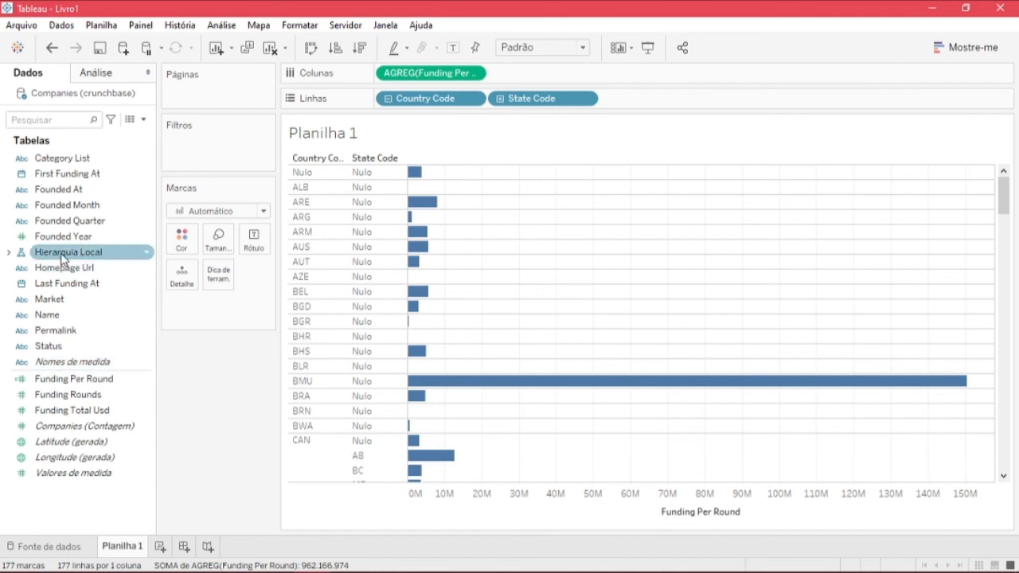
# Step: Add a Country Code filter from Hierarquia Local that keeps only USA
pyautogui.moveTo(64, 253); pyautogui.dragTo(196, 151)
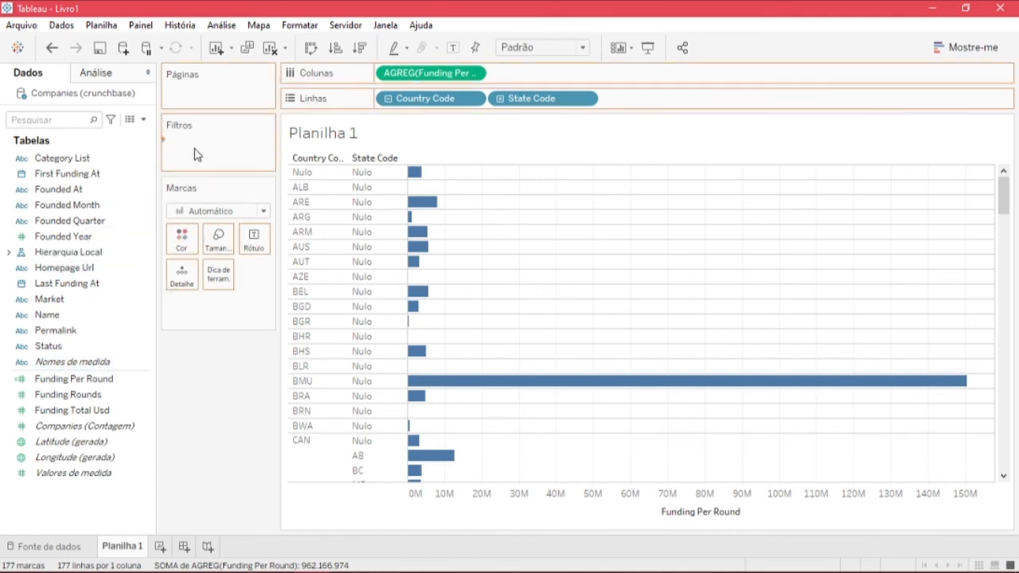
pyautogui.click(418, 334)
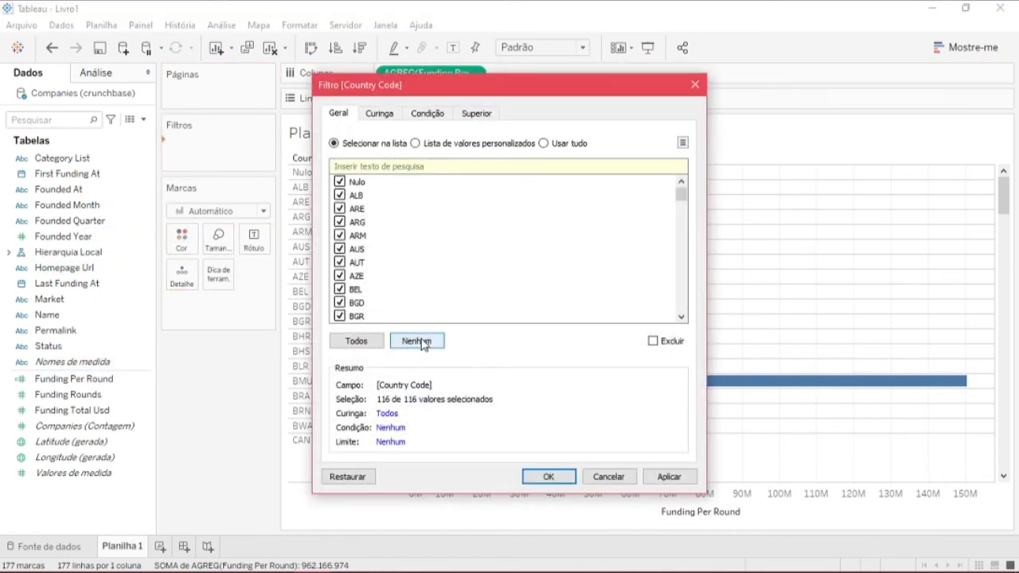
pyautogui.scroll(-20, 408, 255)
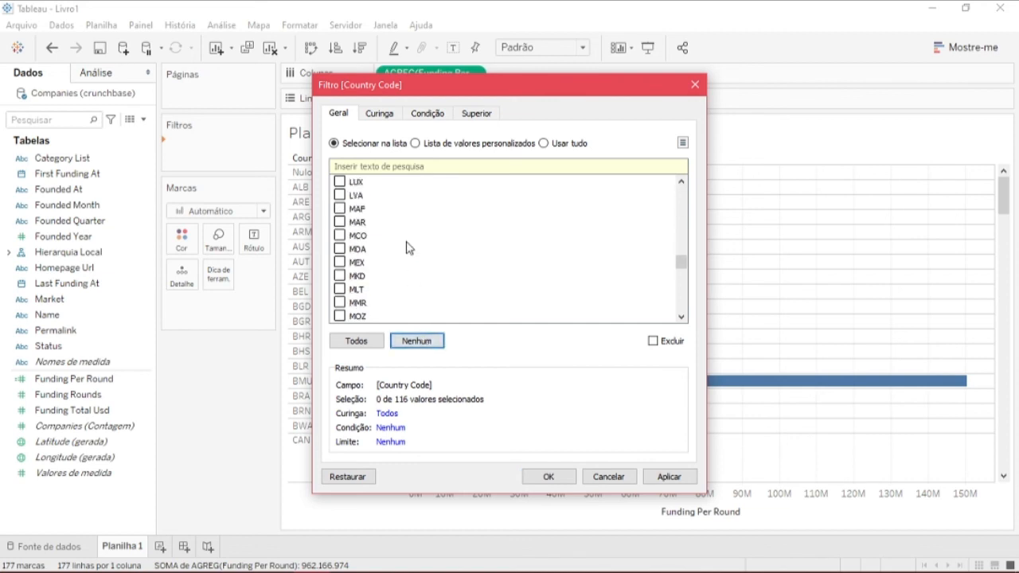
pyautogui.scroll(-8, 408, 248)
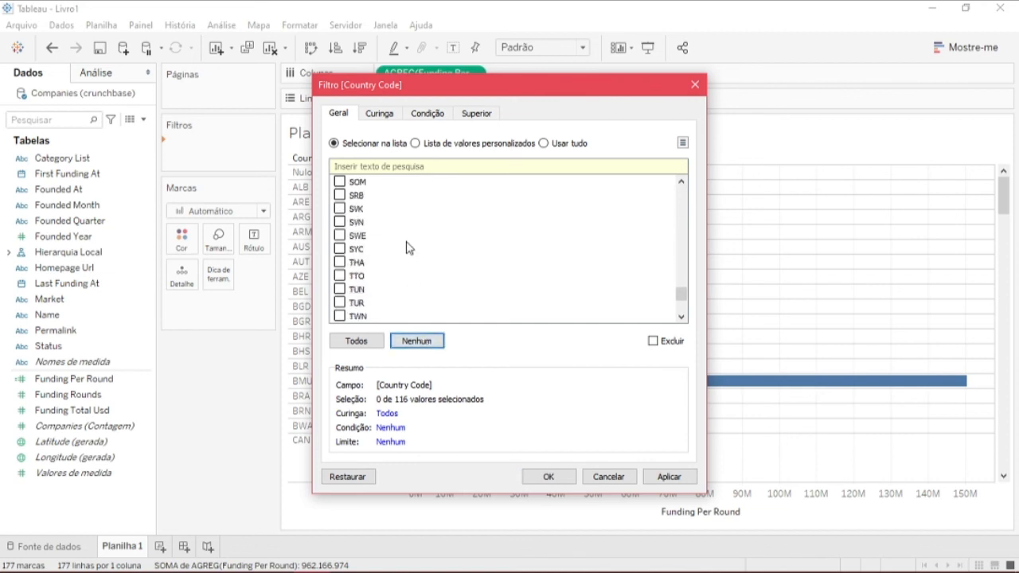
pyautogui.scroll(-1, 407, 248)
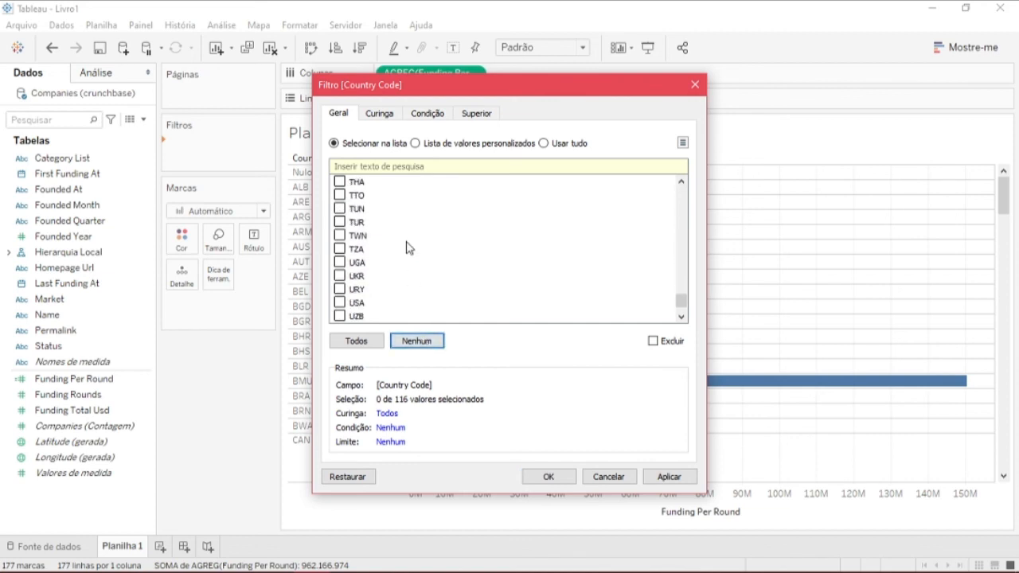
pyautogui.click(340, 303)
pyautogui.click(675, 479)
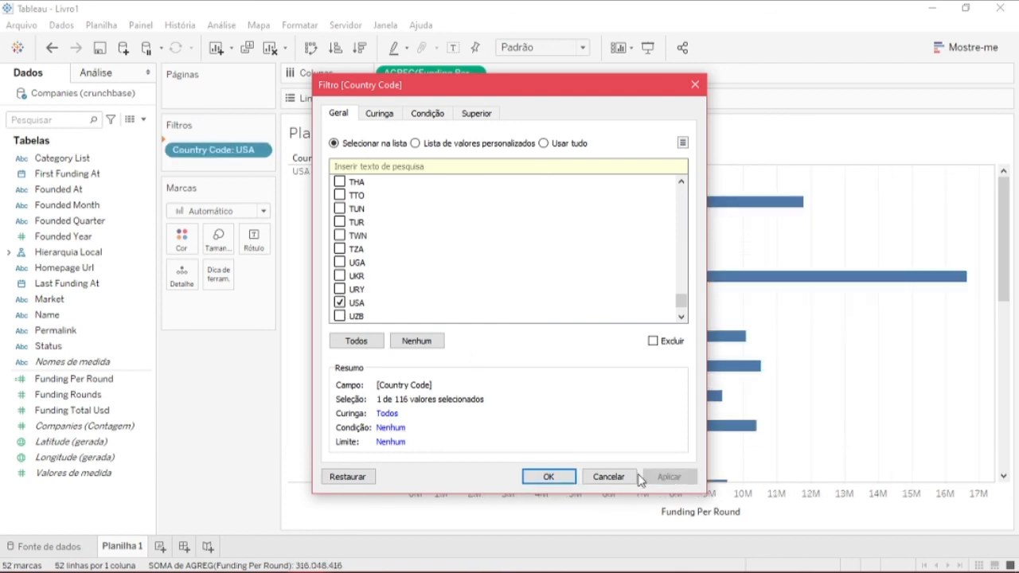
pyautogui.click(551, 477)
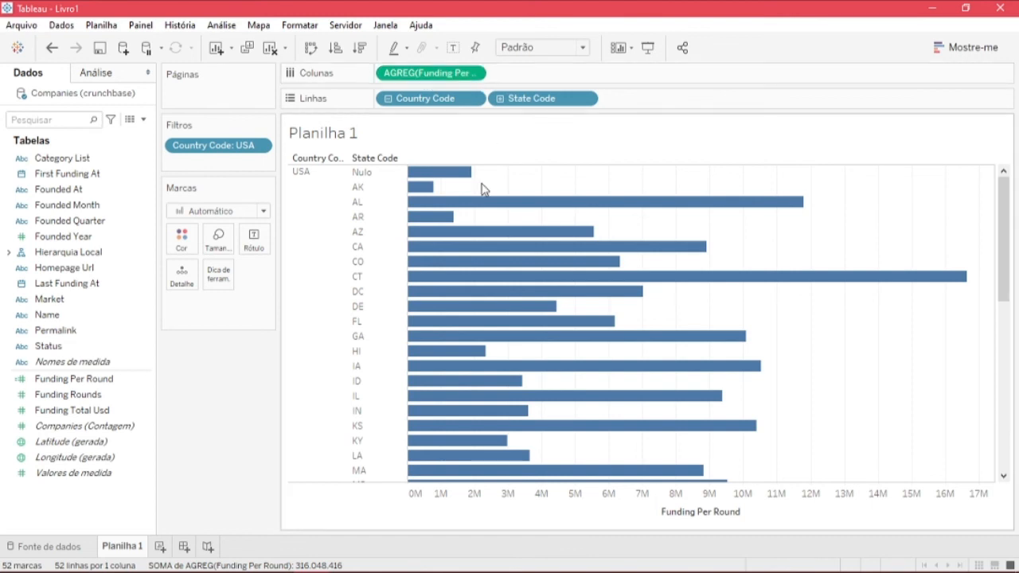
# Step: Drill the chart rows down from State Code through Region to City
pyautogui.moveTo(474, 259)
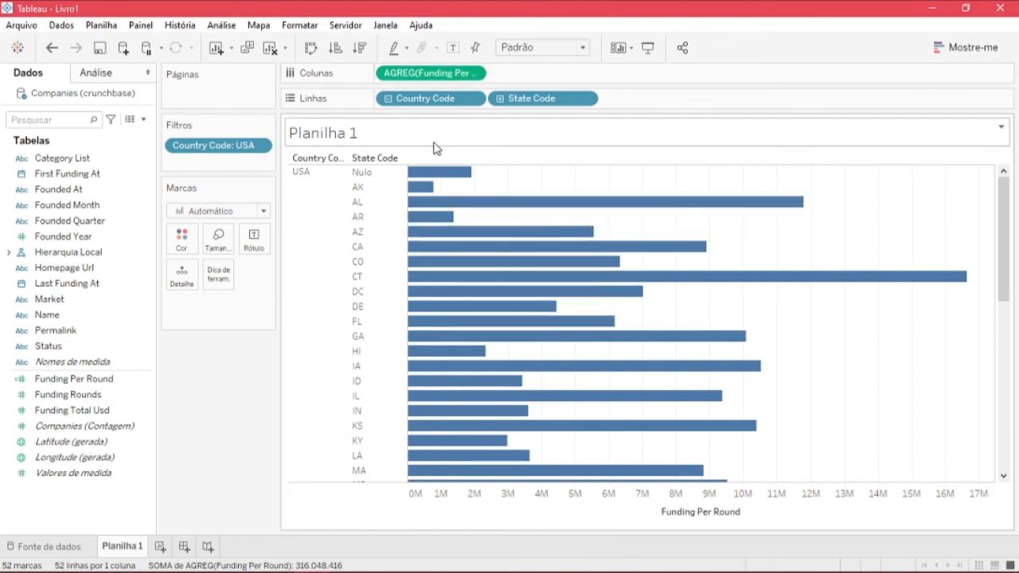
pyautogui.click(501, 100)
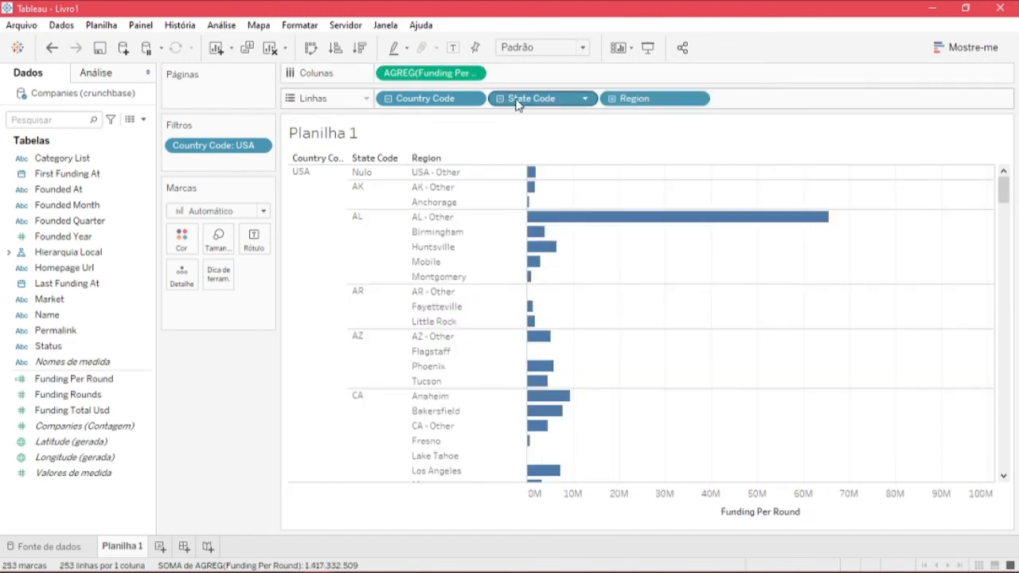
pyautogui.click(612, 100)
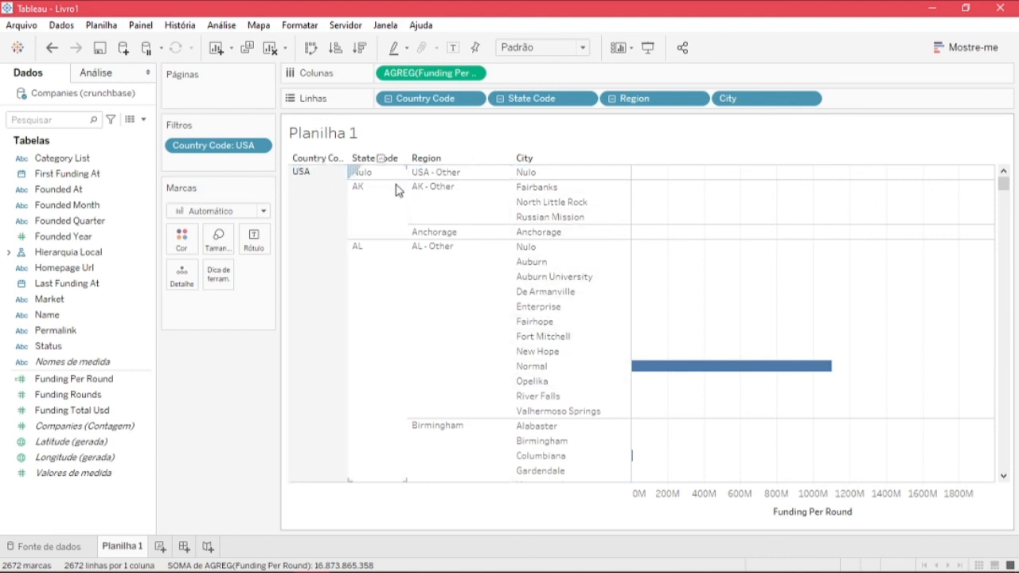
# Step: Examine Funding Per Round by city across the US states and regions, and collapse the rows back to State Code
pyautogui.scroll(-1, 556, 341)
pyautogui.scroll(-20, 555, 340)
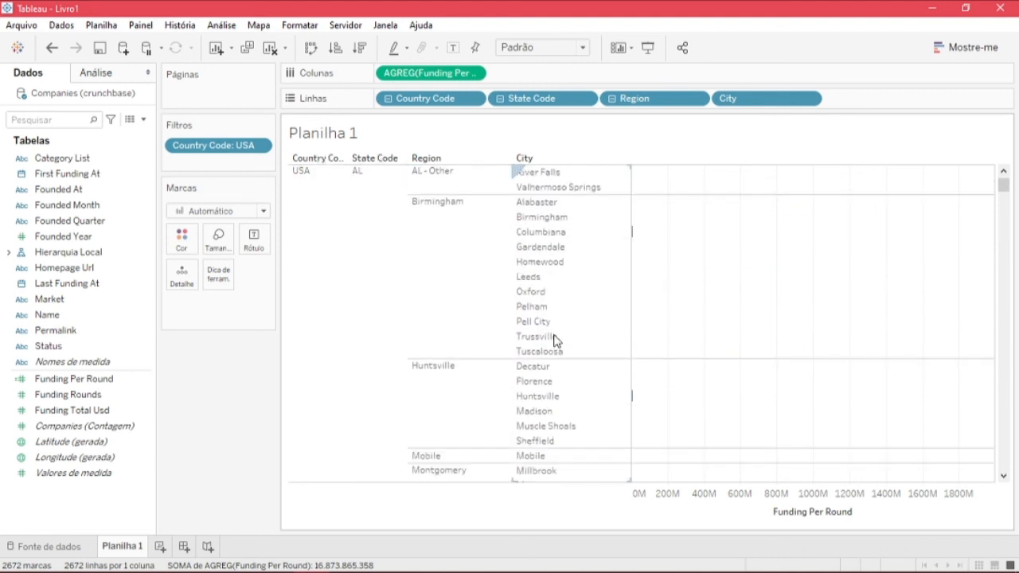
pyautogui.scroll(-20, 555, 341)
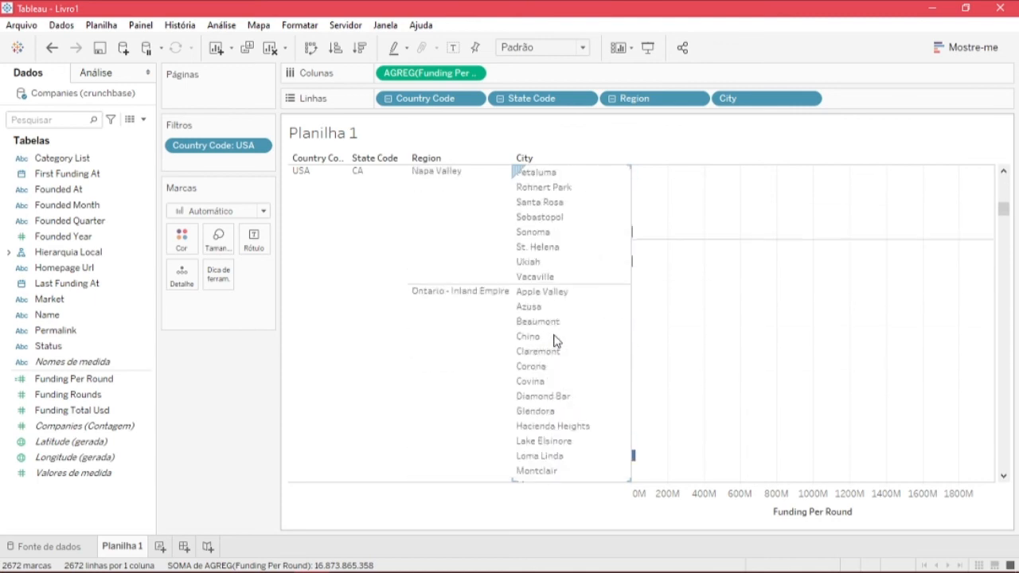
pyautogui.scroll(-6, 556, 341)
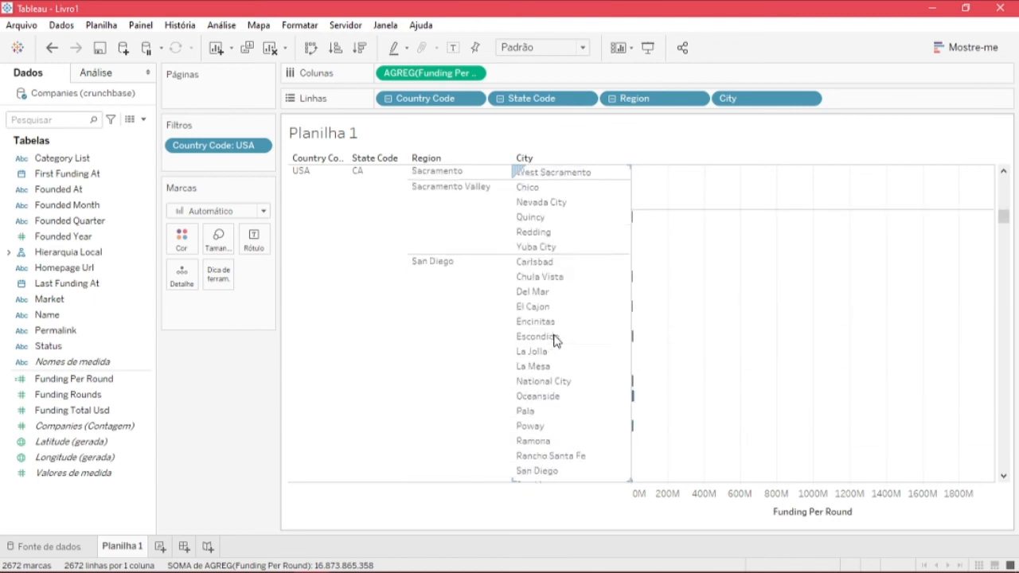
pyautogui.scroll(20, 555, 340)
pyautogui.scroll(2, 556, 340)
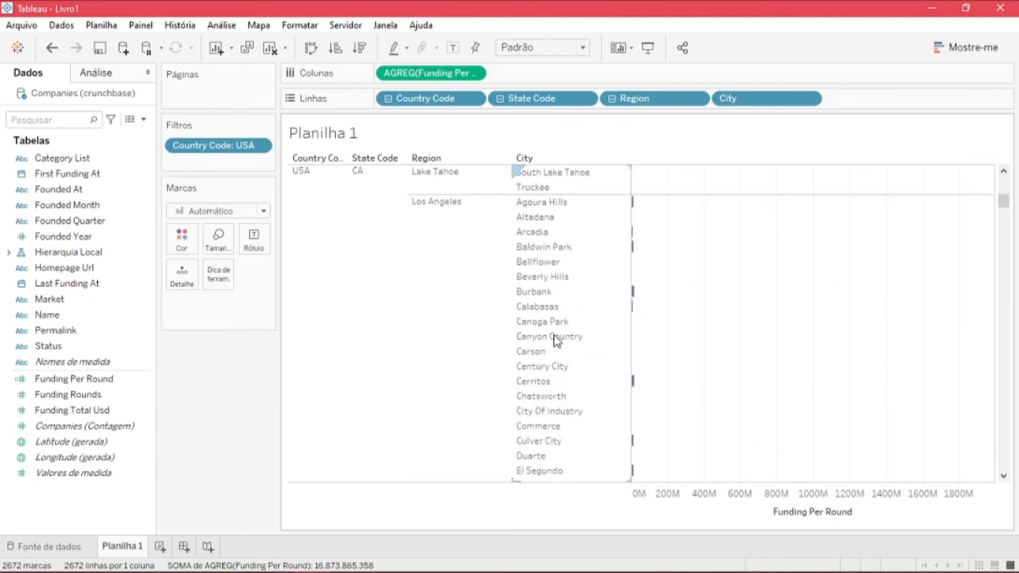
pyautogui.scroll(-20, 555, 341)
pyautogui.scroll(-15, 555, 341)
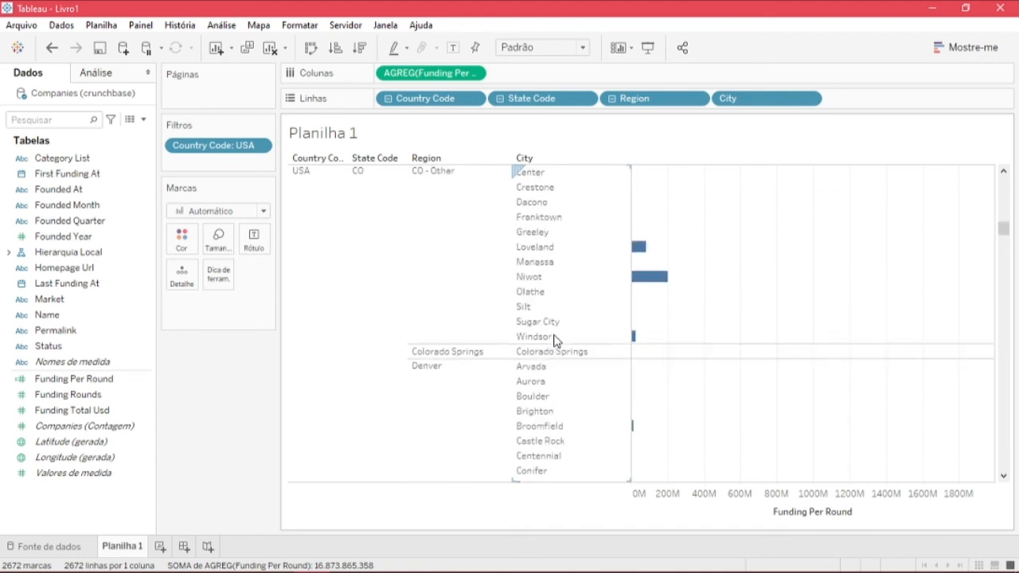
pyautogui.scroll(2, 556, 341)
pyautogui.scroll(20, 556, 340)
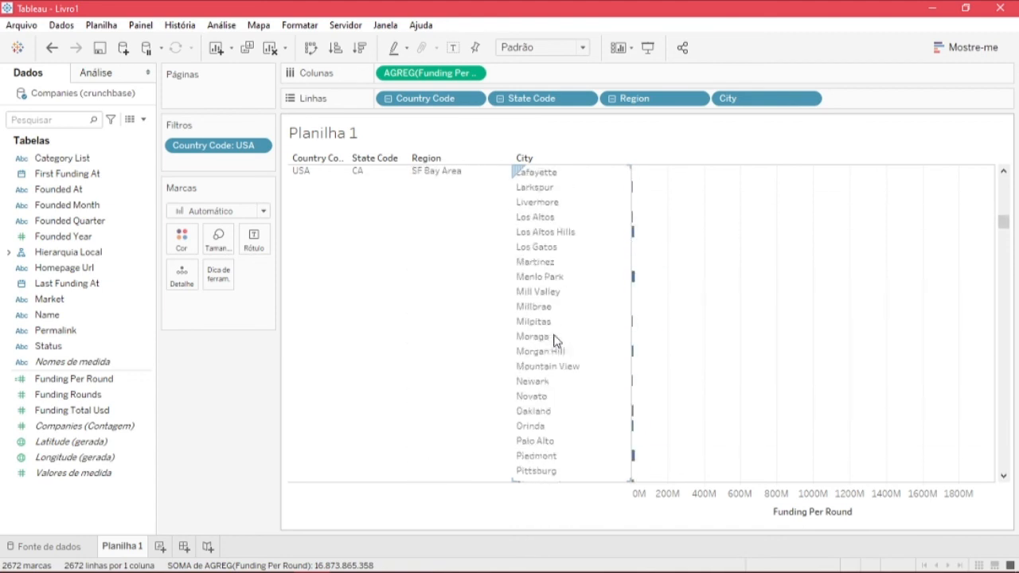
pyautogui.scroll(15, 556, 341)
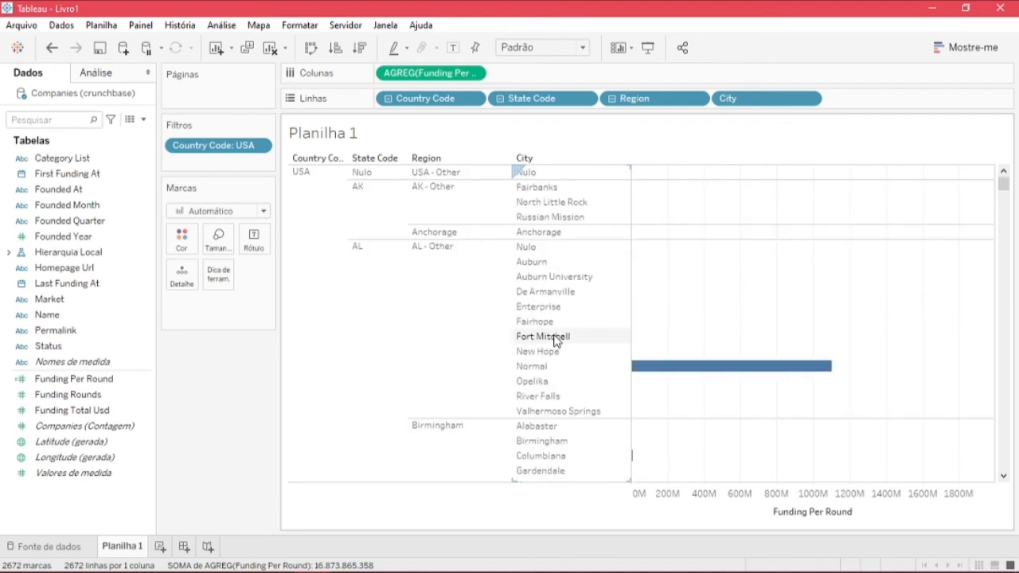
pyautogui.click(500, 99)
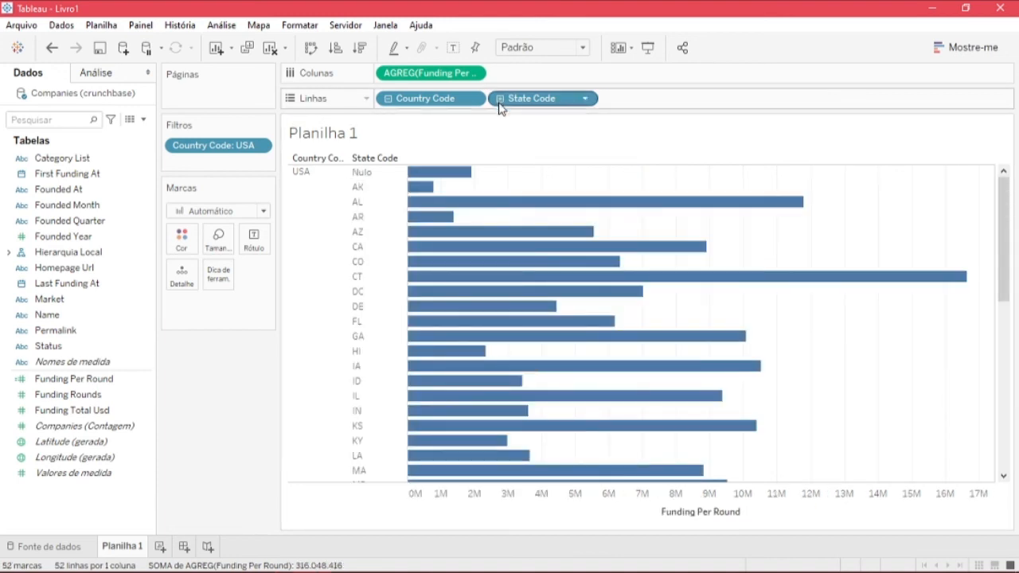